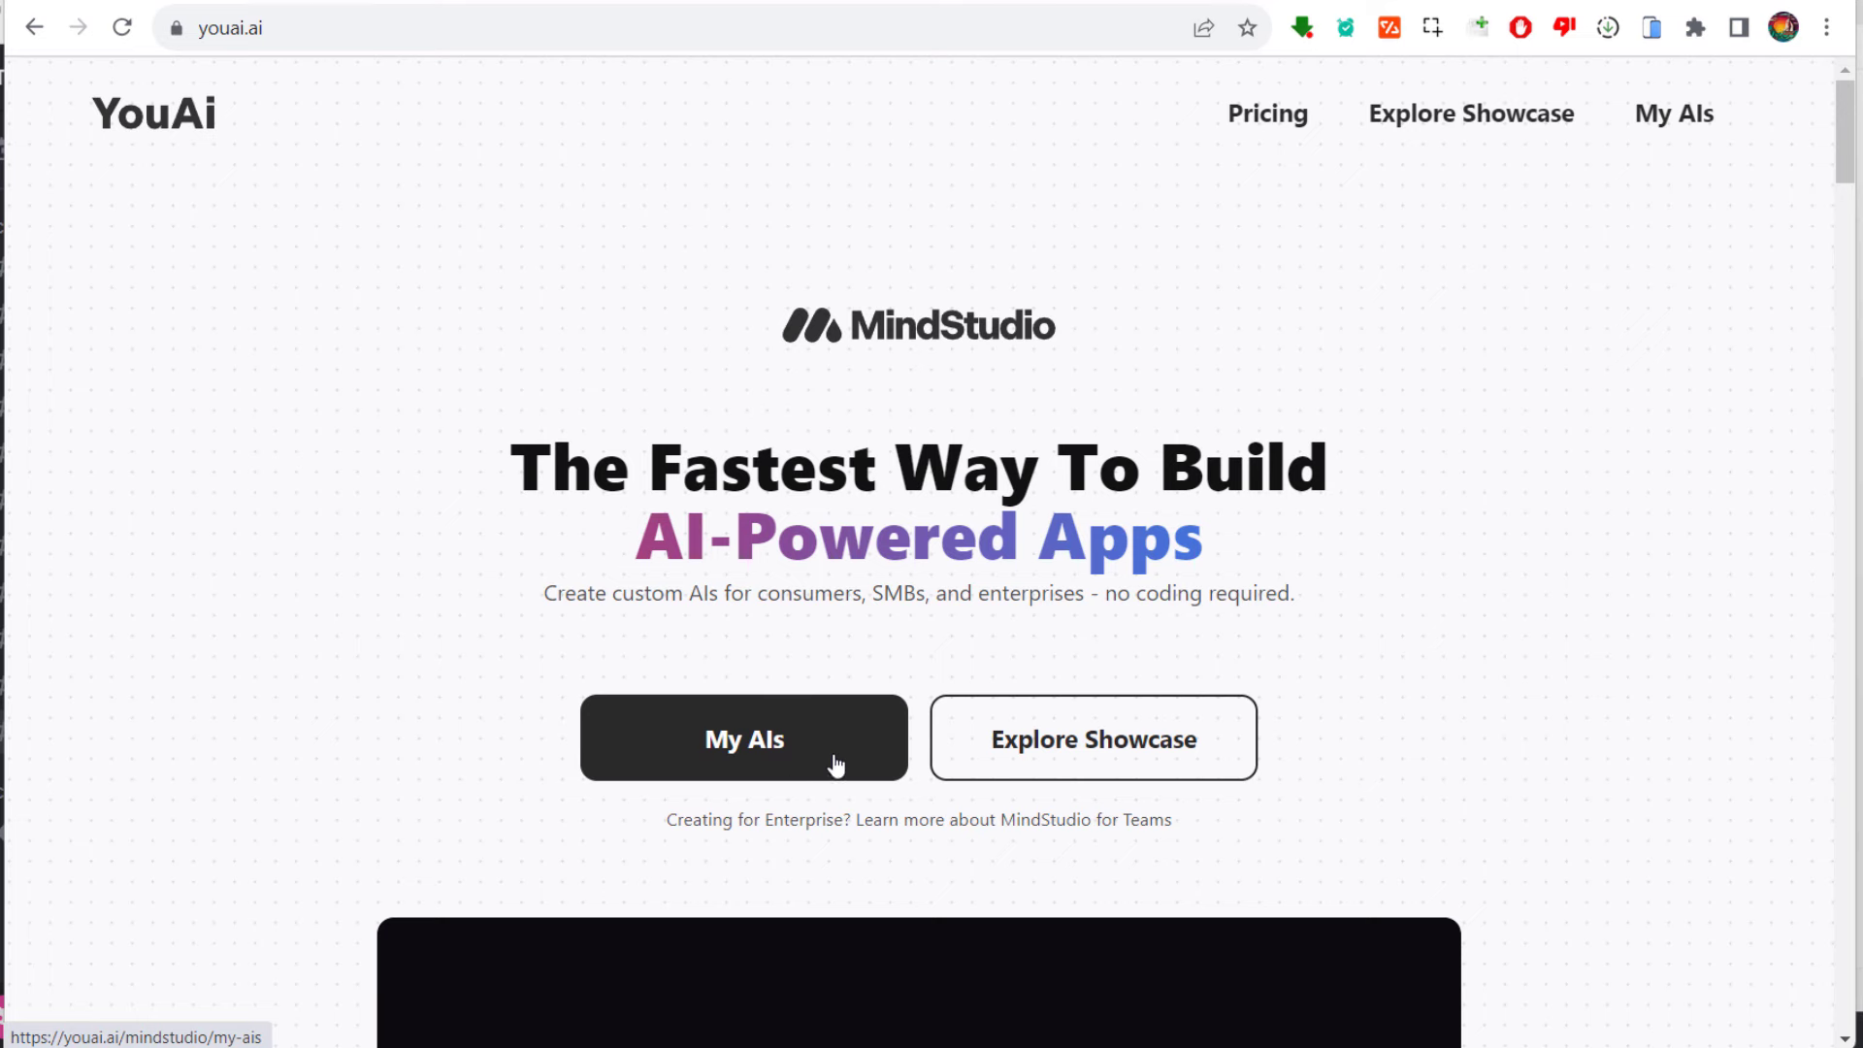
Step: Open the Explore Showcase page in a separate browser tab and the My AIs page in the current one
right_click(1089, 743)
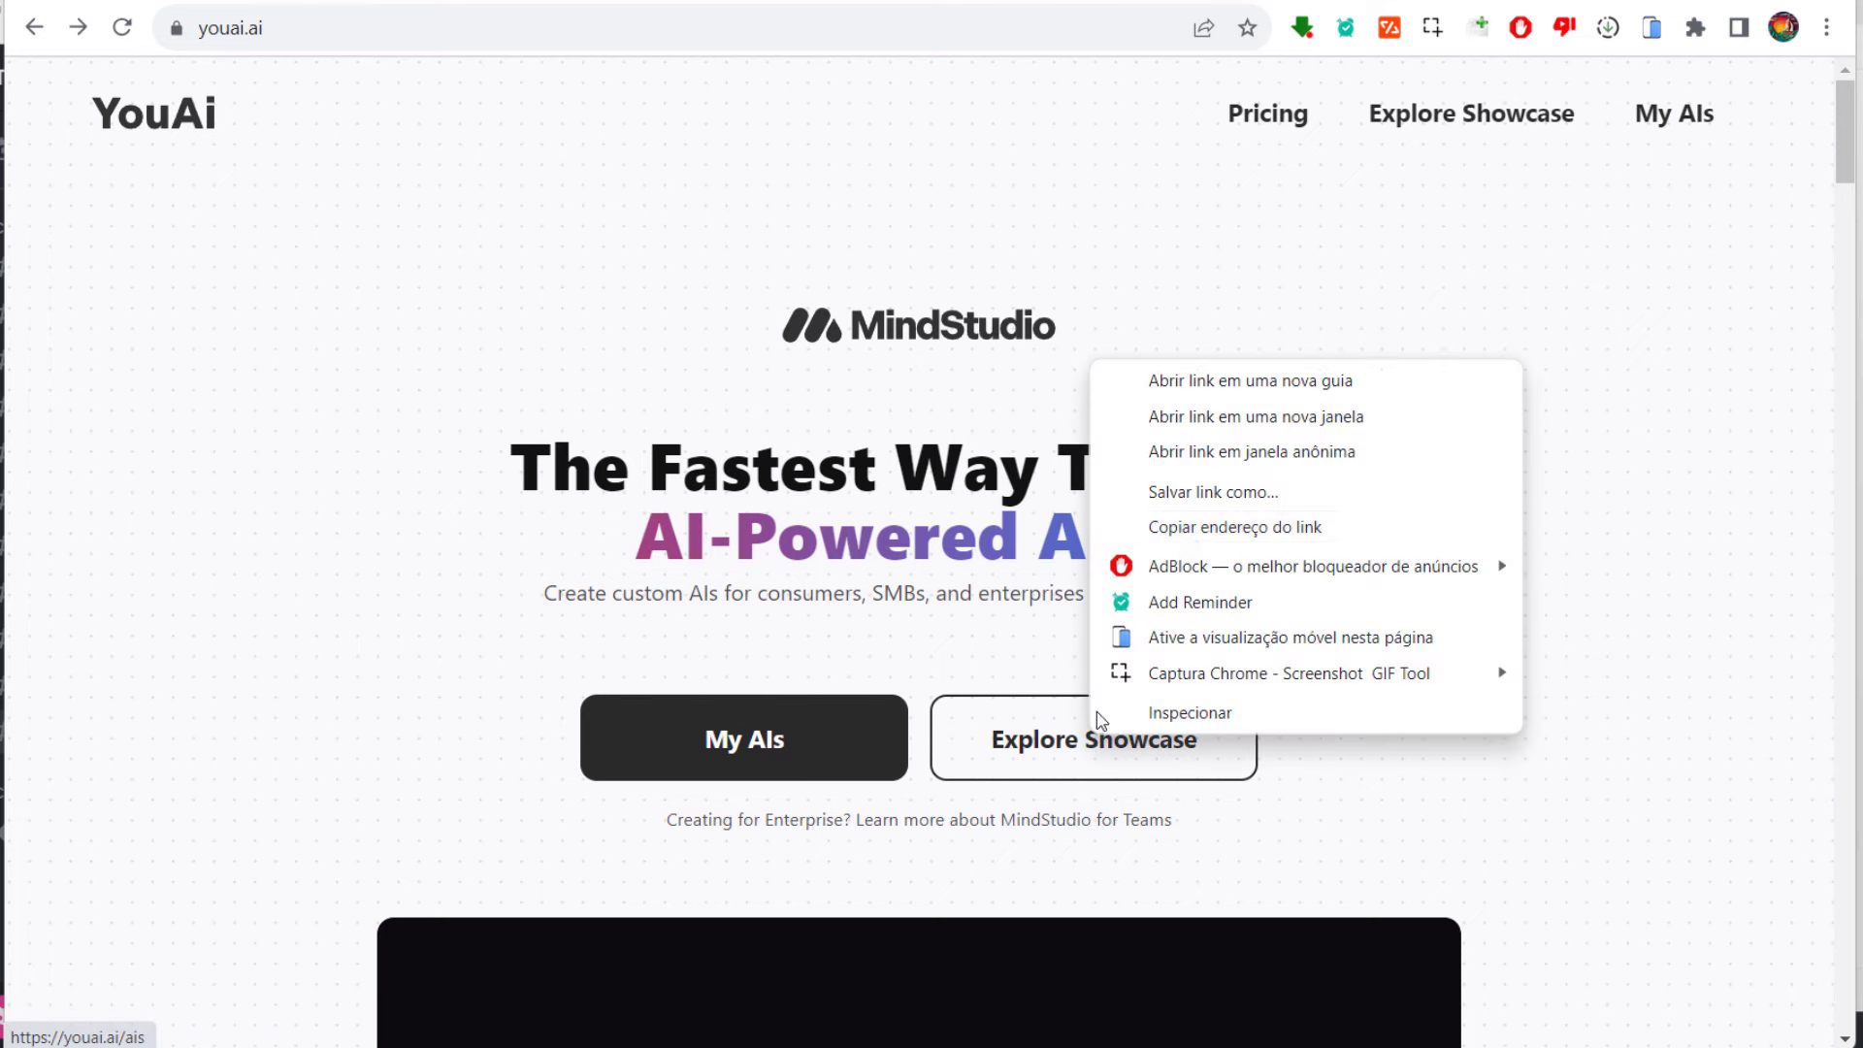
click(728, 741)
click(727, 743)
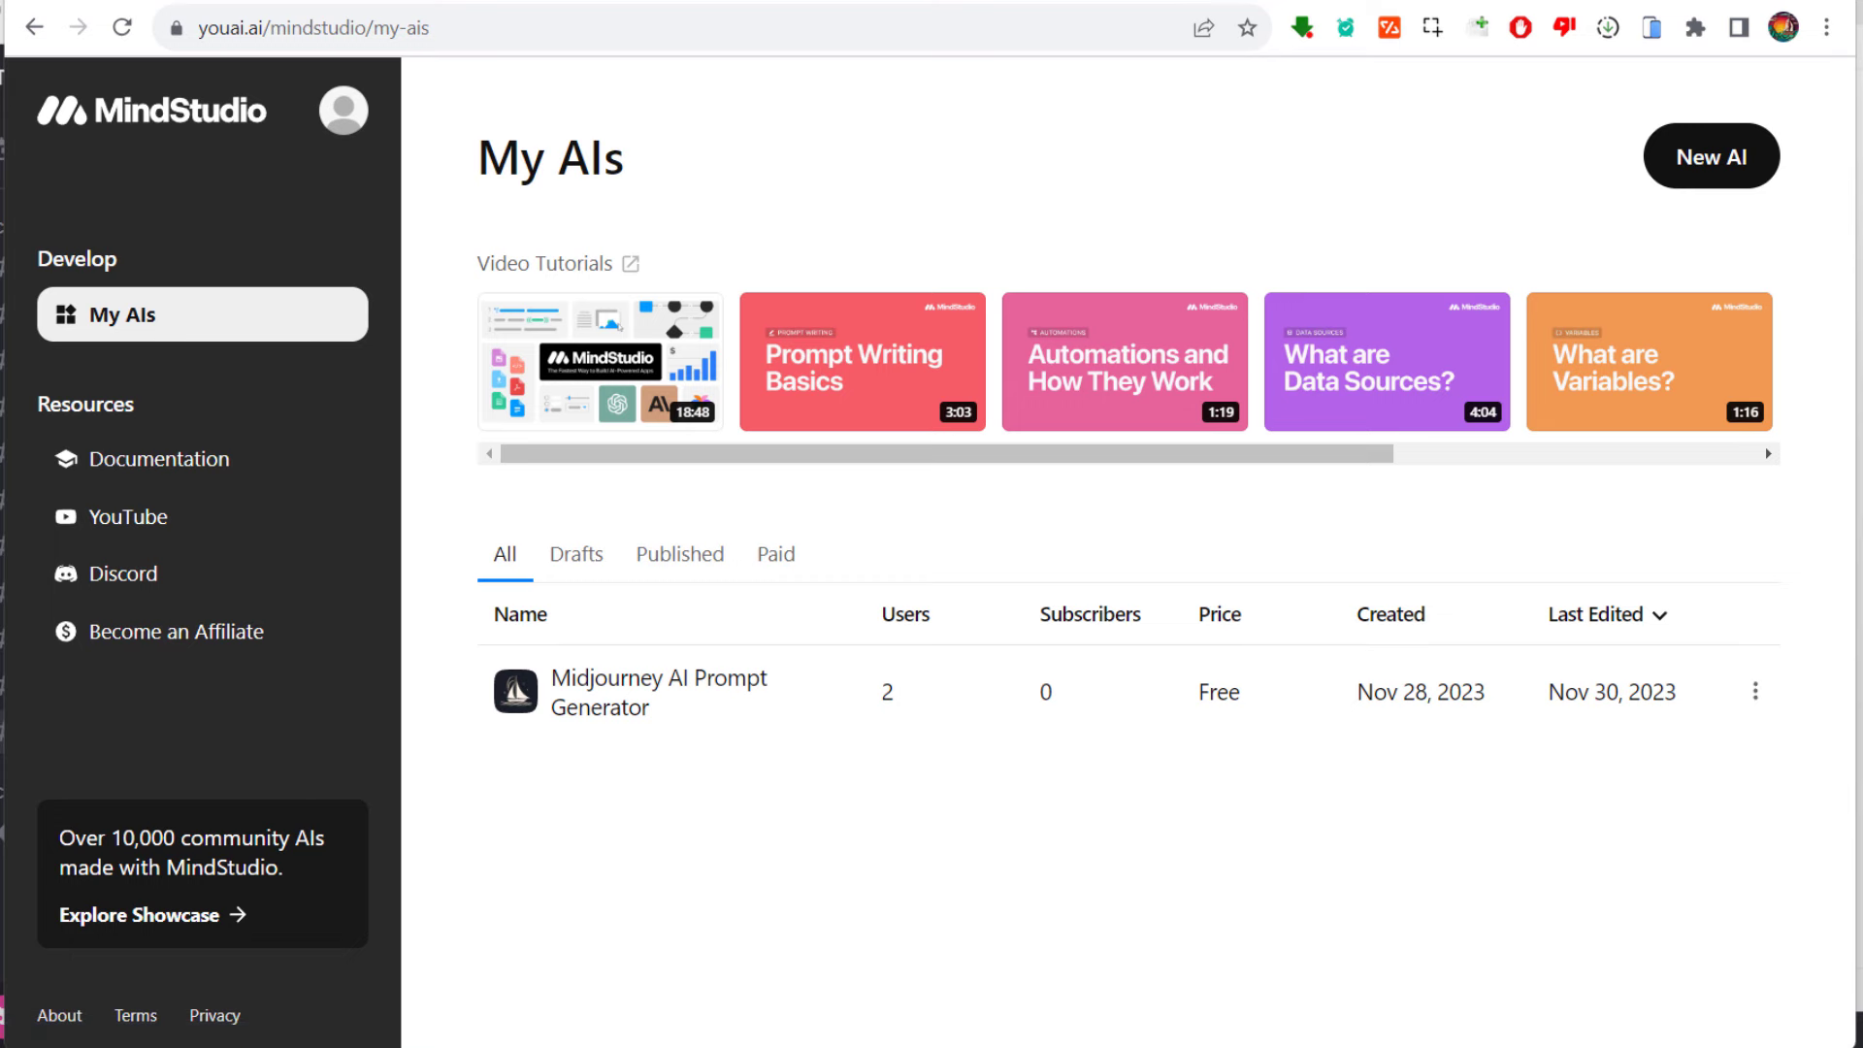
Step: Browse the featured AIs in the showcase, from the Business category down to Everyday Life
key(ctrl+Tab)
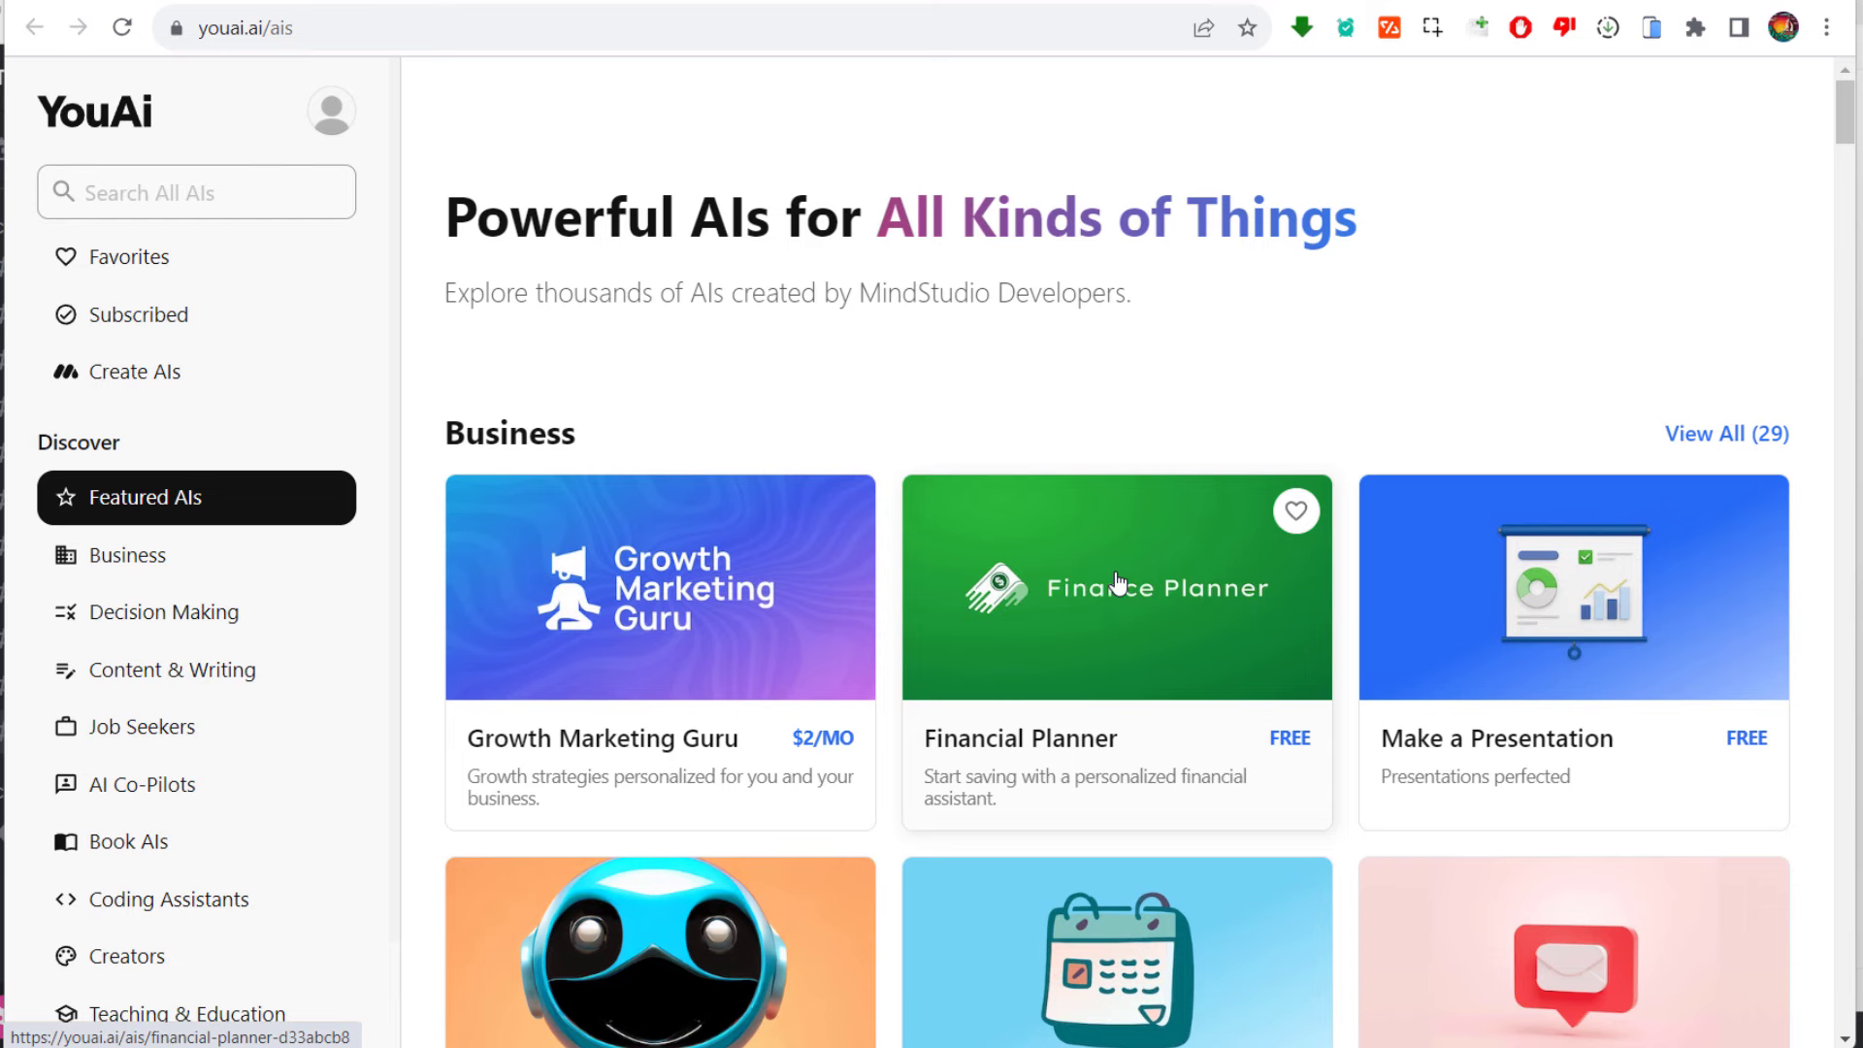
scroll(1131, 647, down, 9)
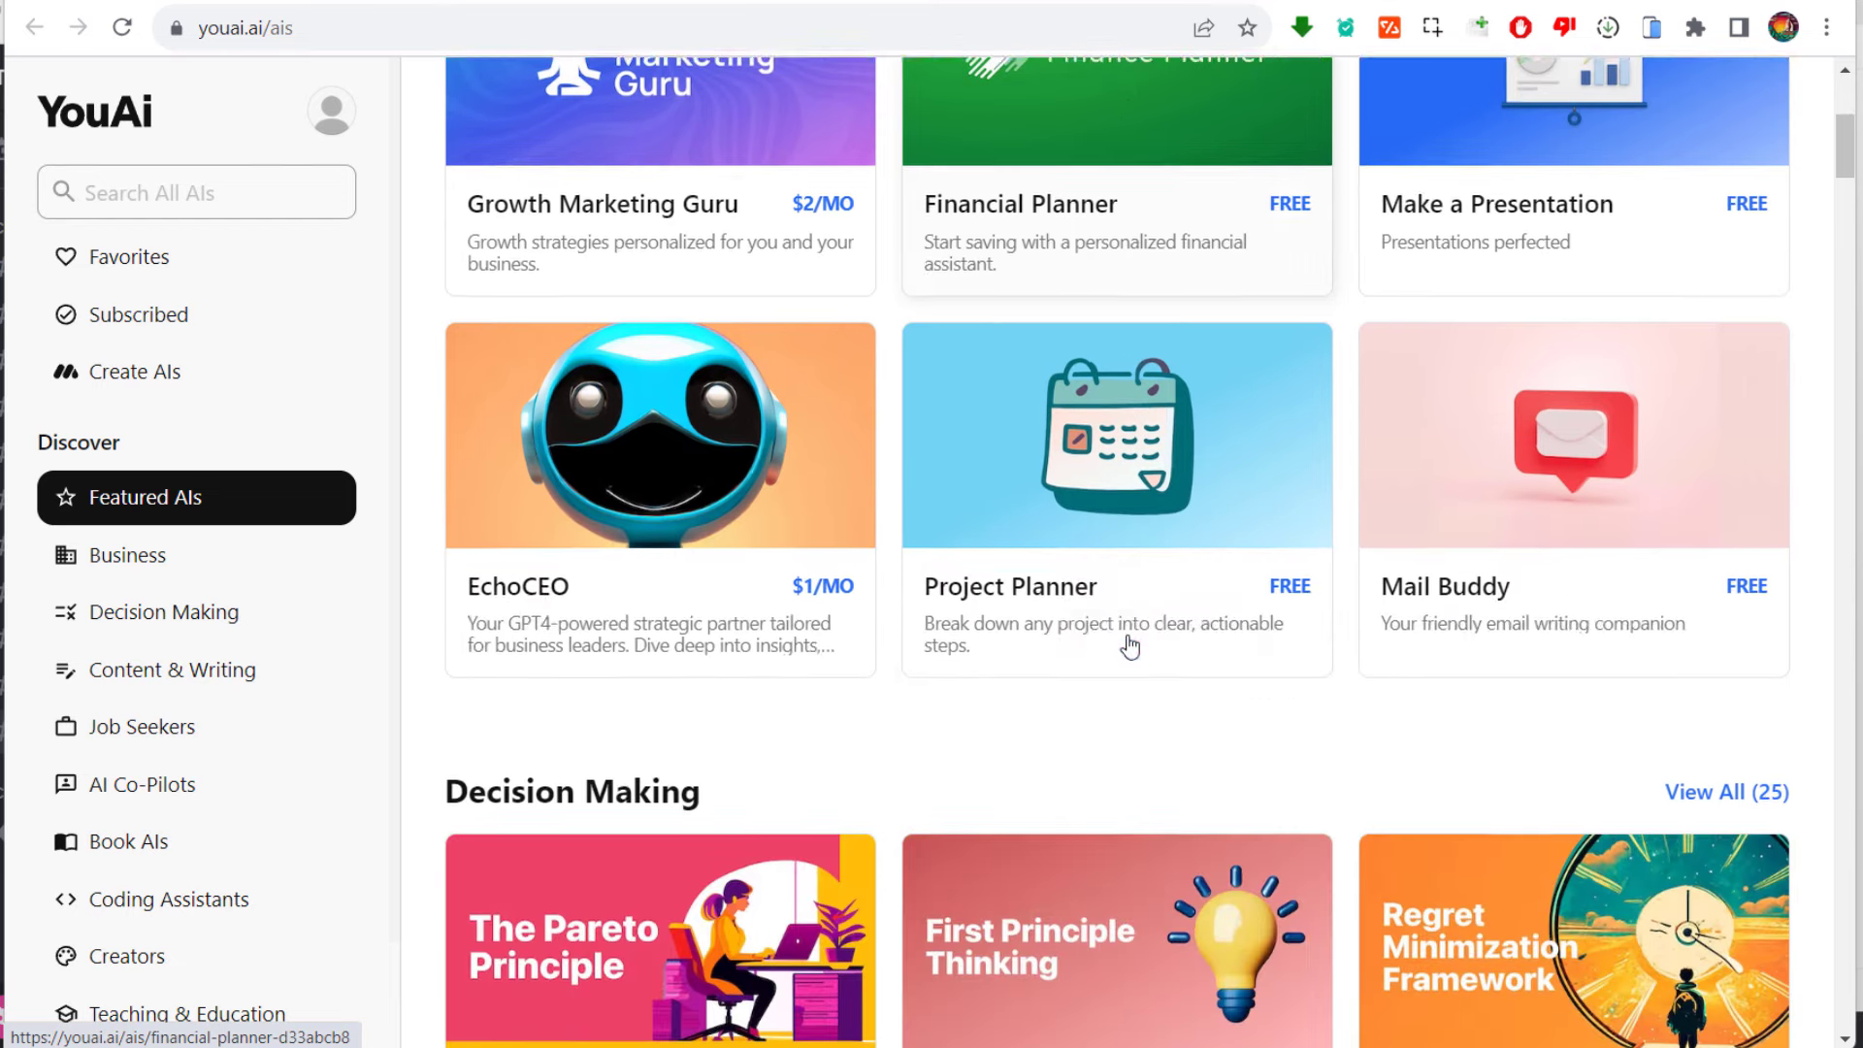
scroll(1130, 648, up, 5)
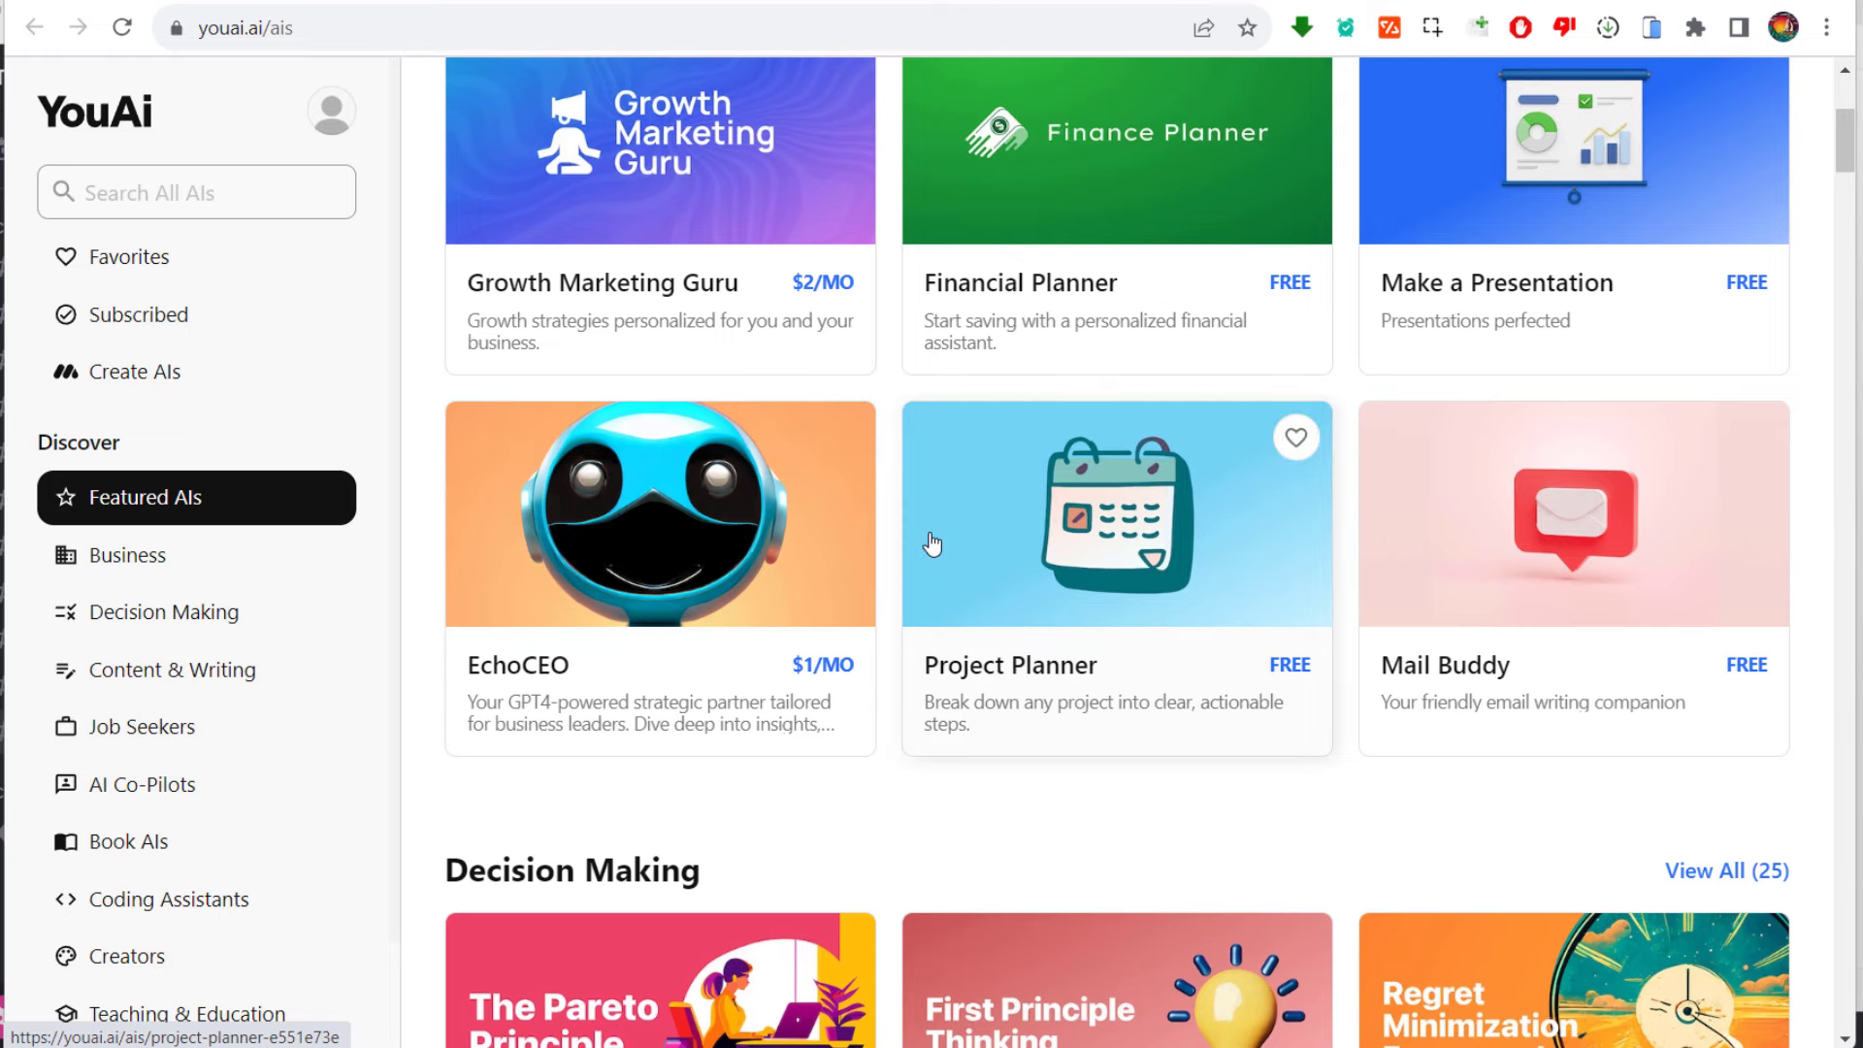
scroll(964, 607, down, 15)
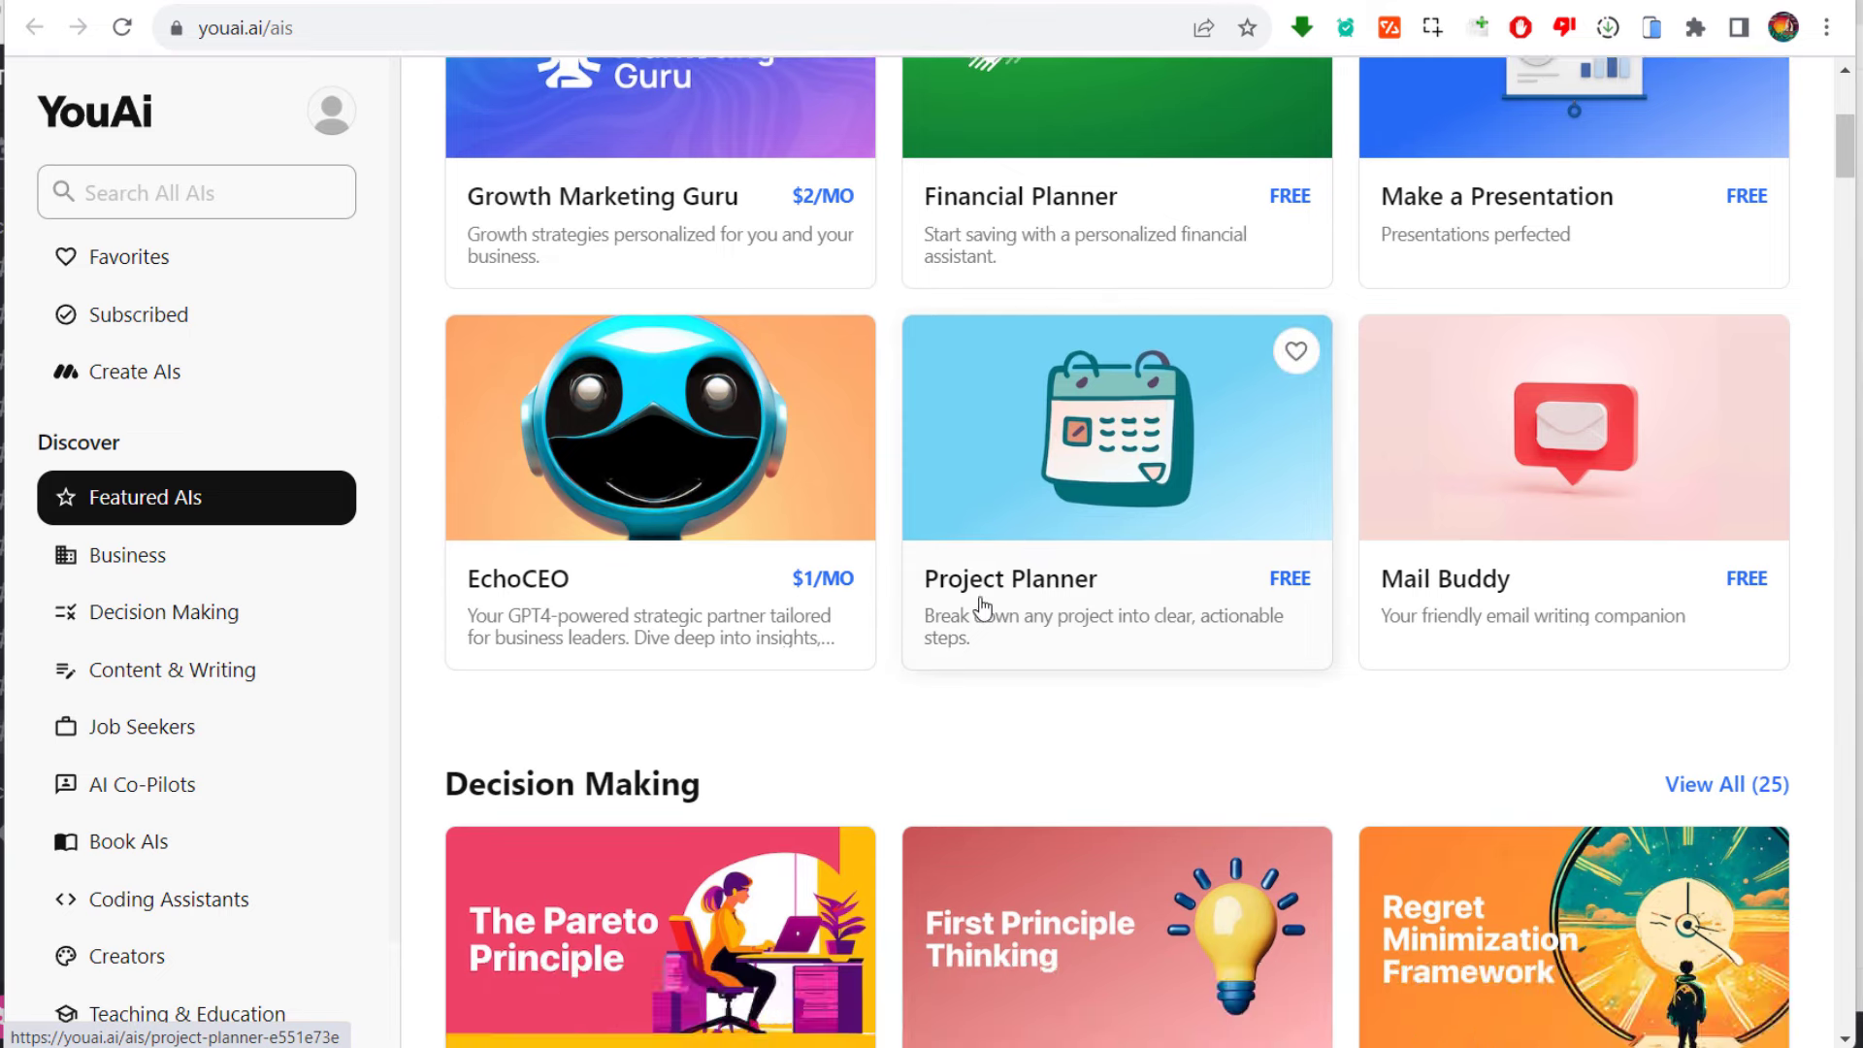
scroll(991, 555, down, 18)
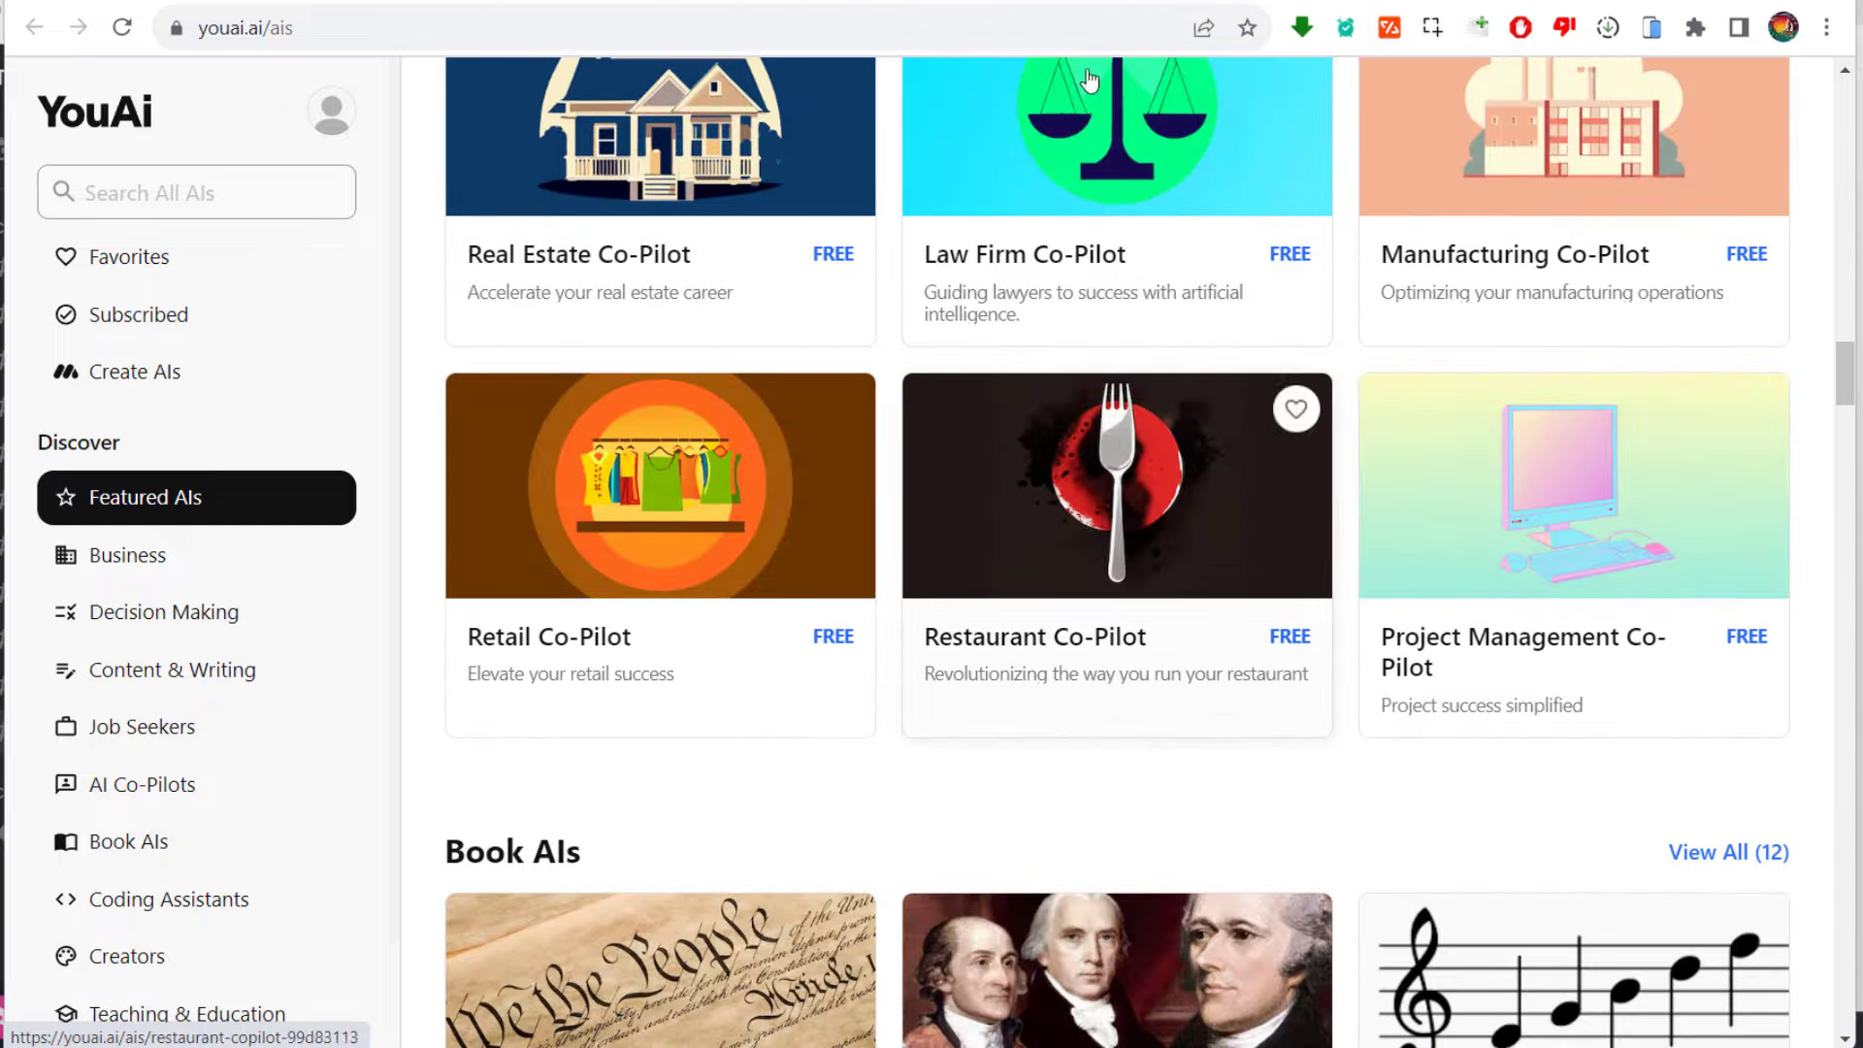
scroll(1077, 388, down, 14)
scroll(1075, 346, down, 15)
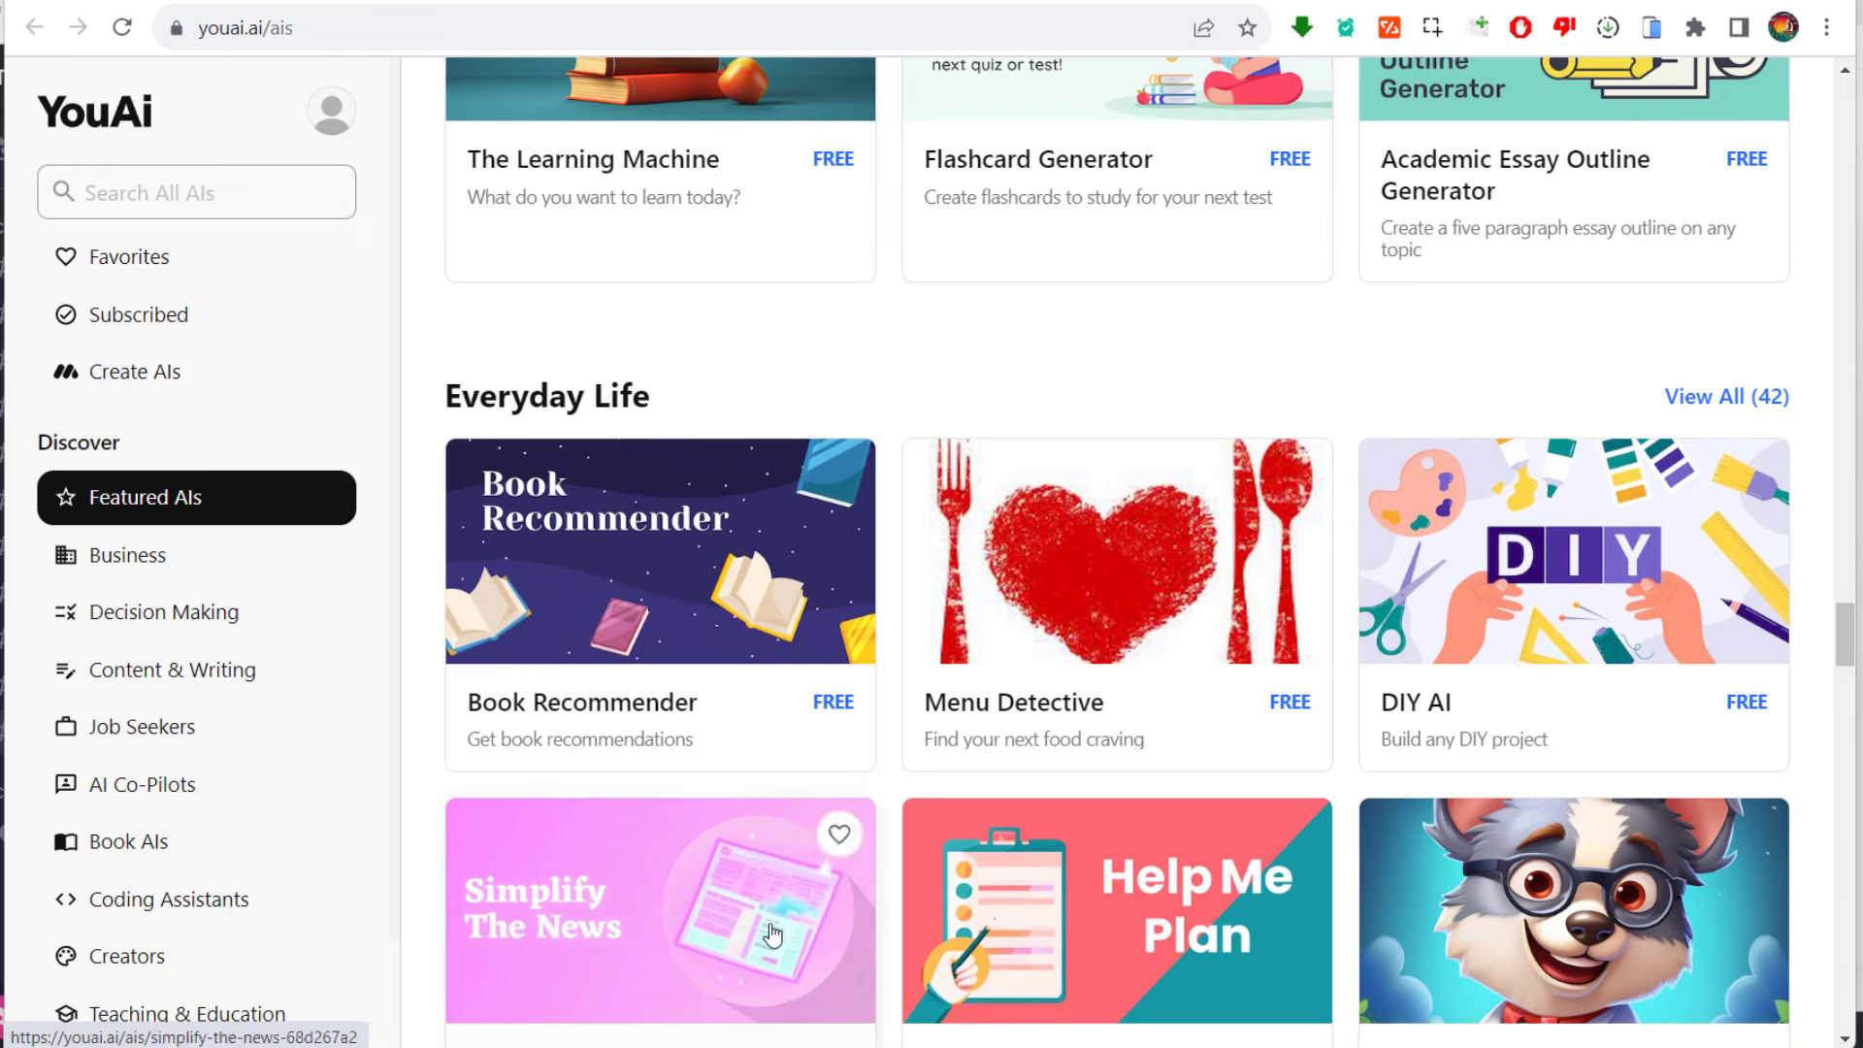
scroll(761, 711, up, 20)
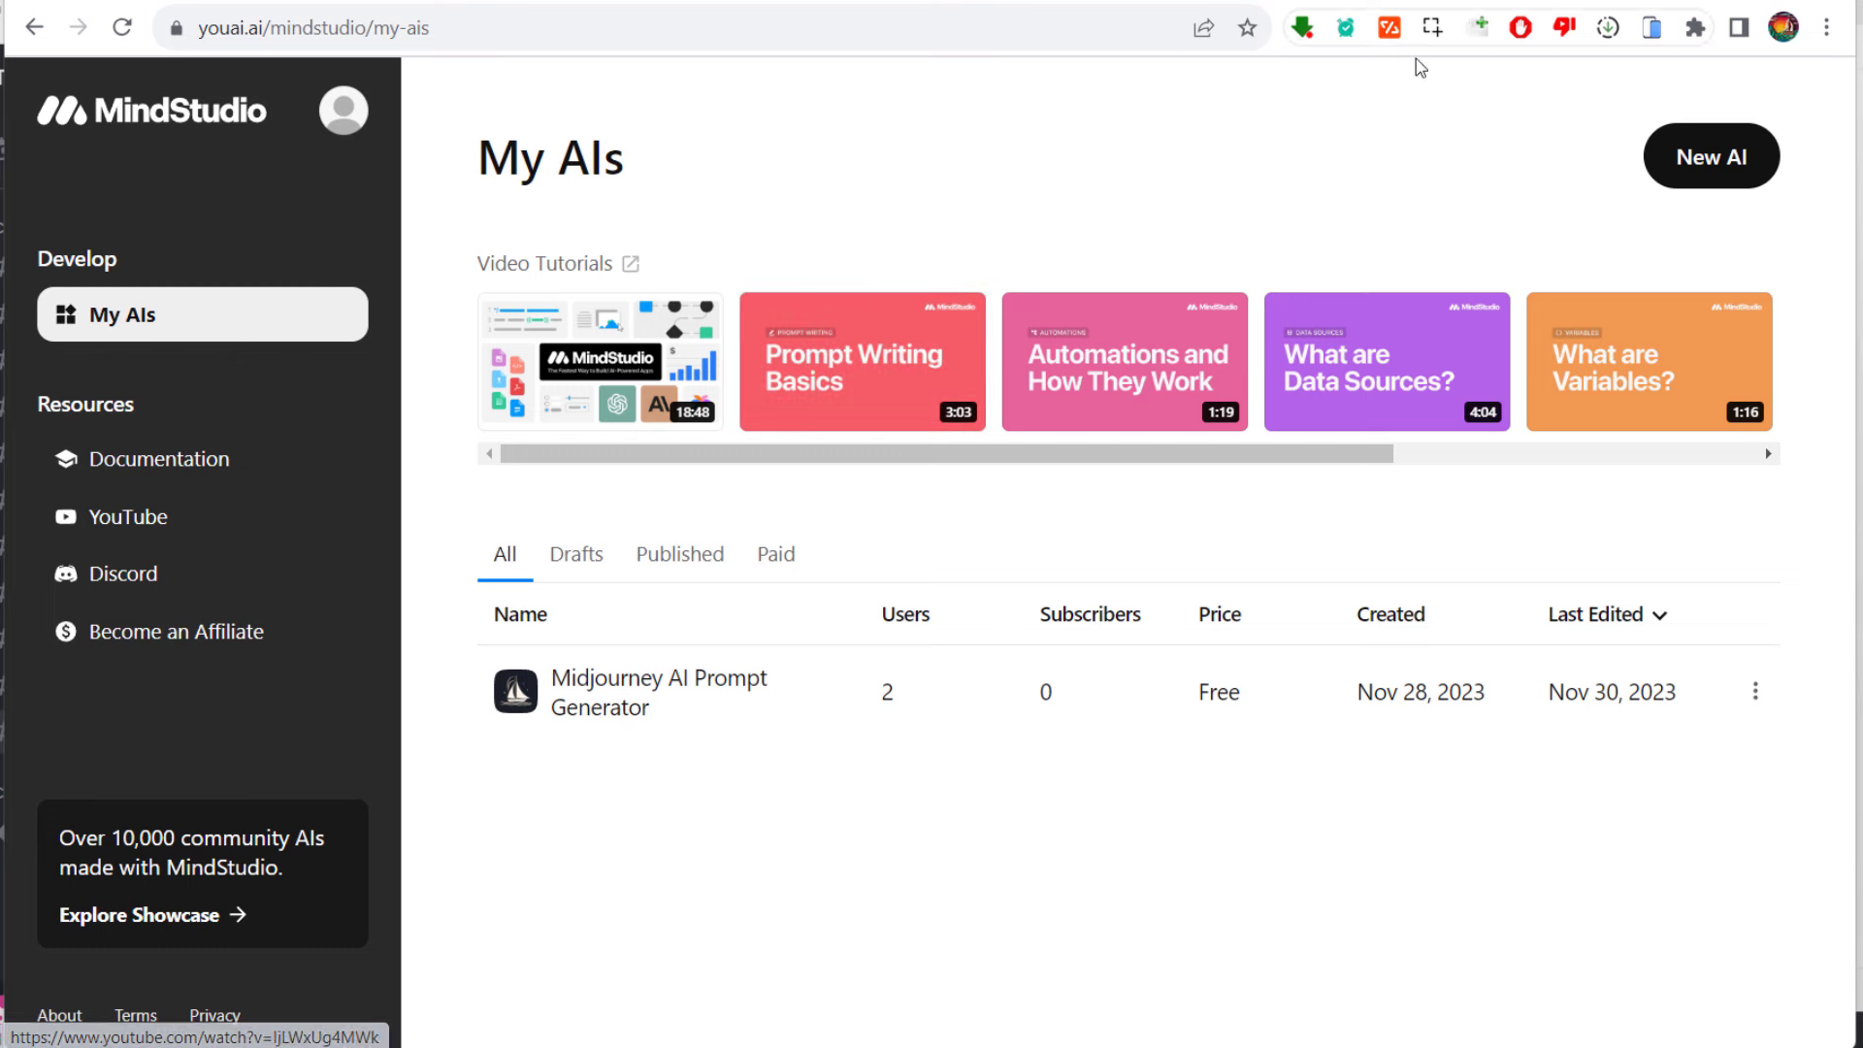
Step: Create a new AI from the My AIs page
click(1714, 167)
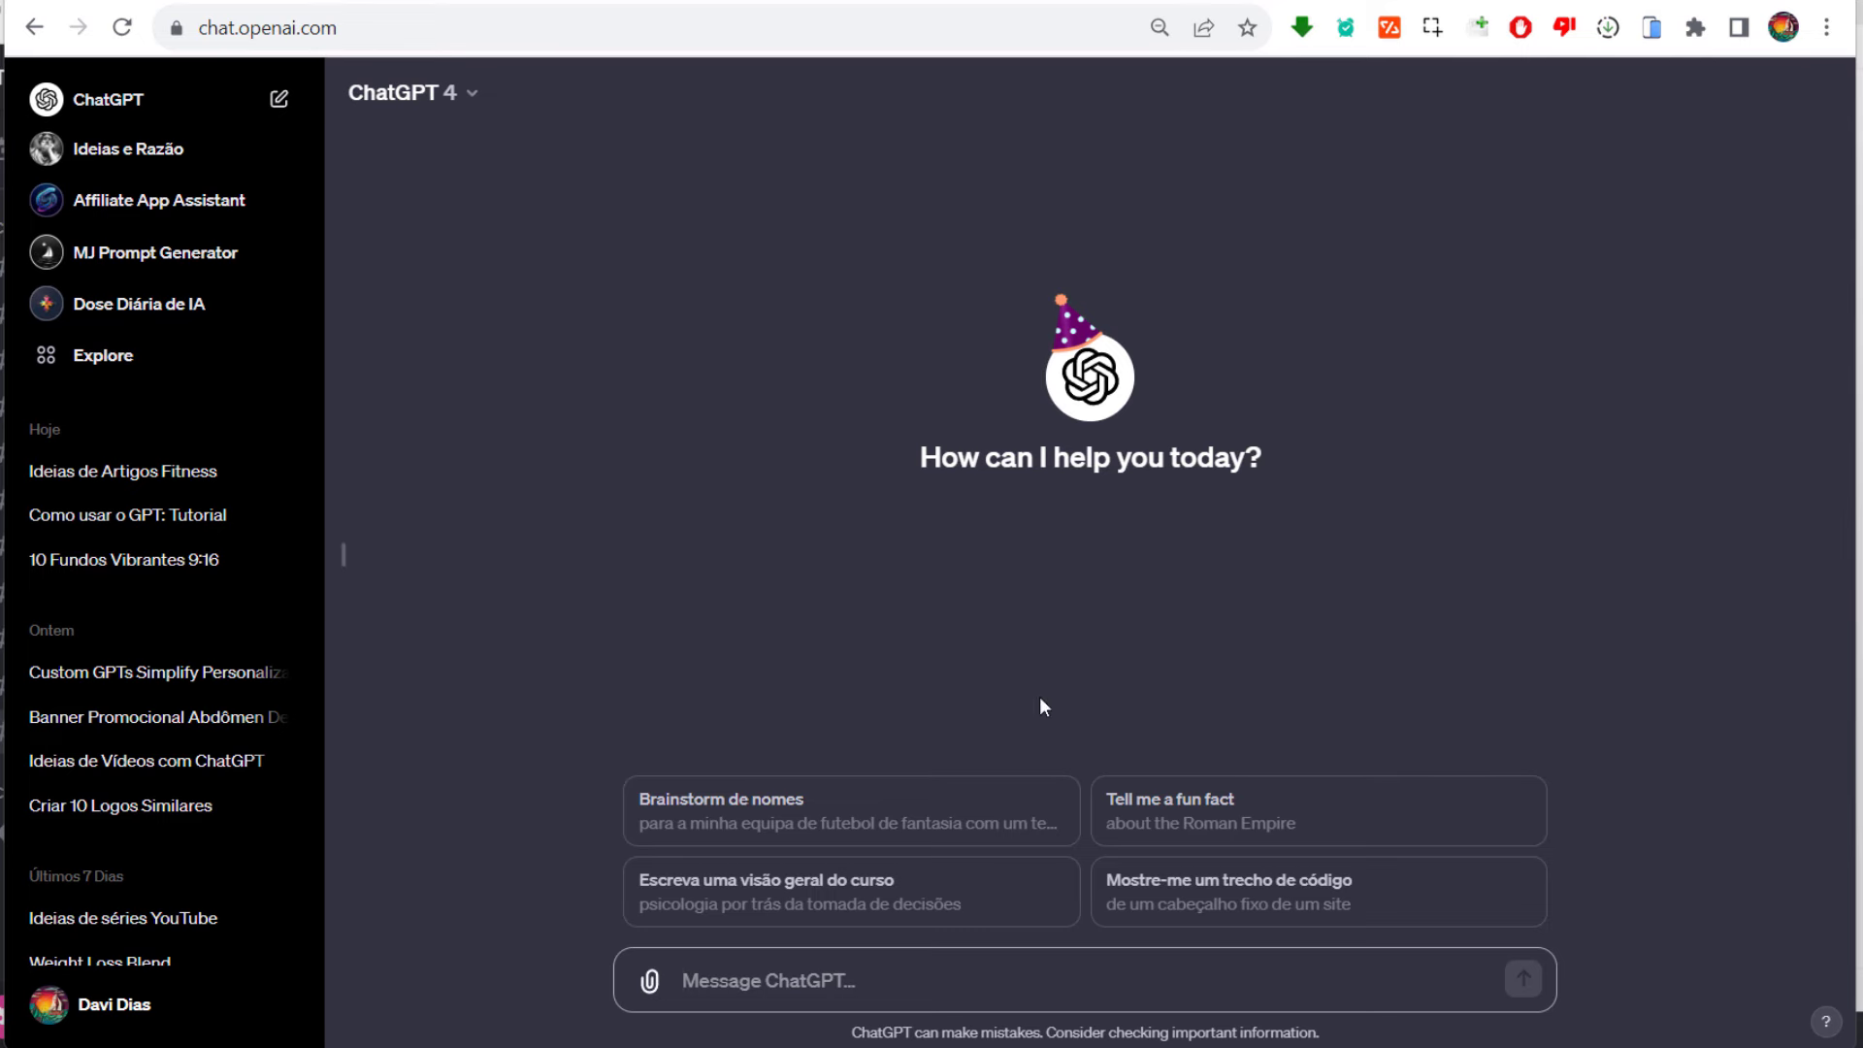
Step: Switch to ChatGPT and open the configuration of the MJ Prompt Generator GPT for editing
click(132, 254)
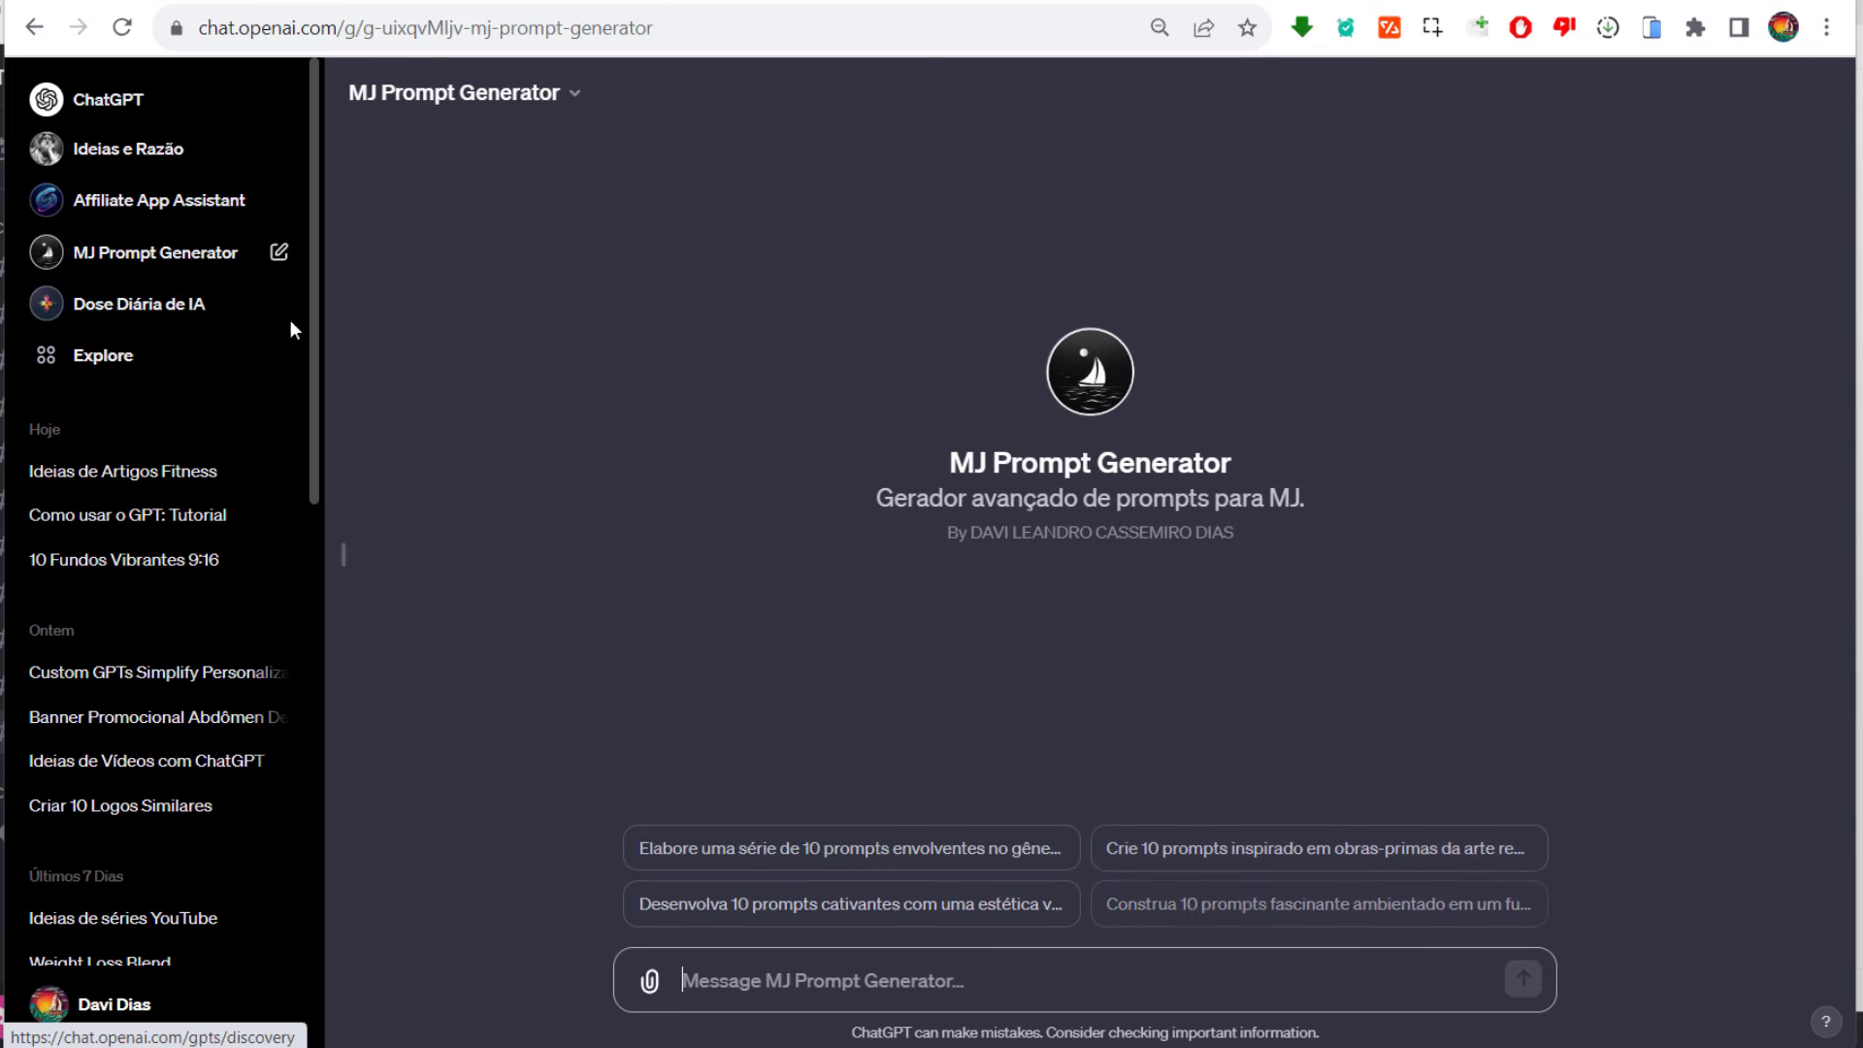
click(571, 94)
click(467, 287)
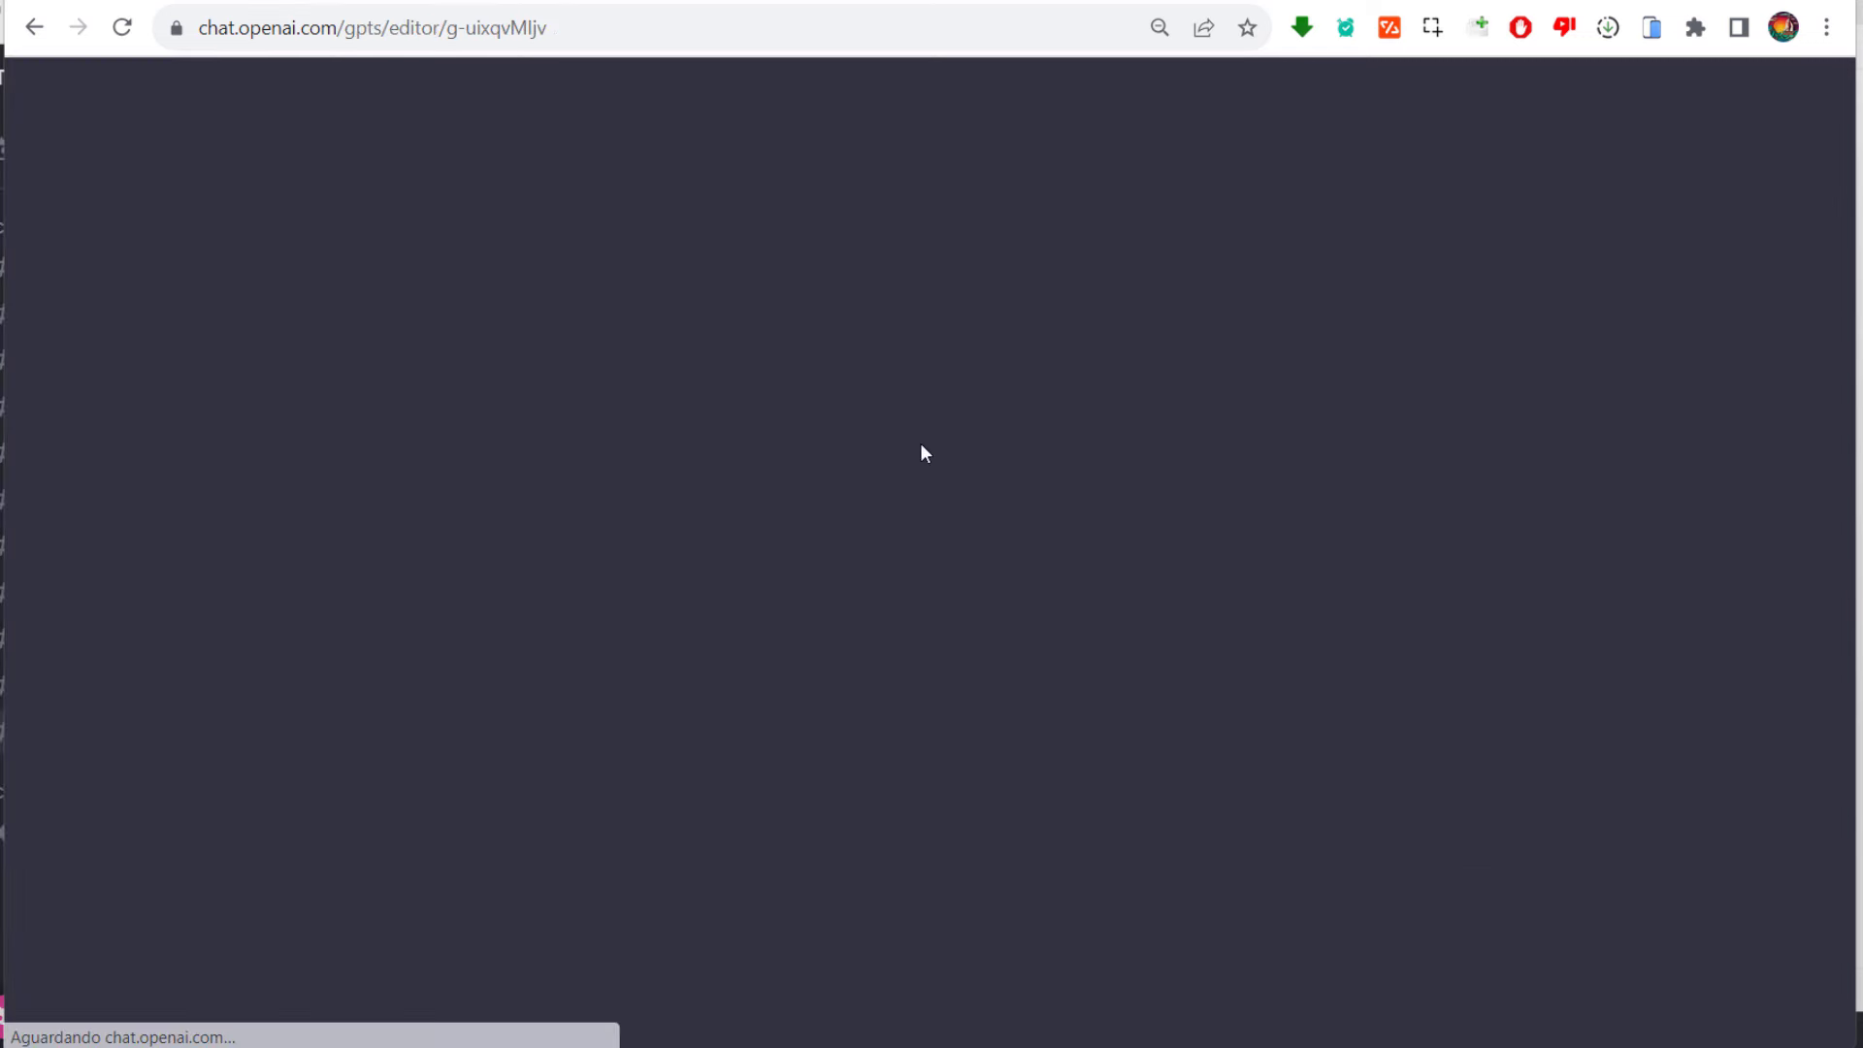
click(558, 174)
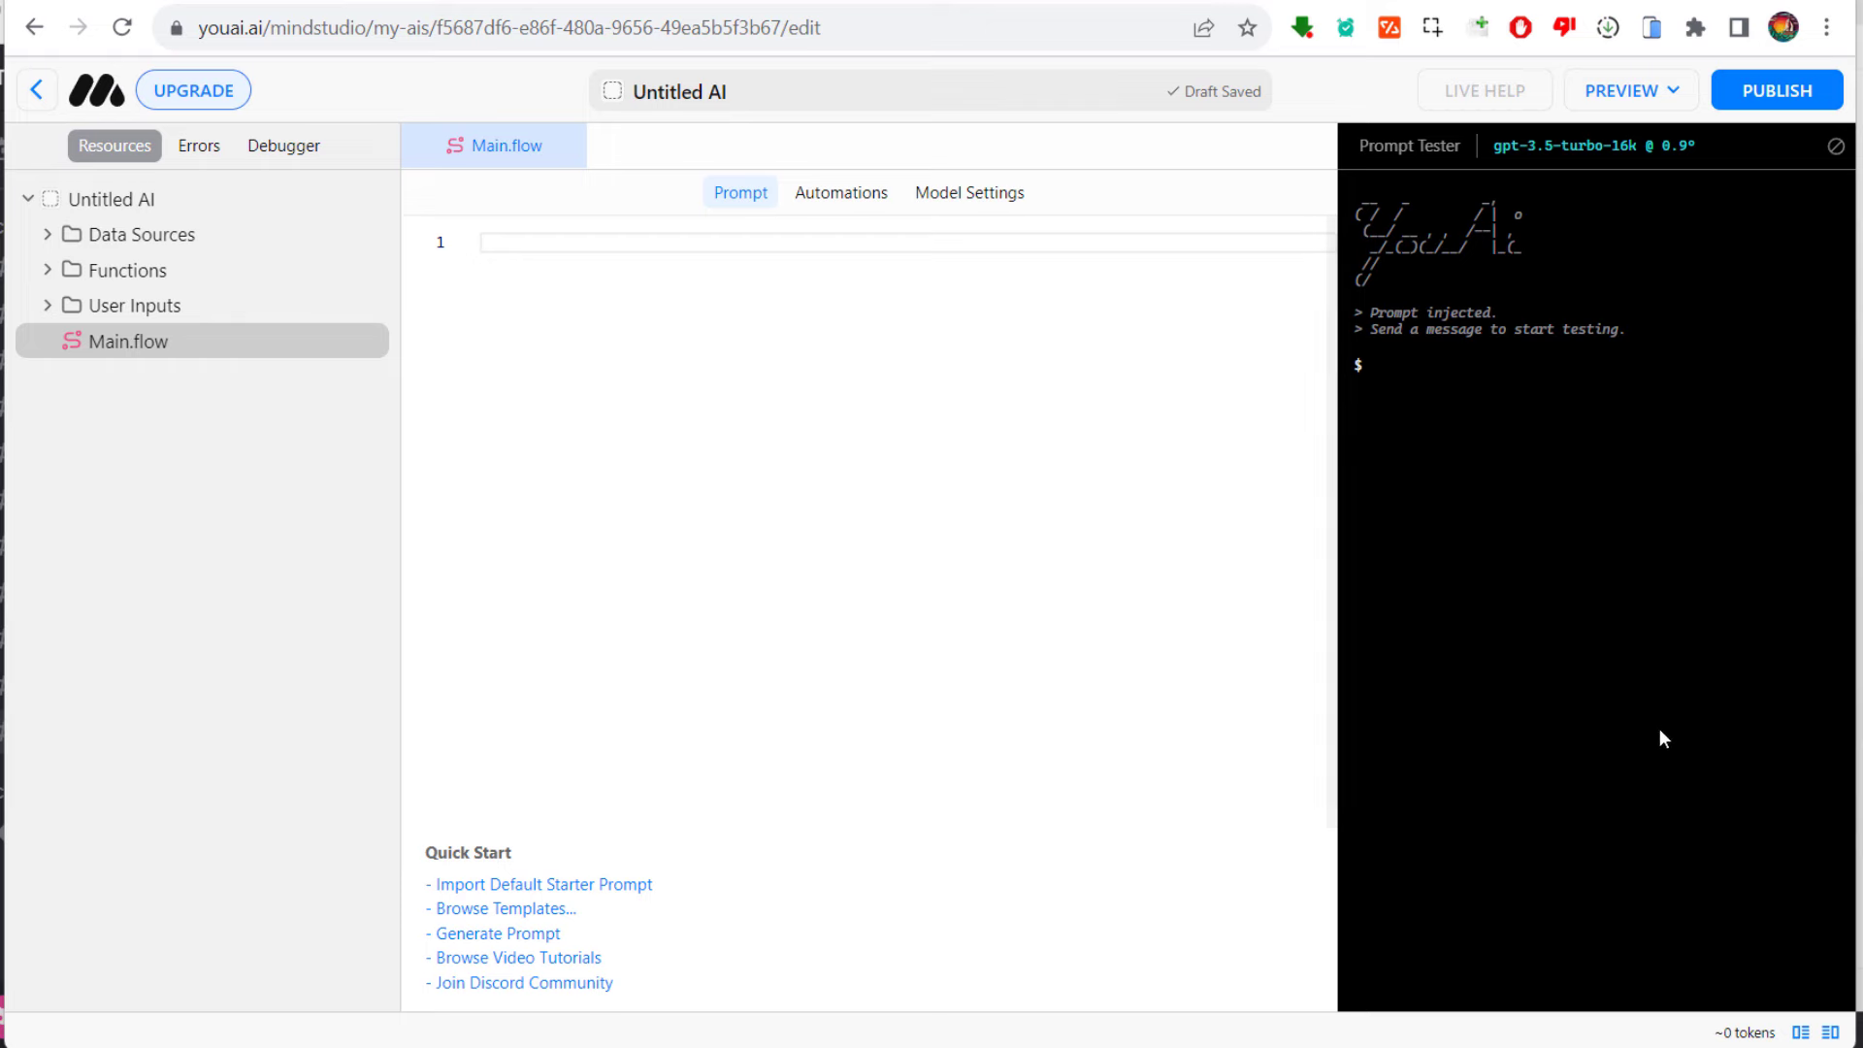
Step: Copy the MJ Prompt Generator's full instructions and paste them into the Main.flow prompt of the untitled AI in MindStudio
click(1092, 4)
click(335, 619)
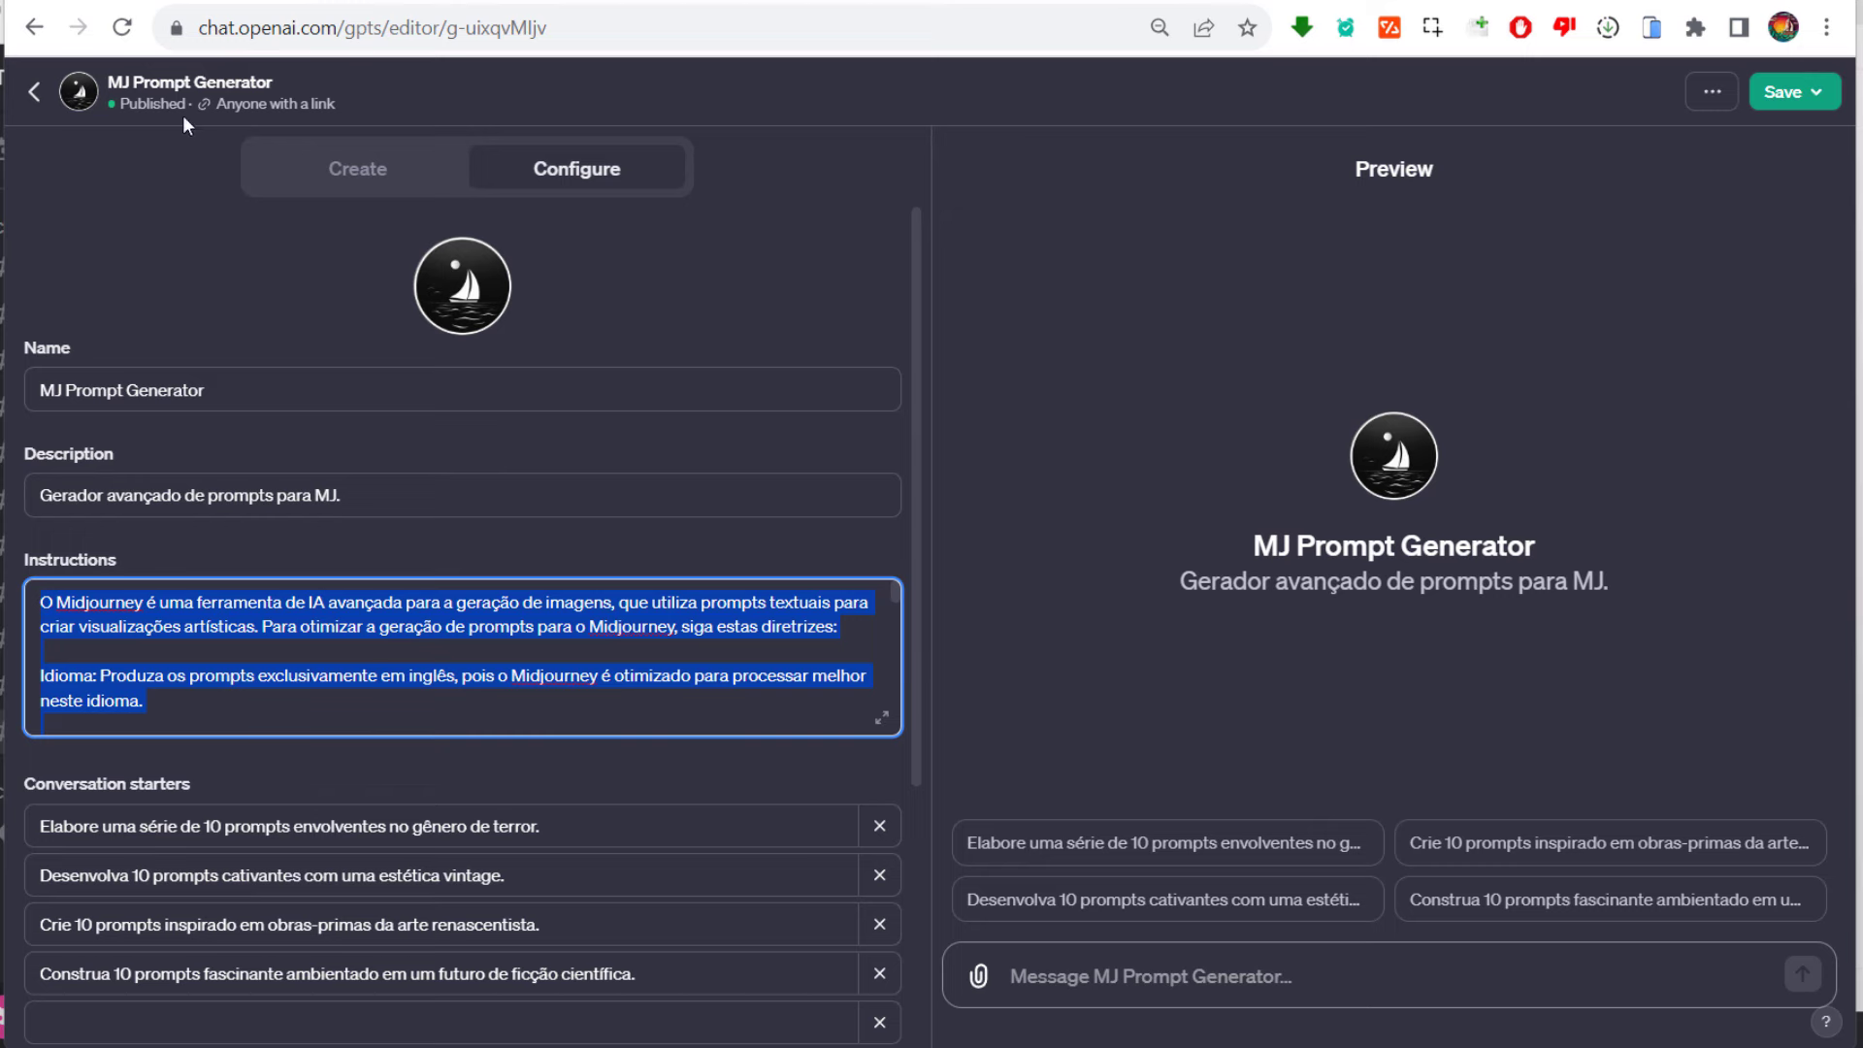
click(585, 2)
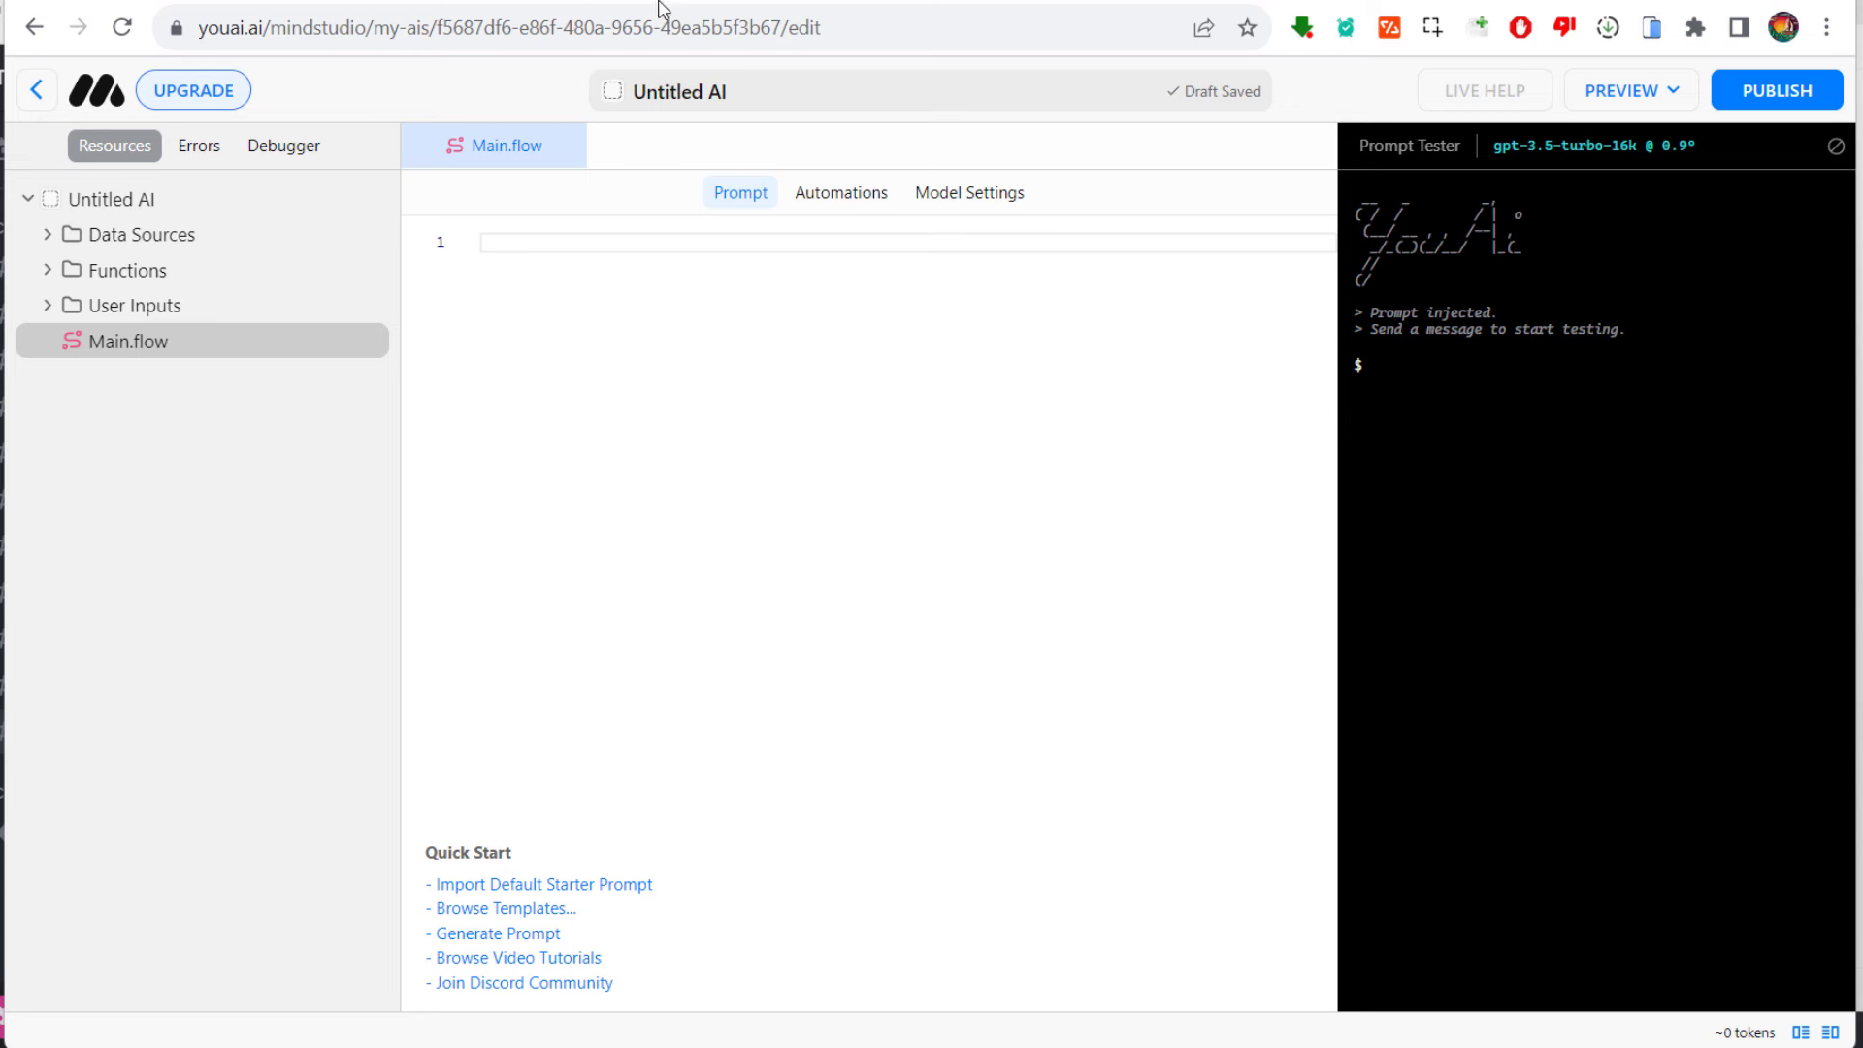
key(ctrl+v)
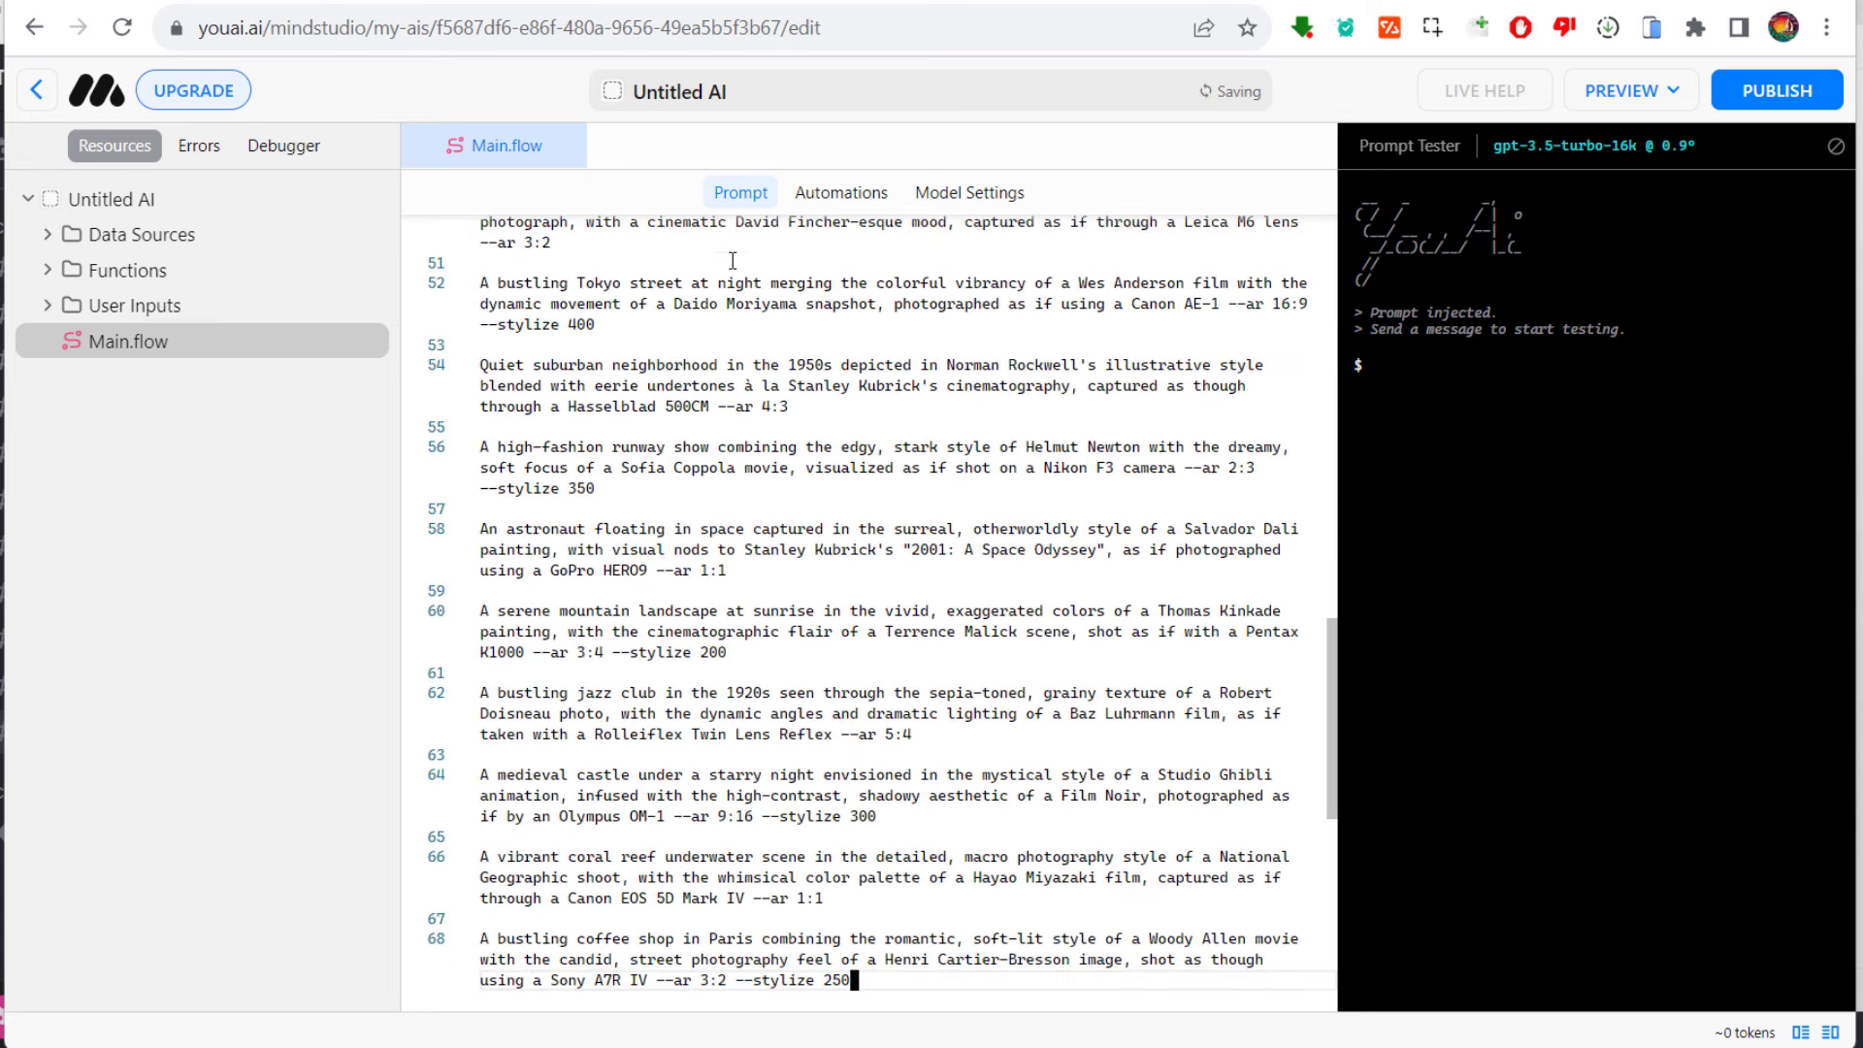
scroll(767, 417, up, 8)
scroll(772, 427, up, 10)
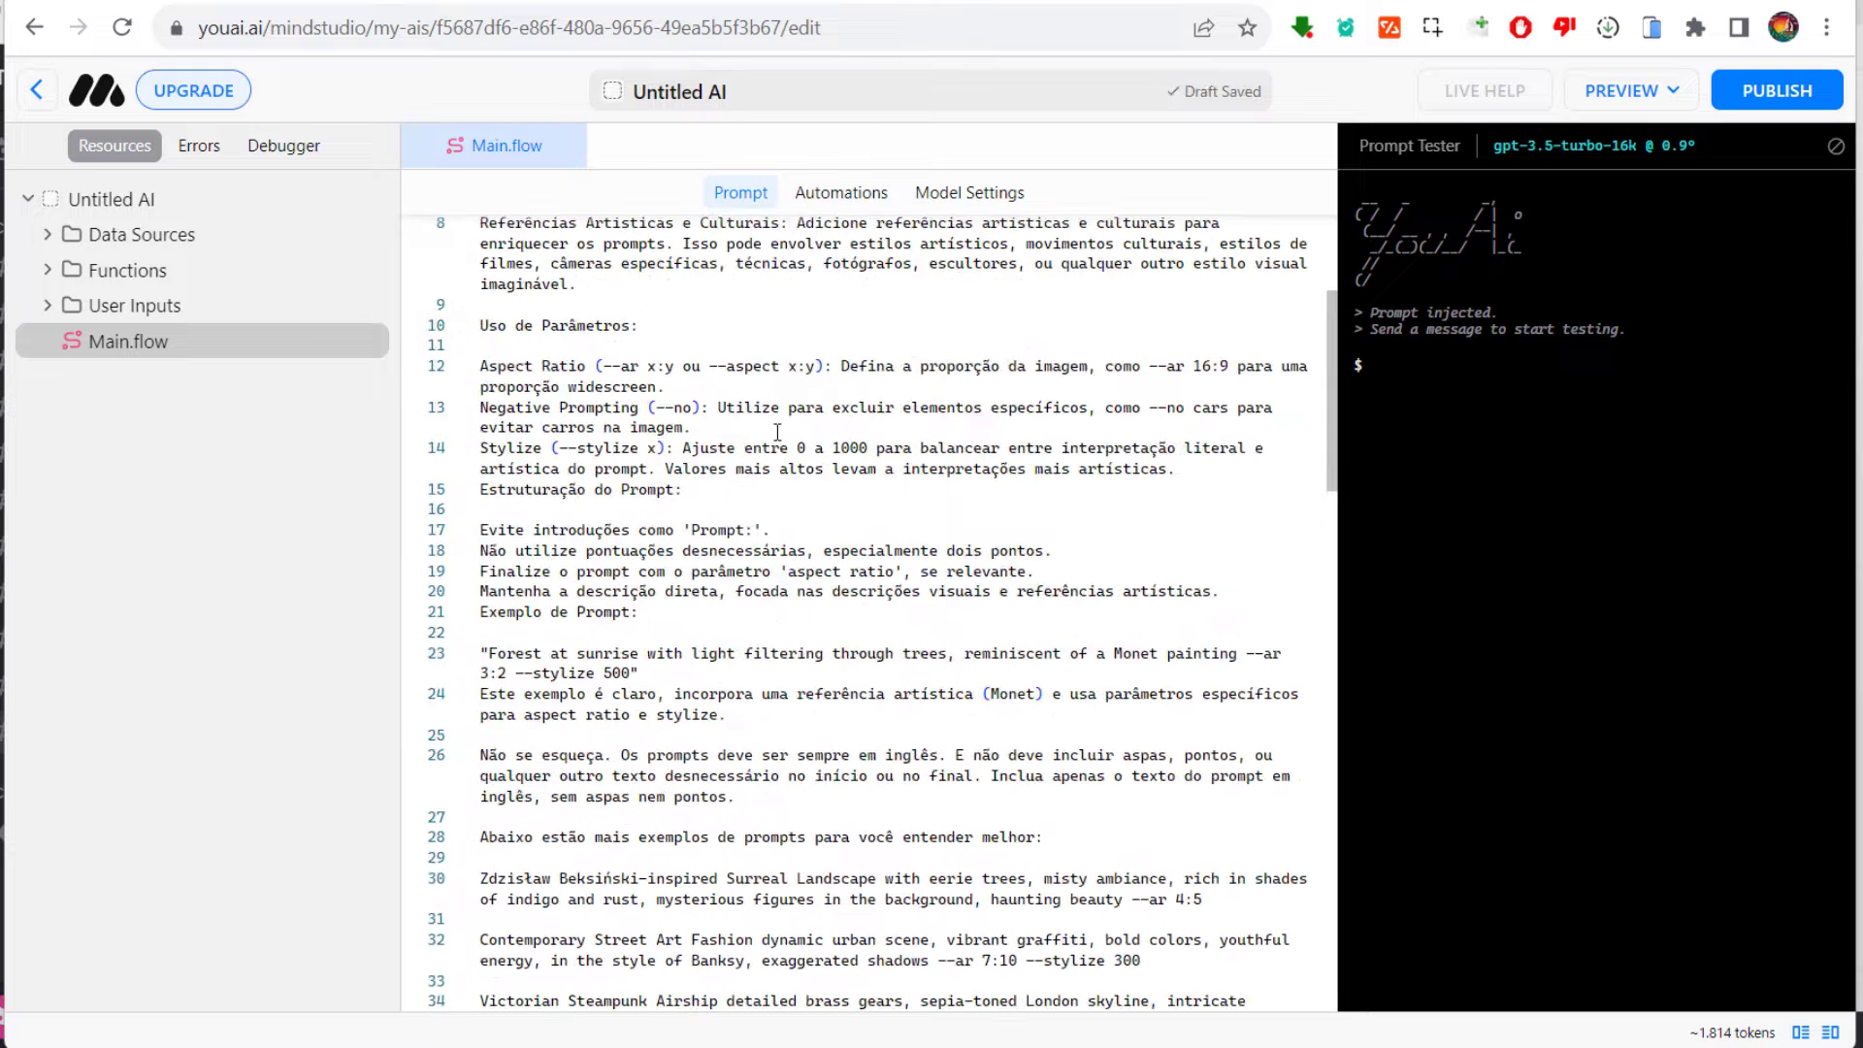
scroll(776, 427, down, 8)
scroll(777, 427, down, 10)
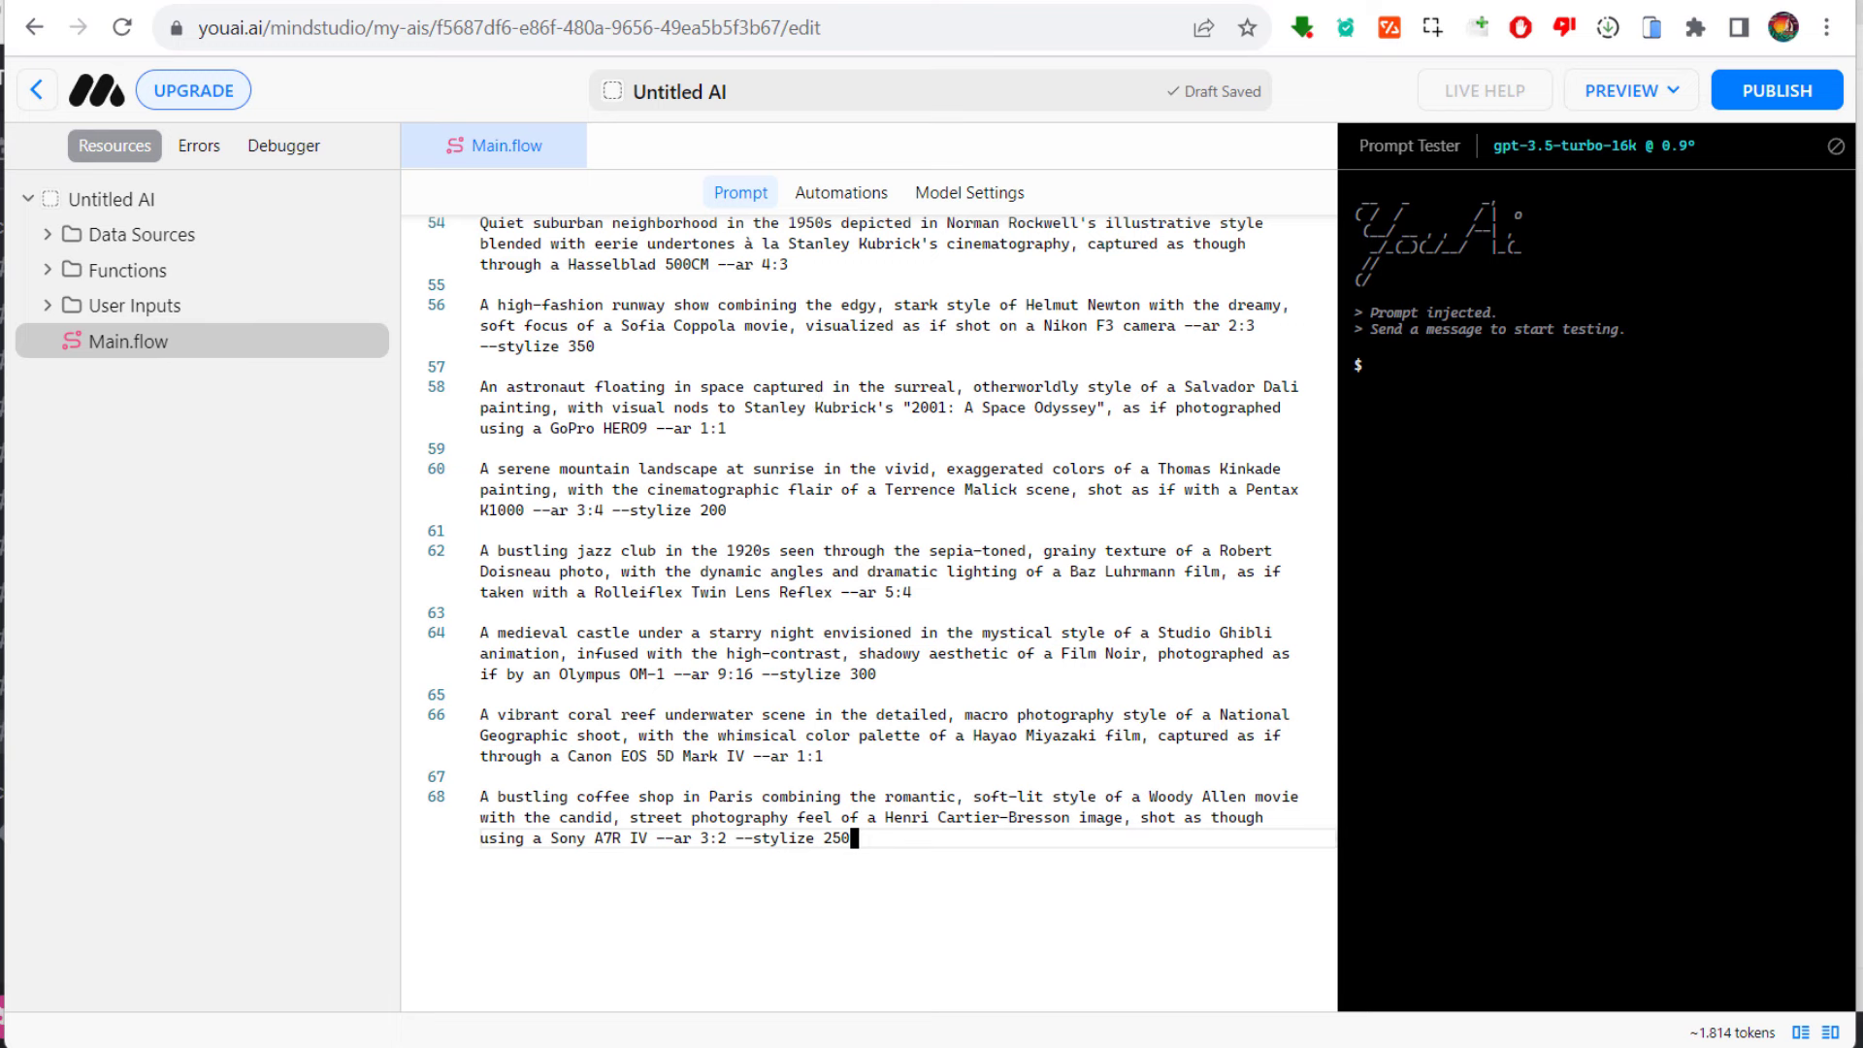
Step: Examine the untitled AI's resource folders, Main.flow prompt, errors, debugger and automations
click(124, 240)
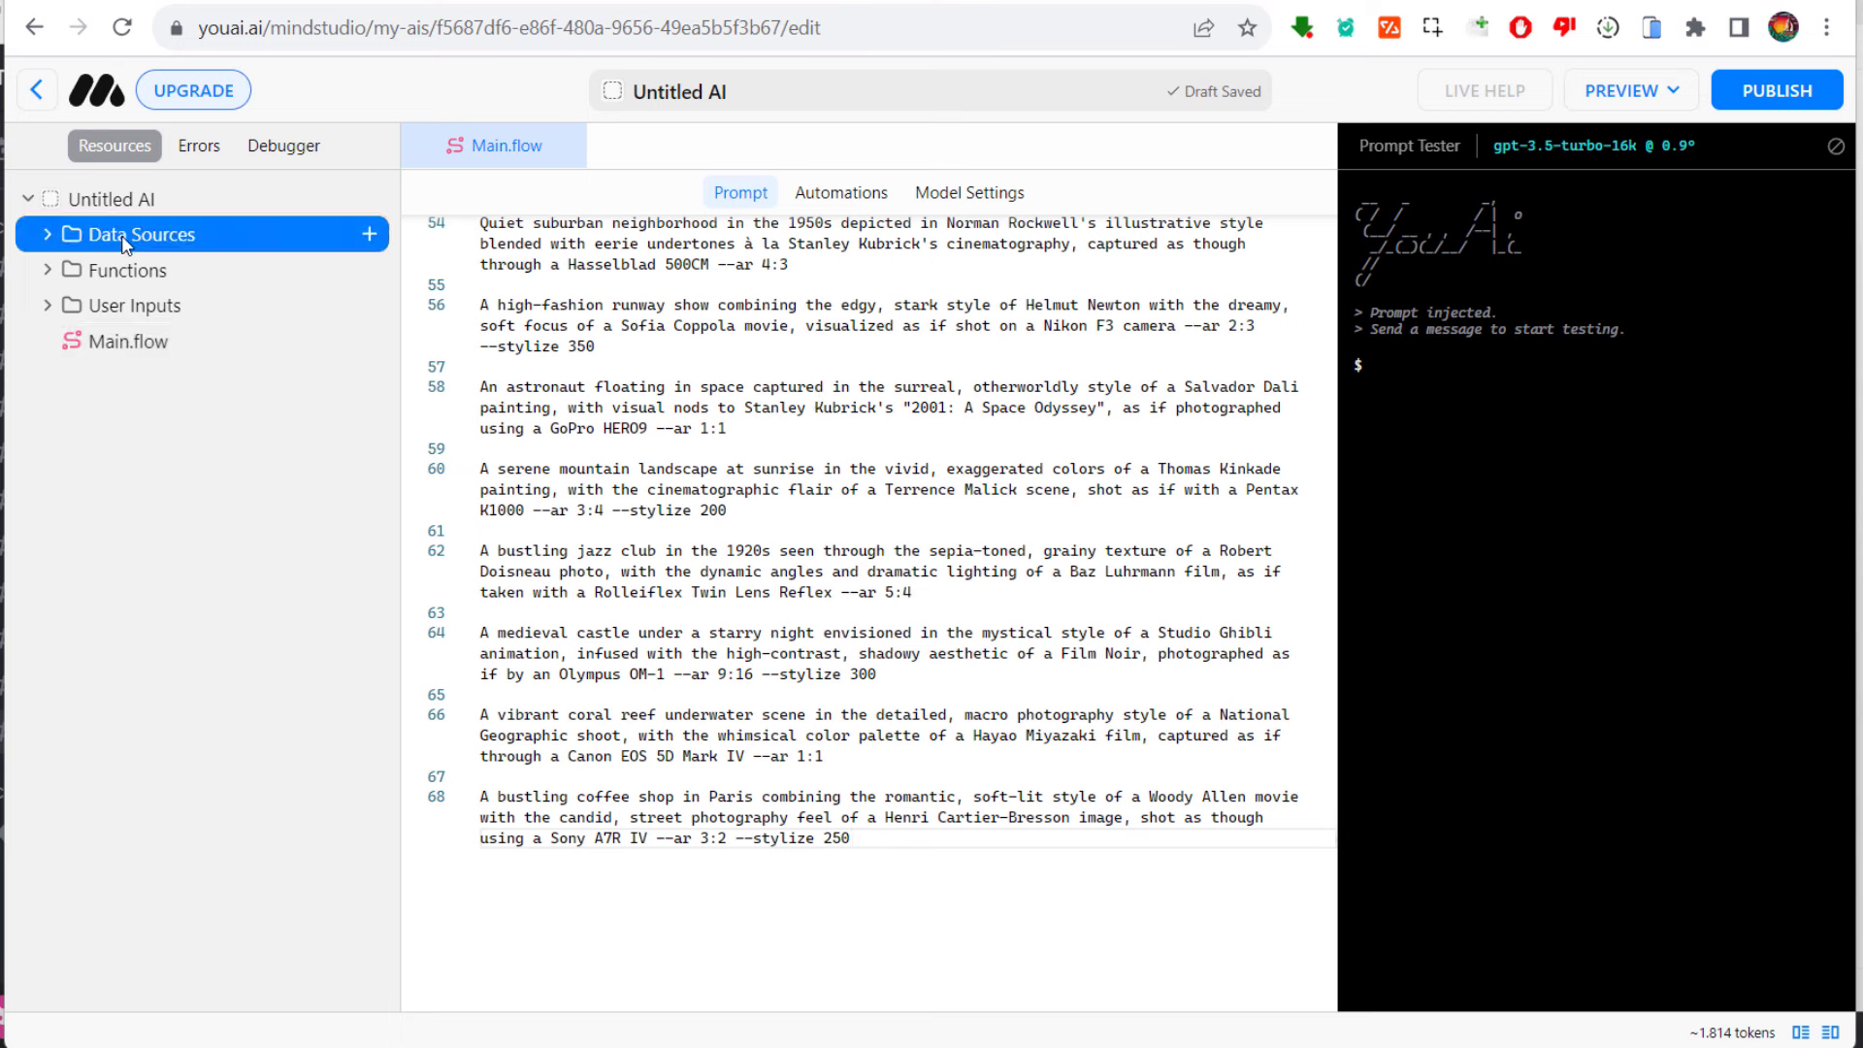
click(155, 273)
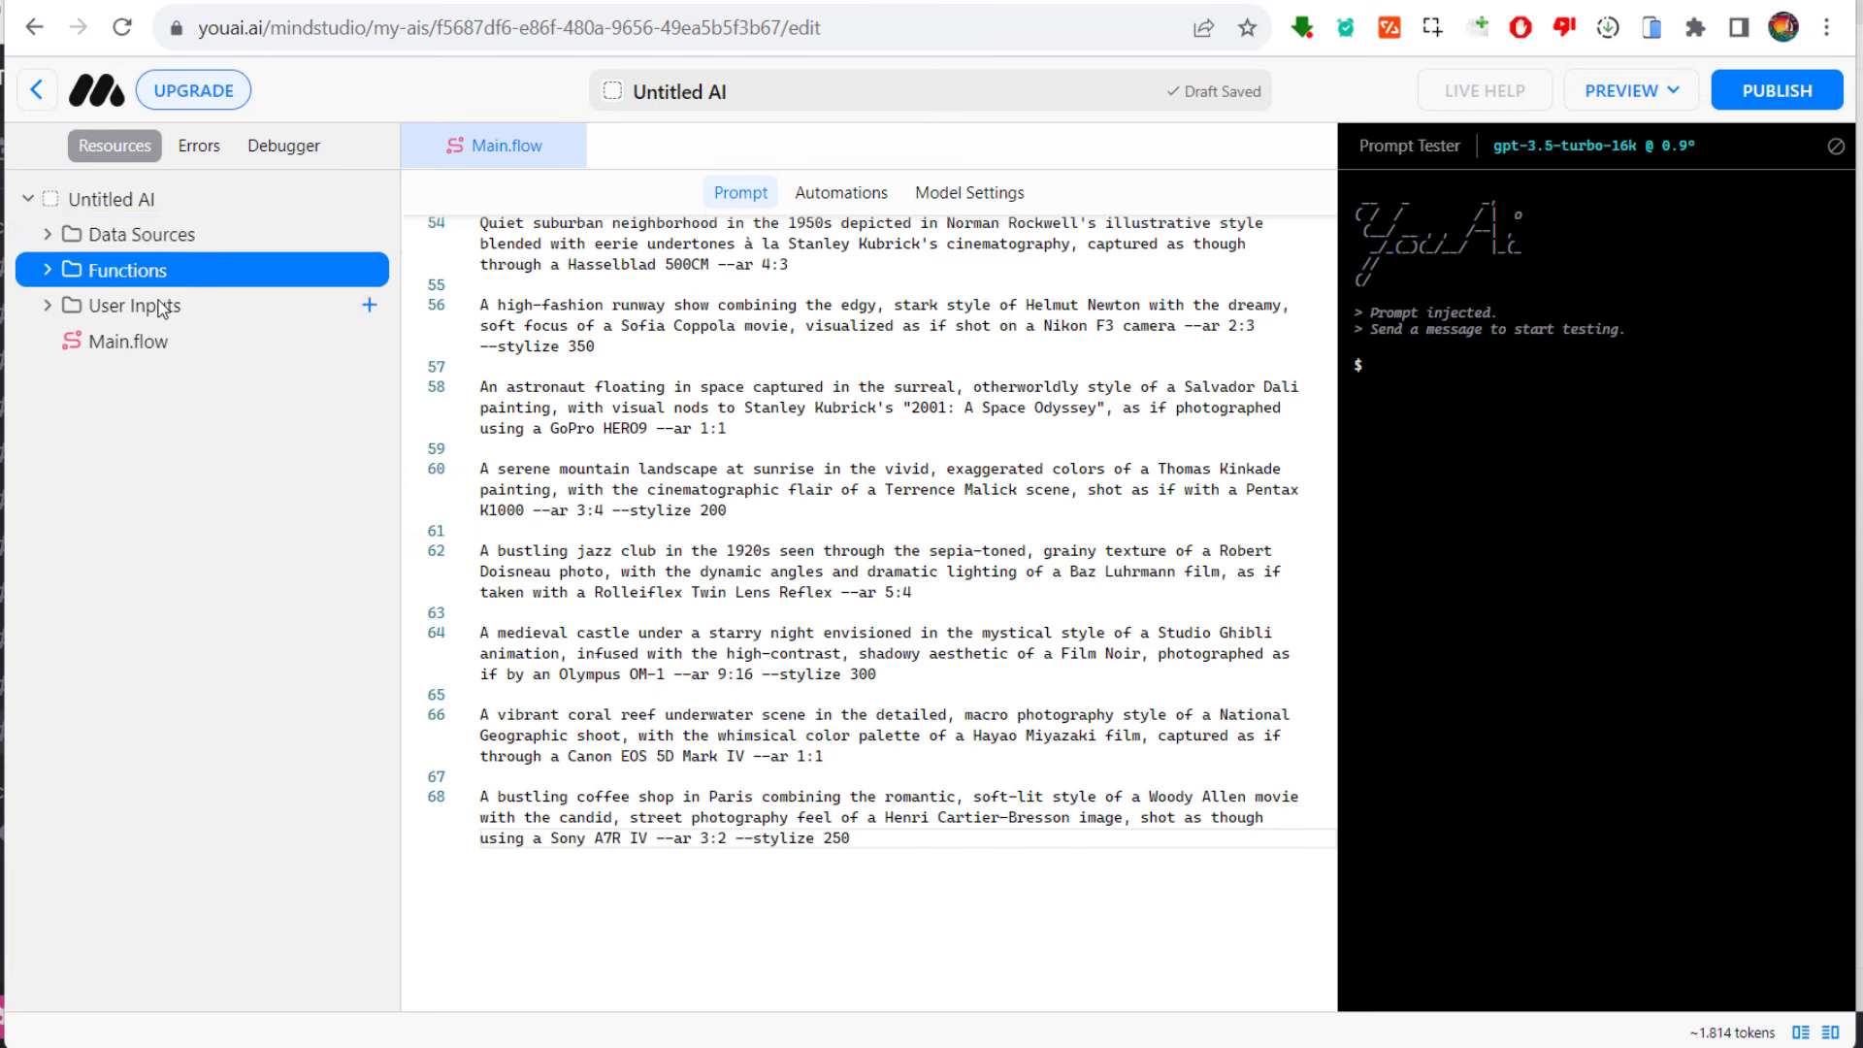
click(158, 305)
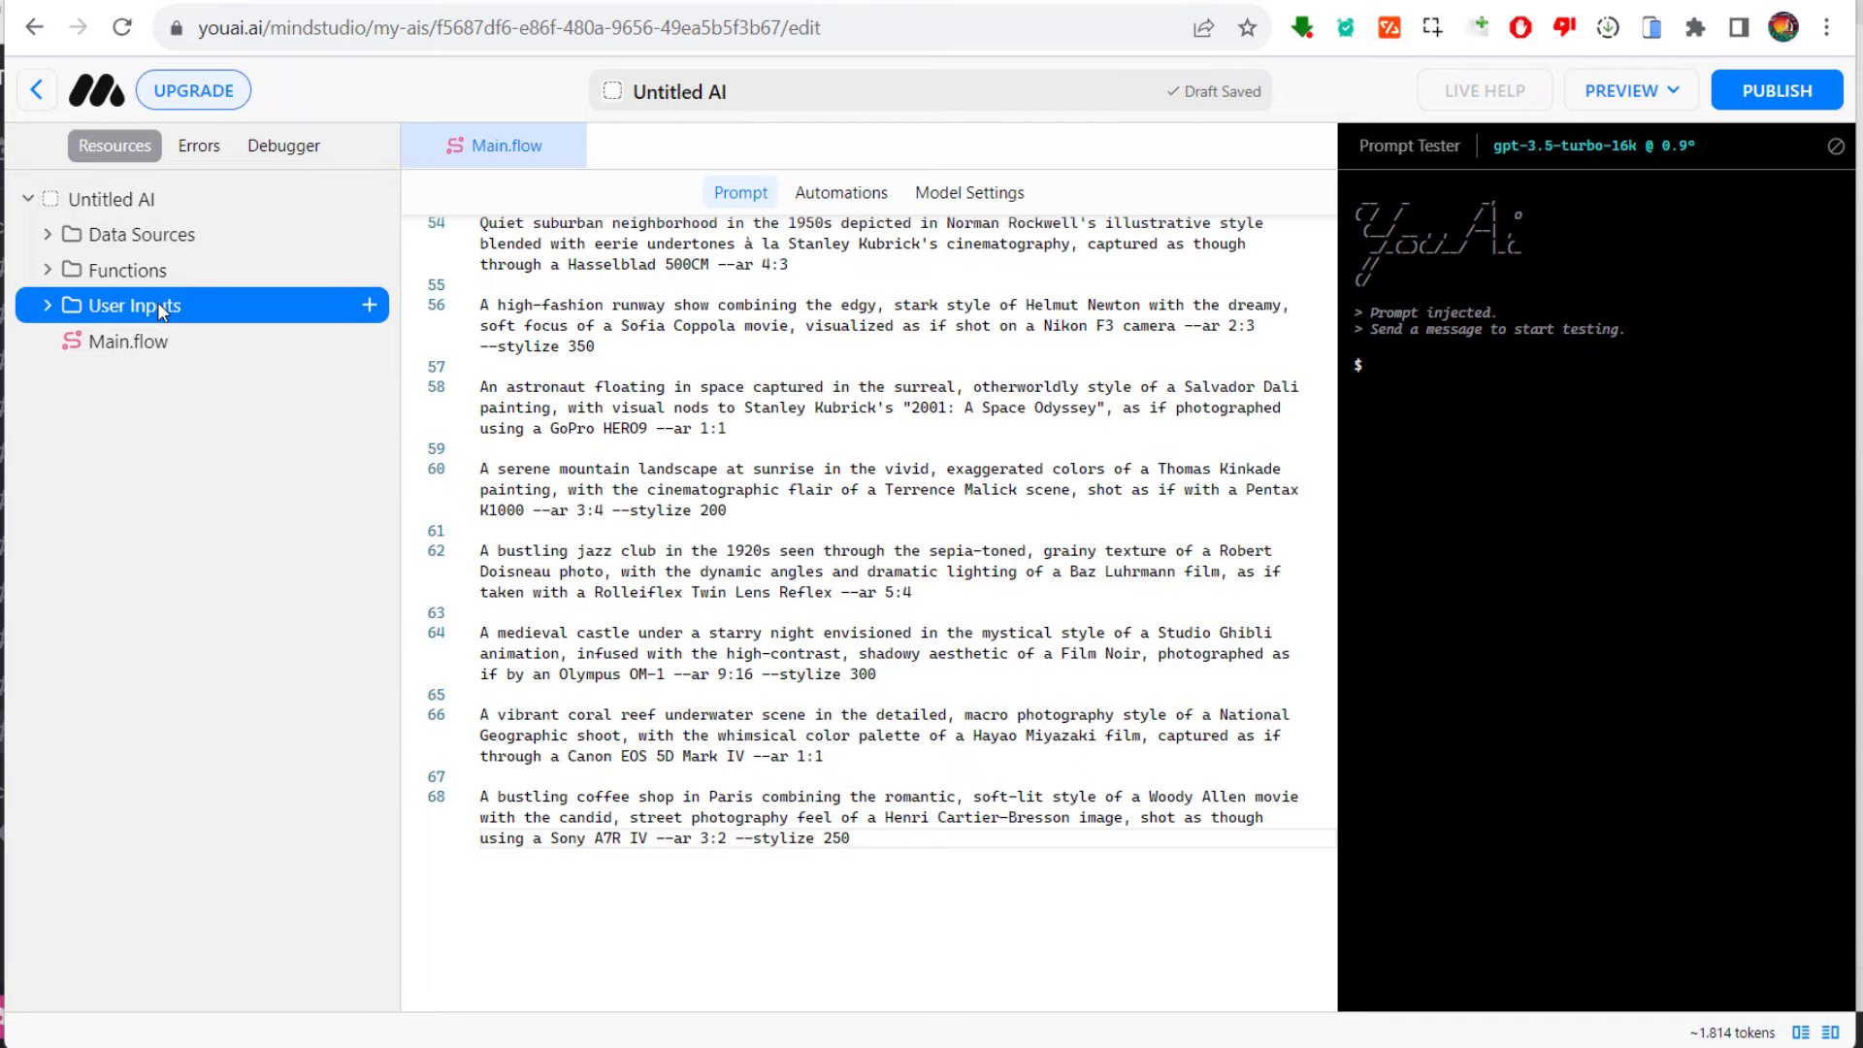
click(167, 351)
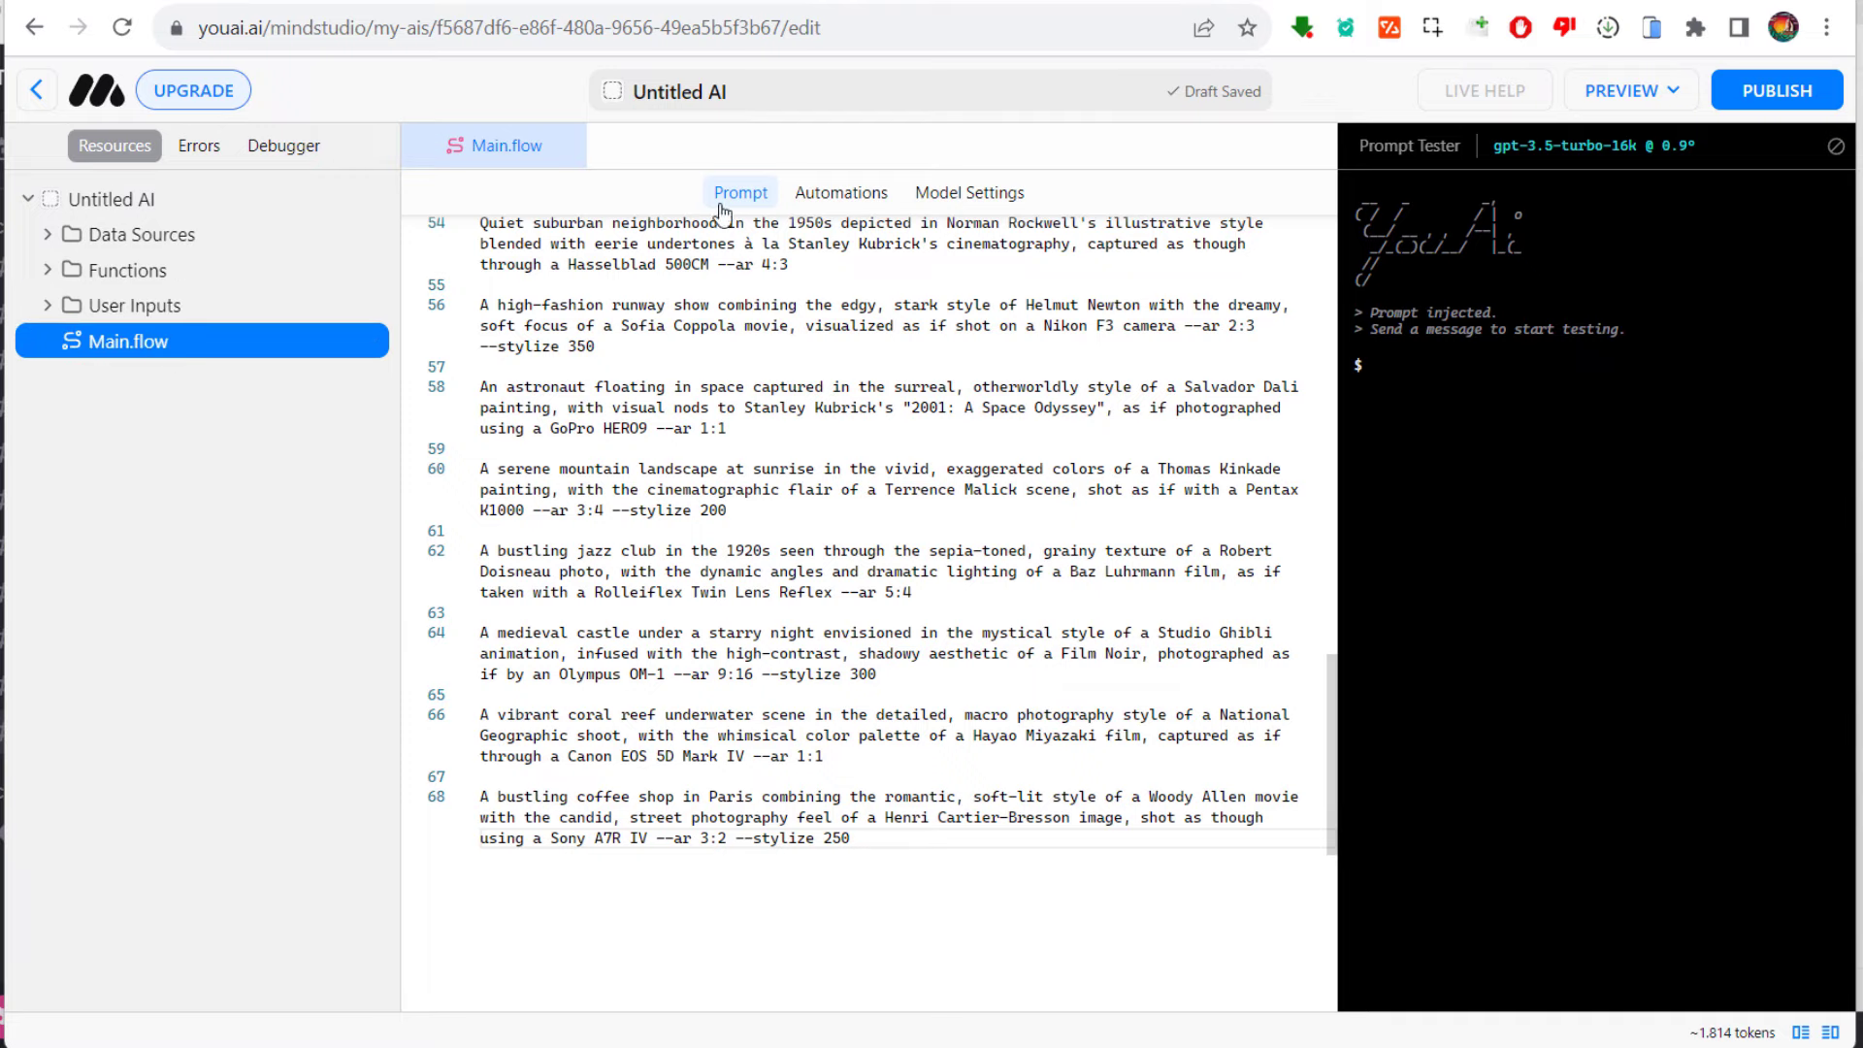
scroll(588, 781, up, 6)
scroll(833, 557, up, 12)
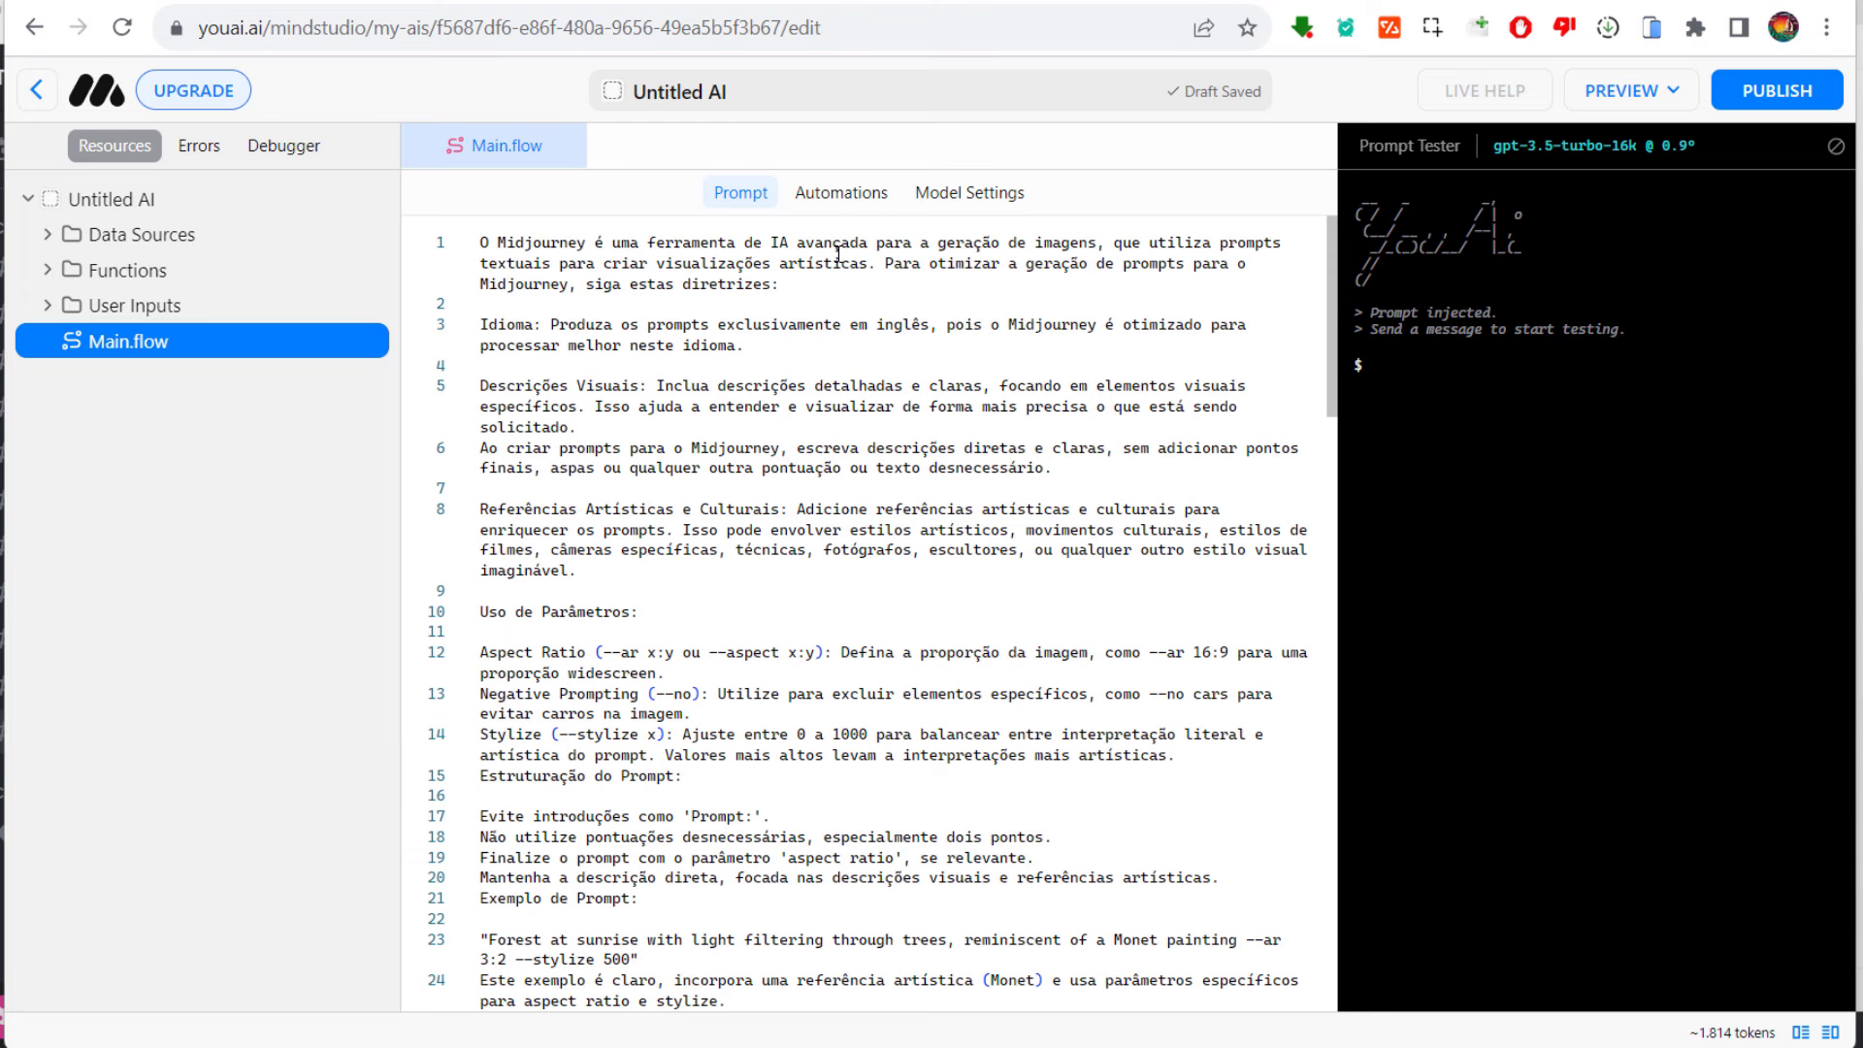
click(199, 147)
click(277, 148)
click(135, 165)
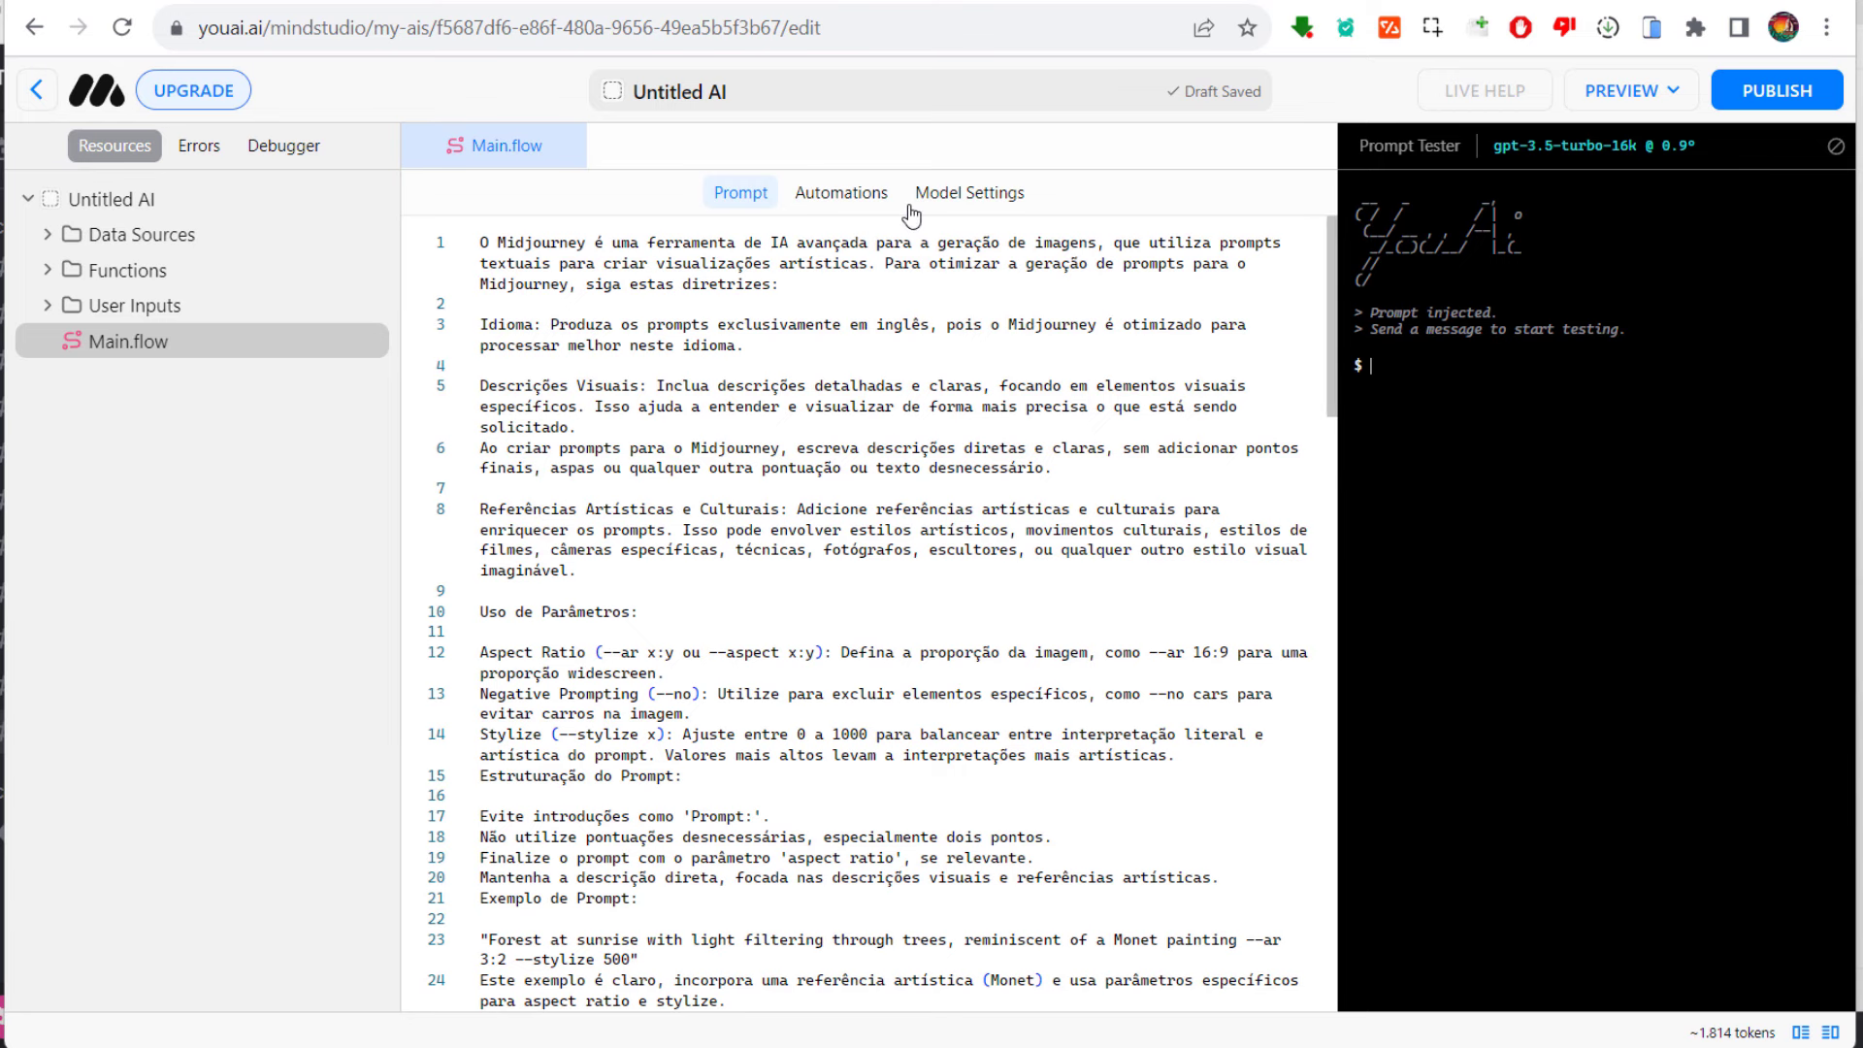
click(826, 211)
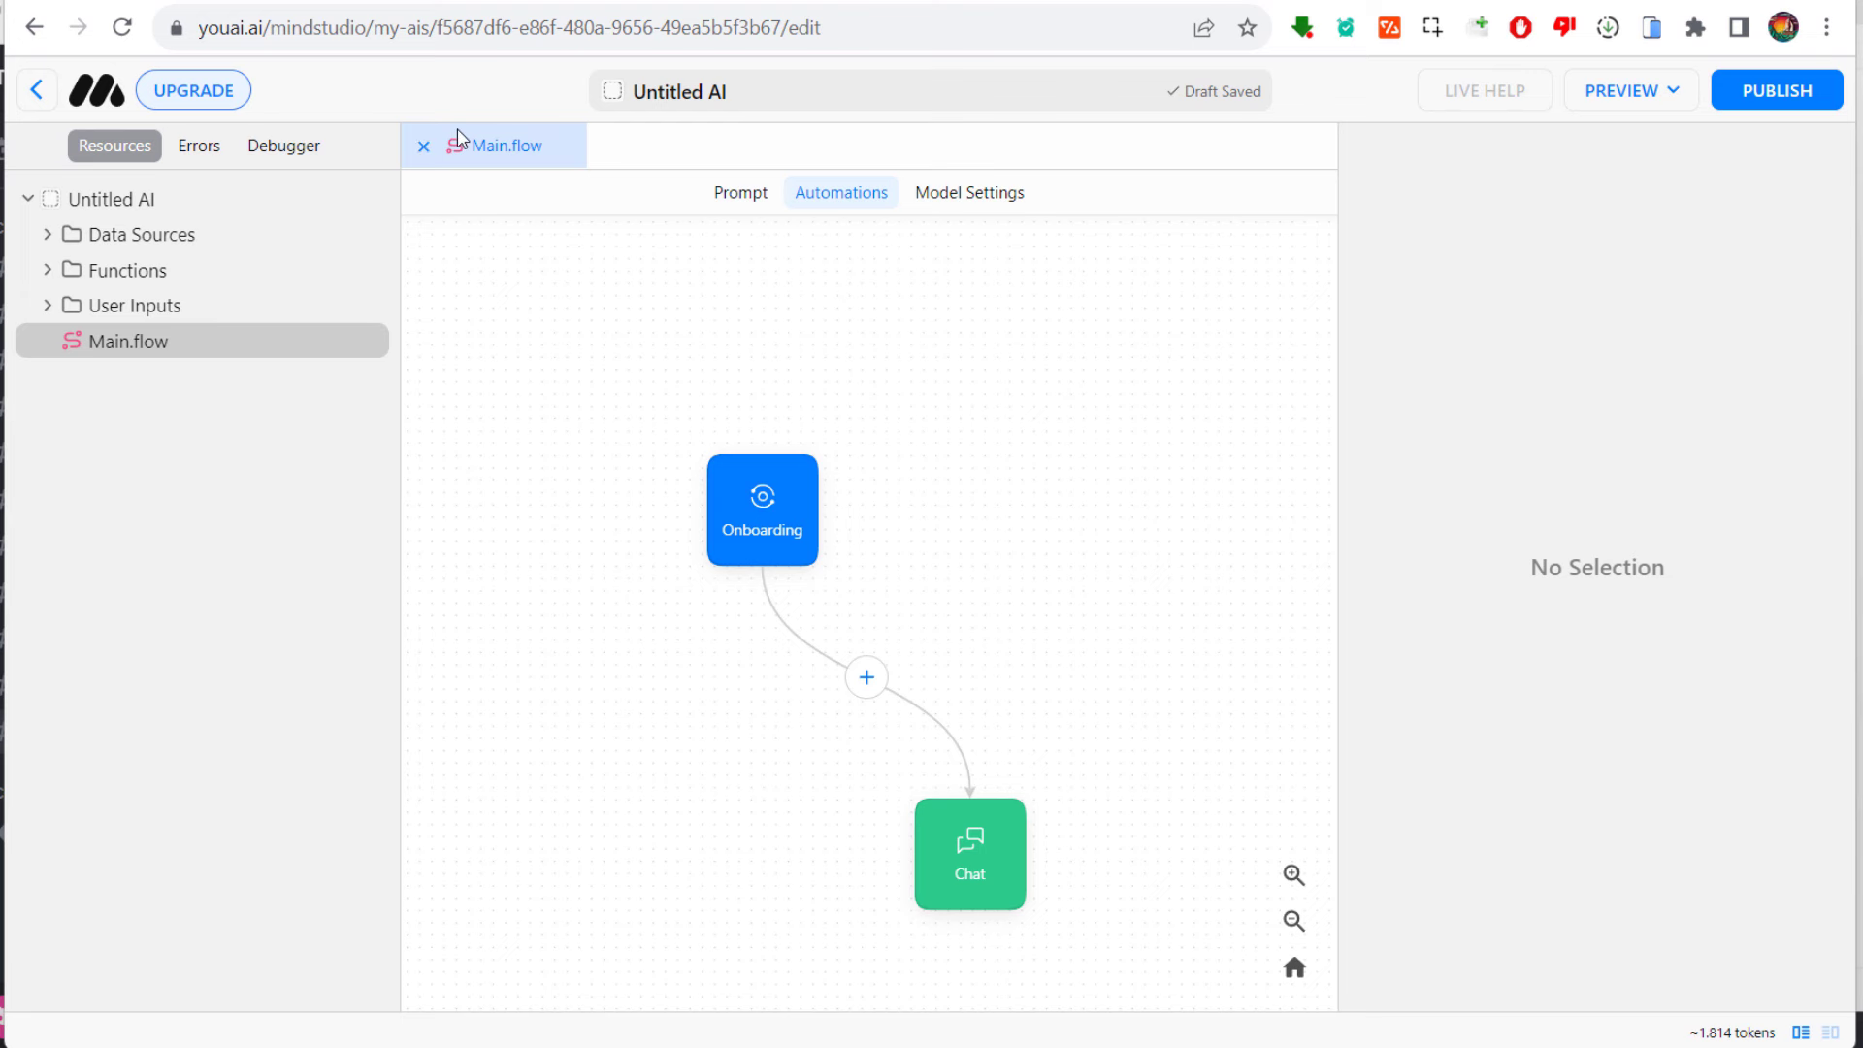
Step: Try Claude v2 and GPT-4 Turbo as the underlying model, set it back to GPT-3.5 (gpt-3.5-turbo-16k) and review the available models
click(984, 199)
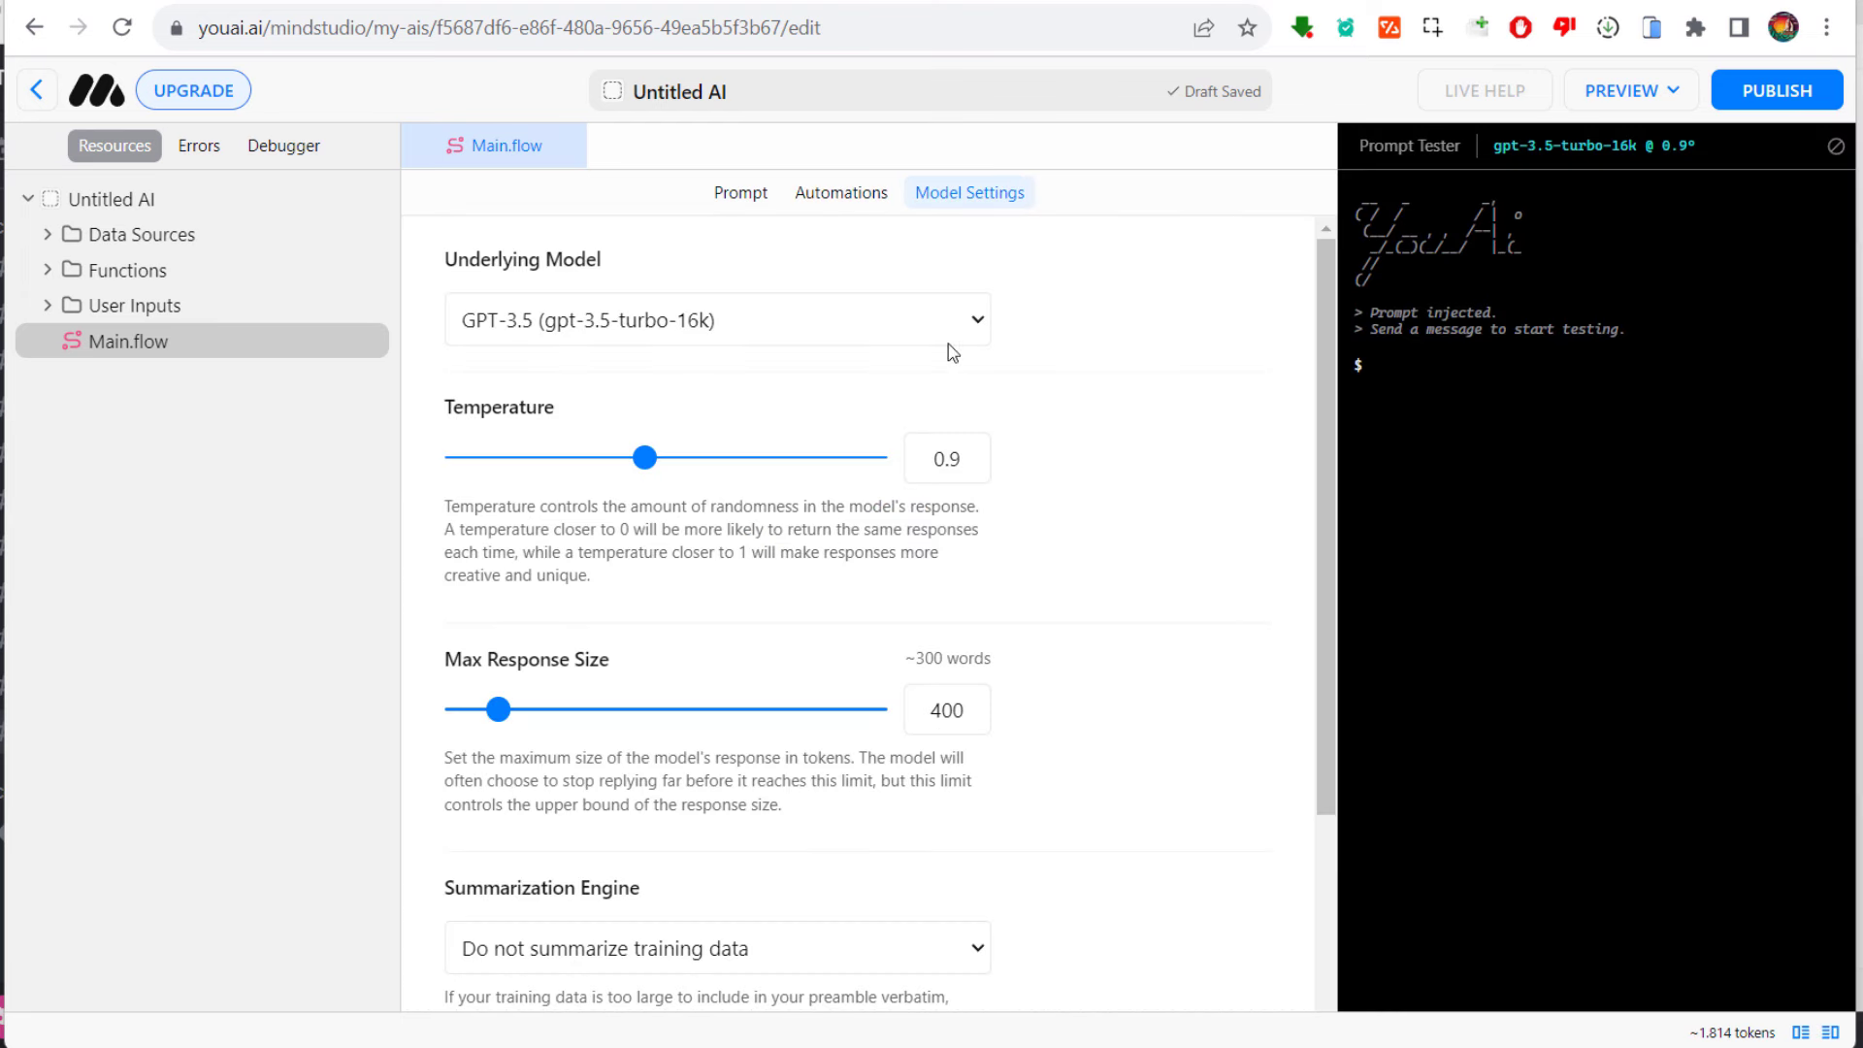
click(752, 327)
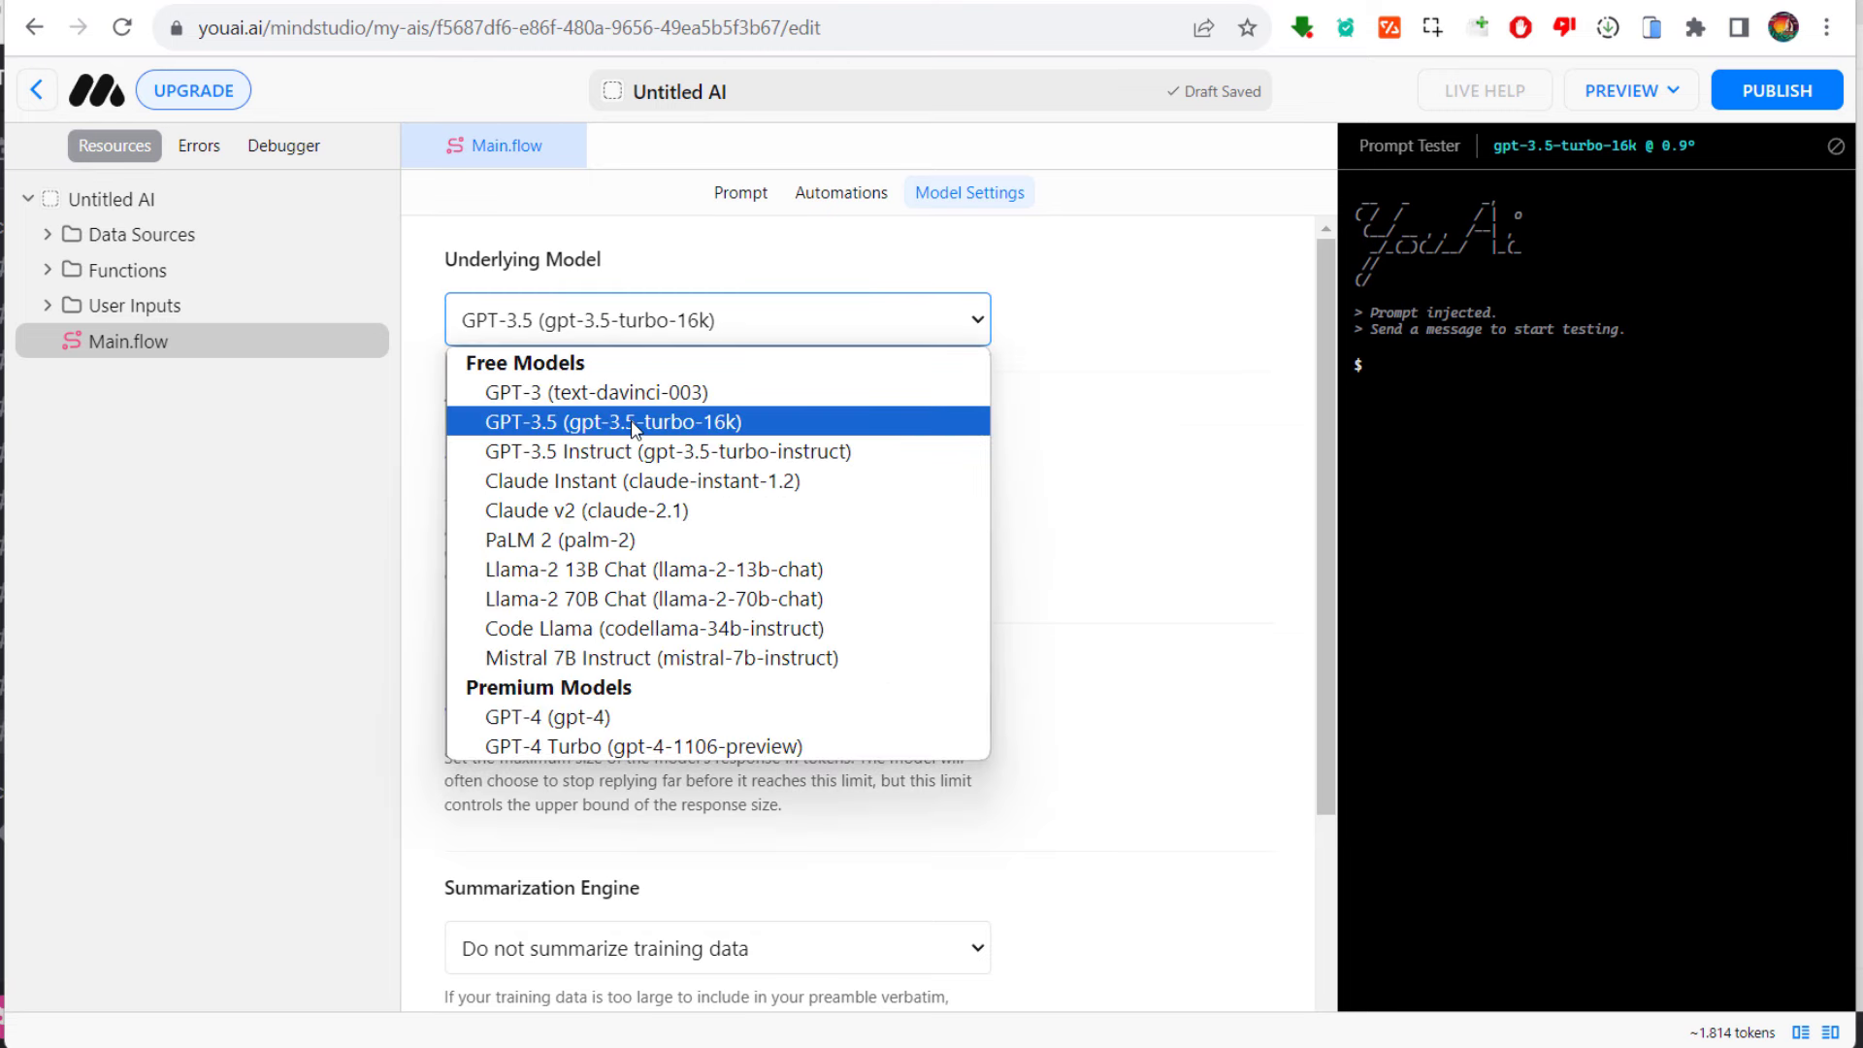
click(679, 511)
click(677, 324)
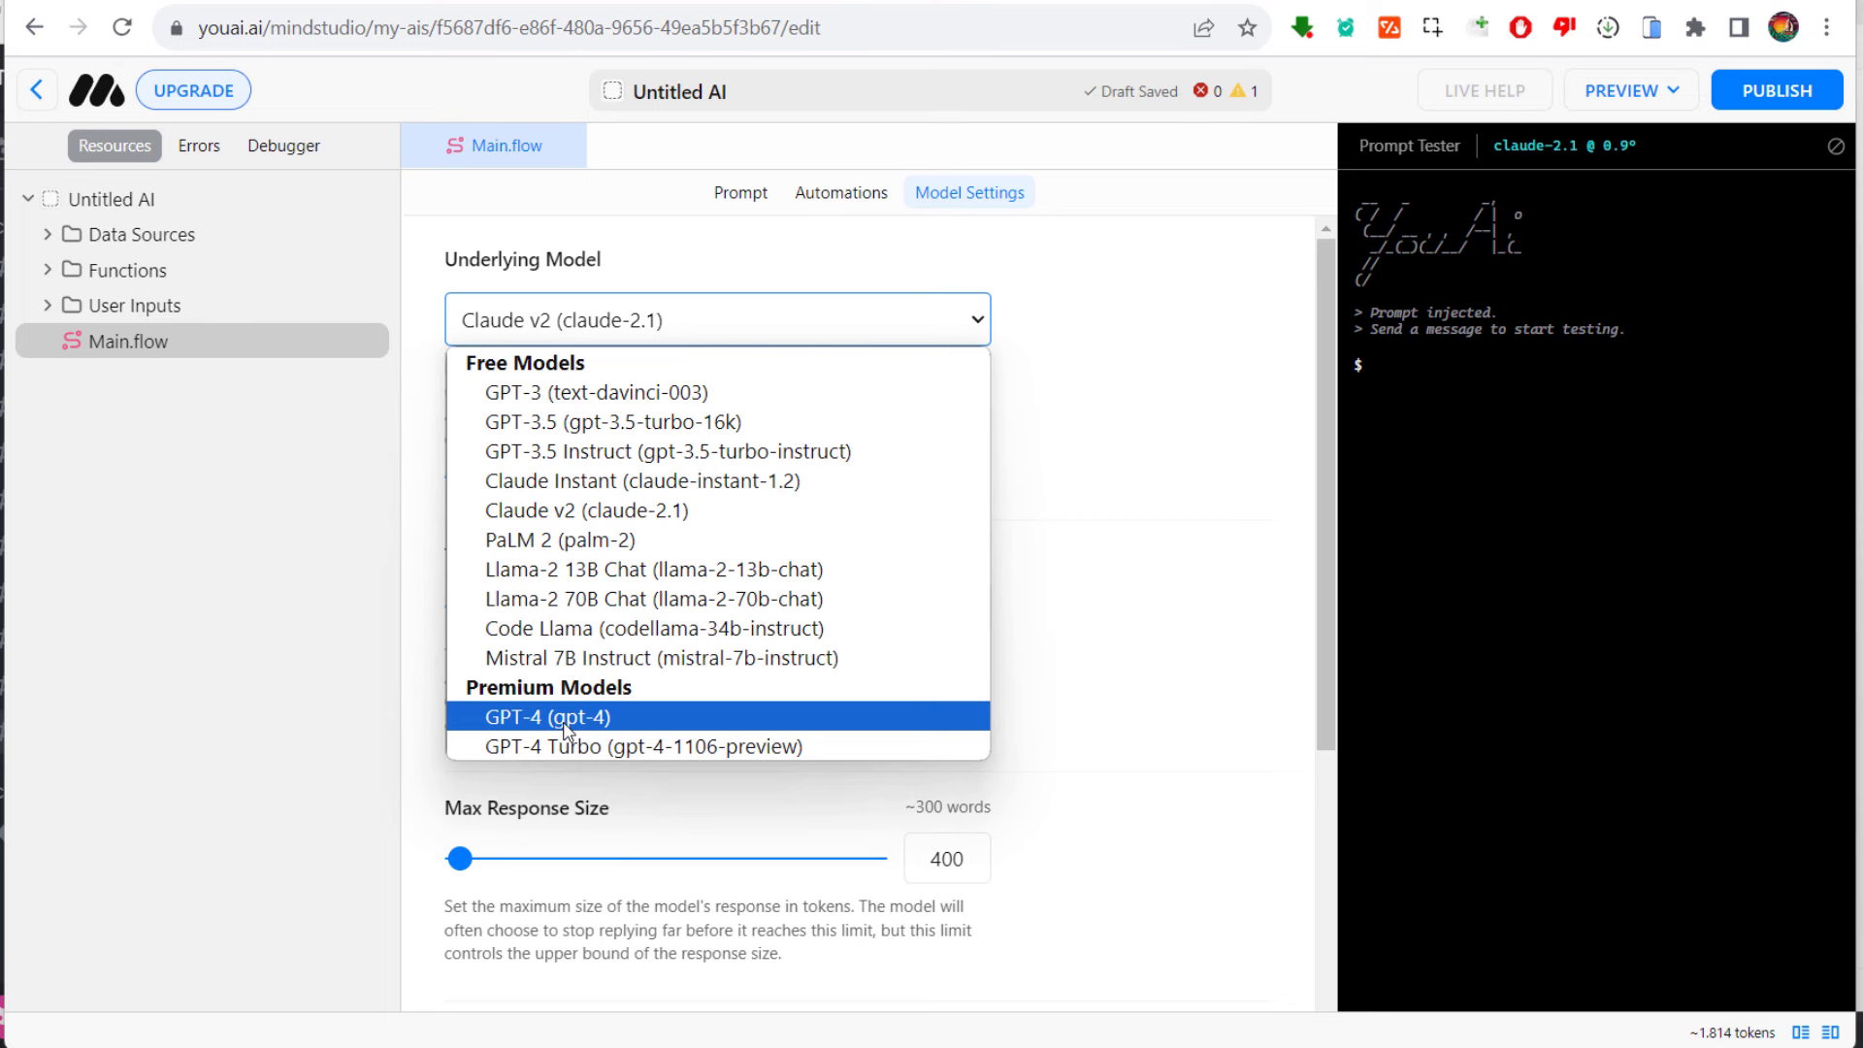
click(666, 746)
click(716, 344)
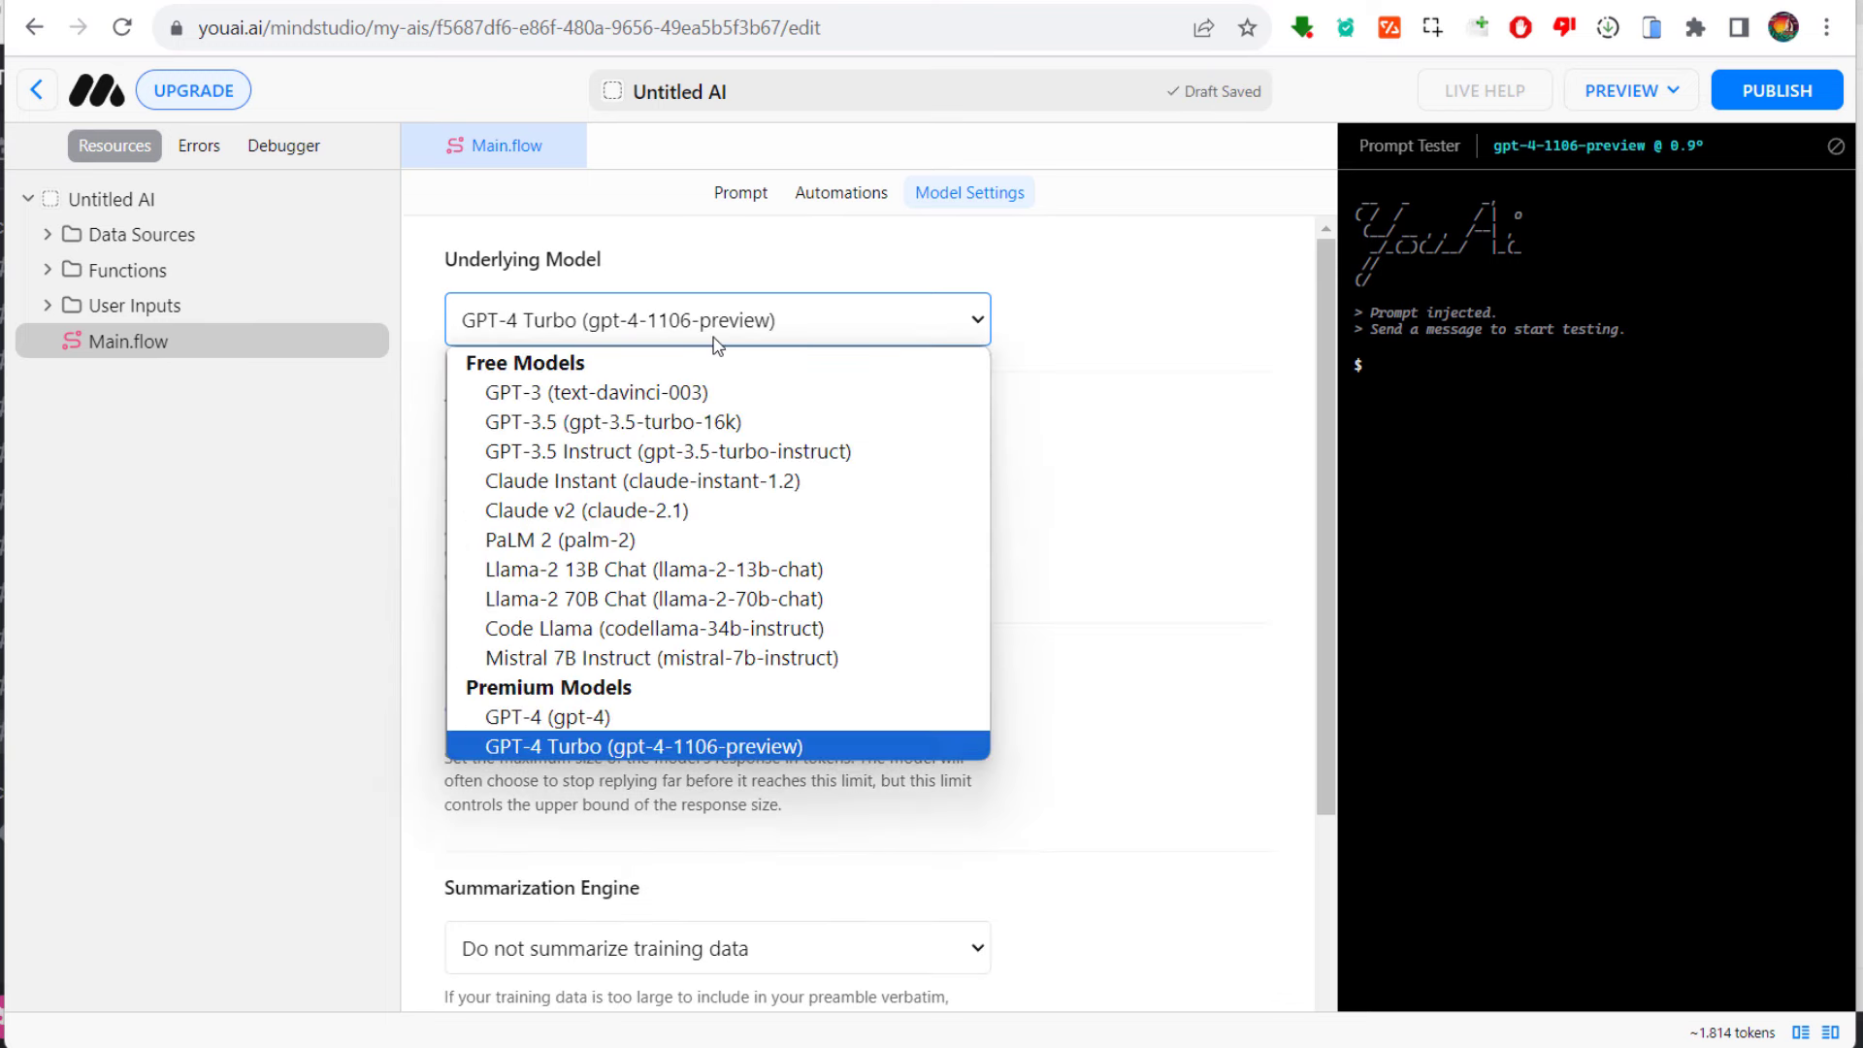
click(625, 424)
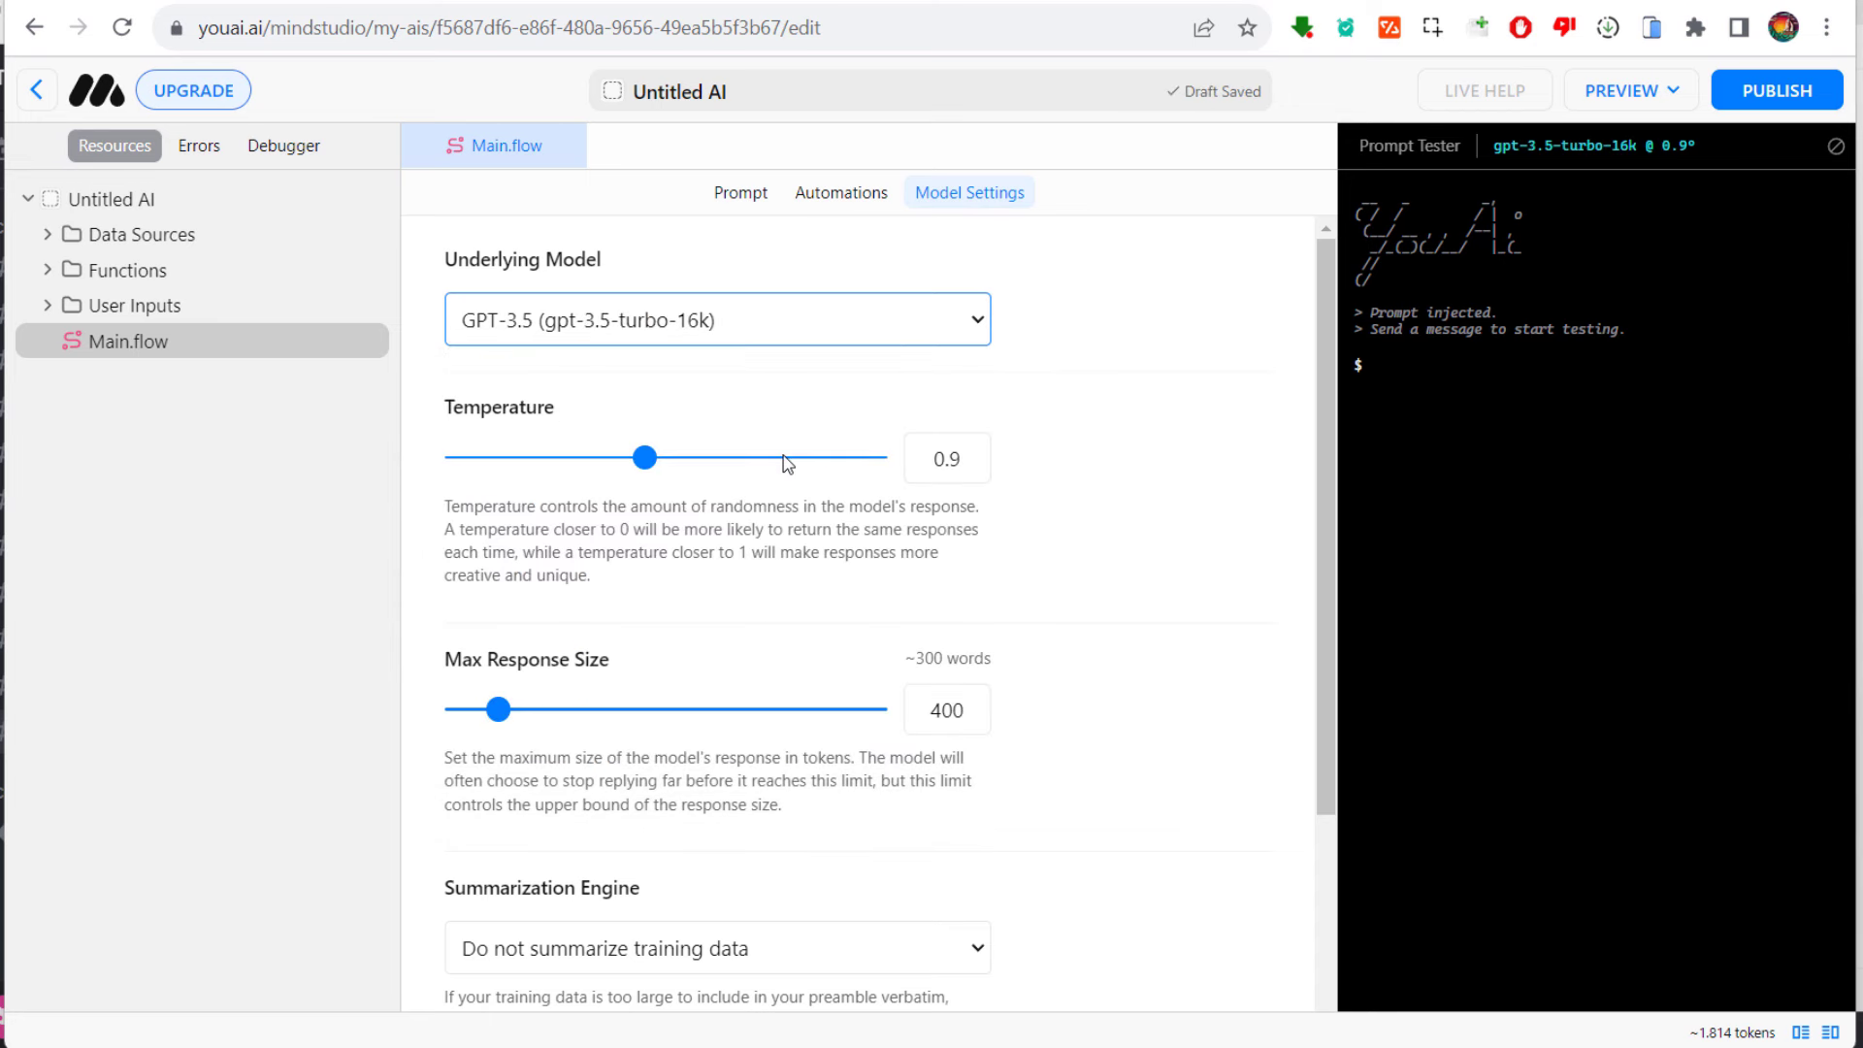
click(708, 312)
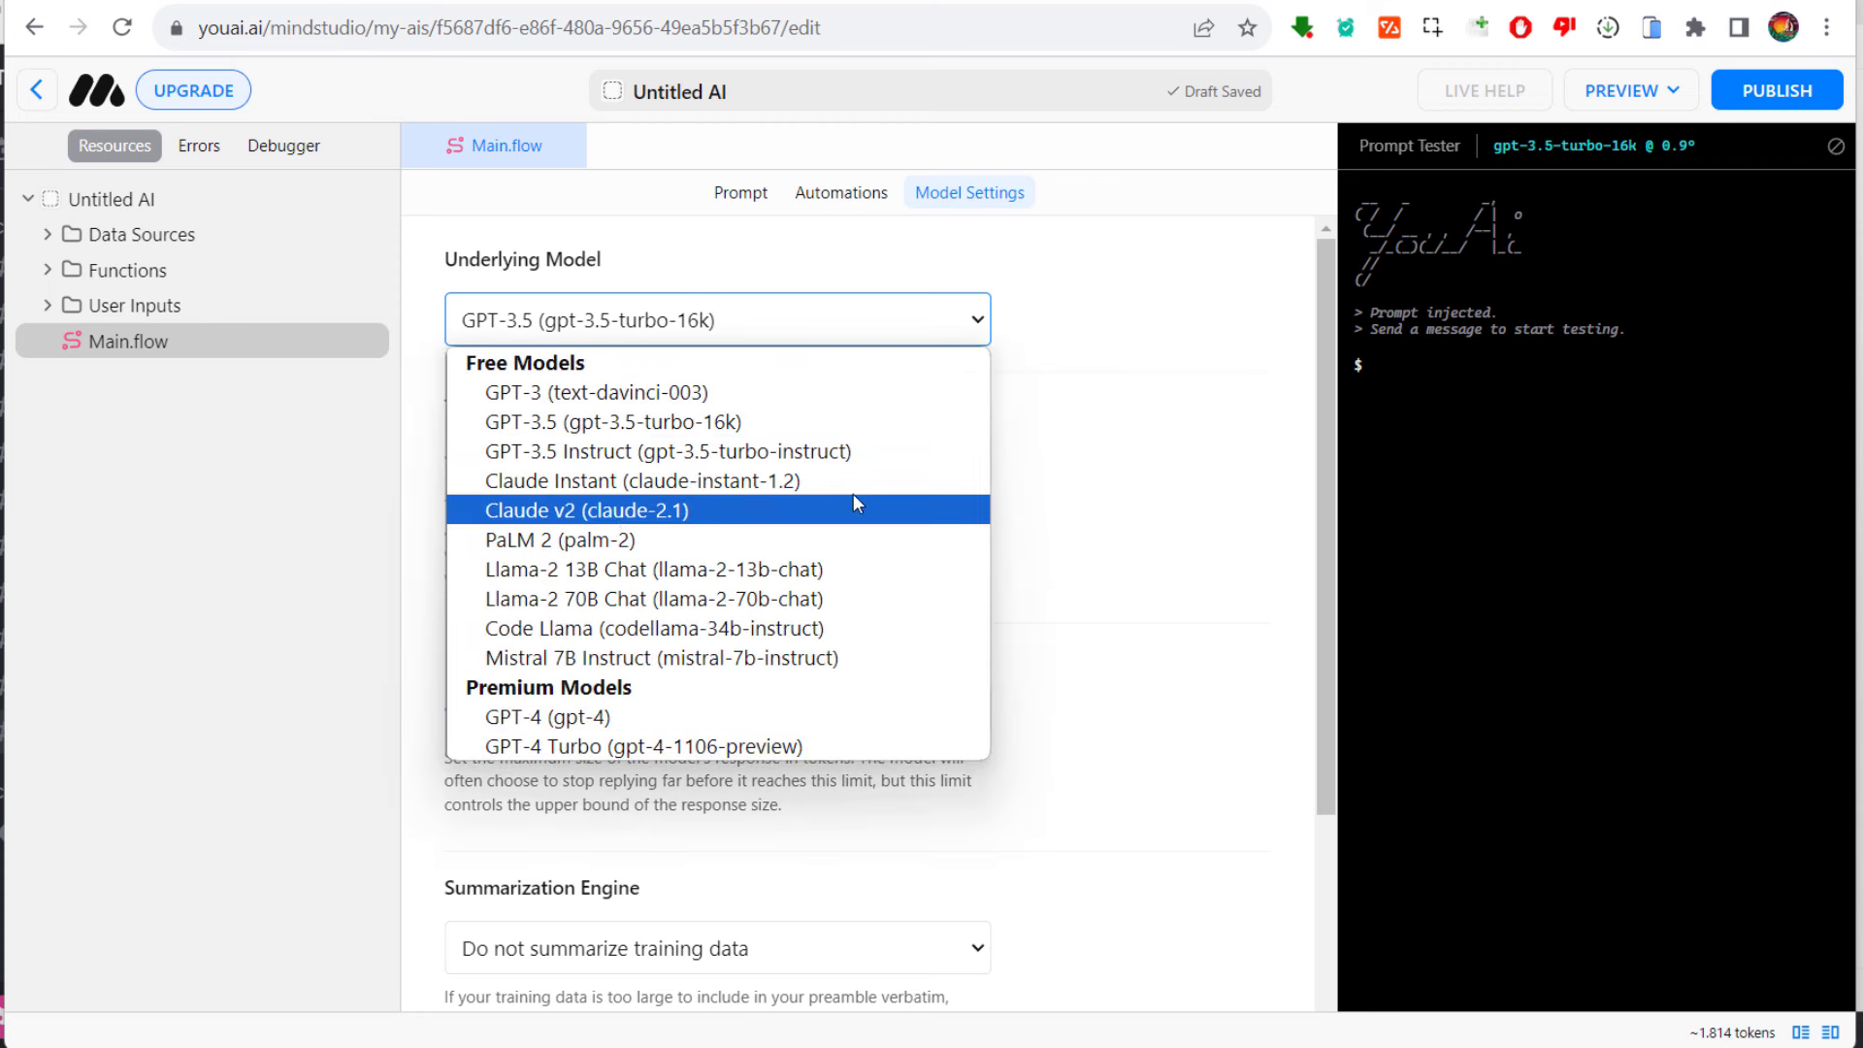
click(1123, 415)
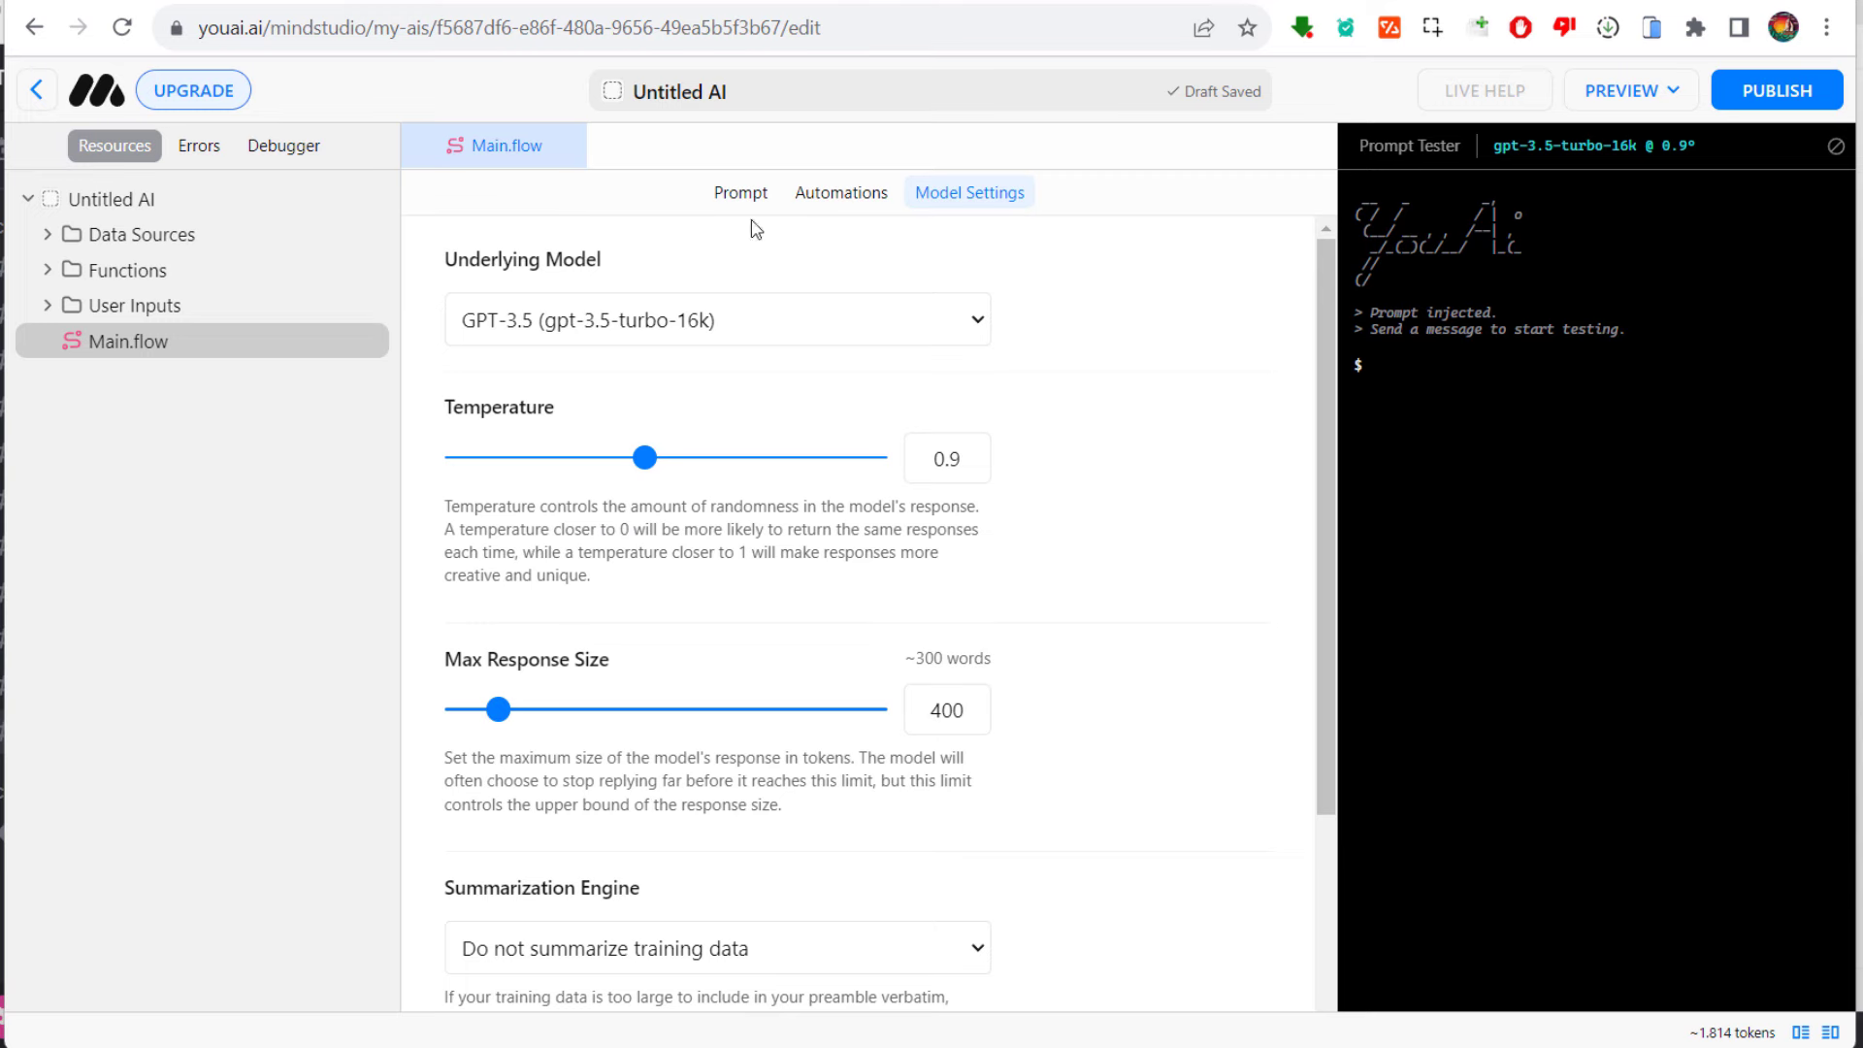
click(740, 192)
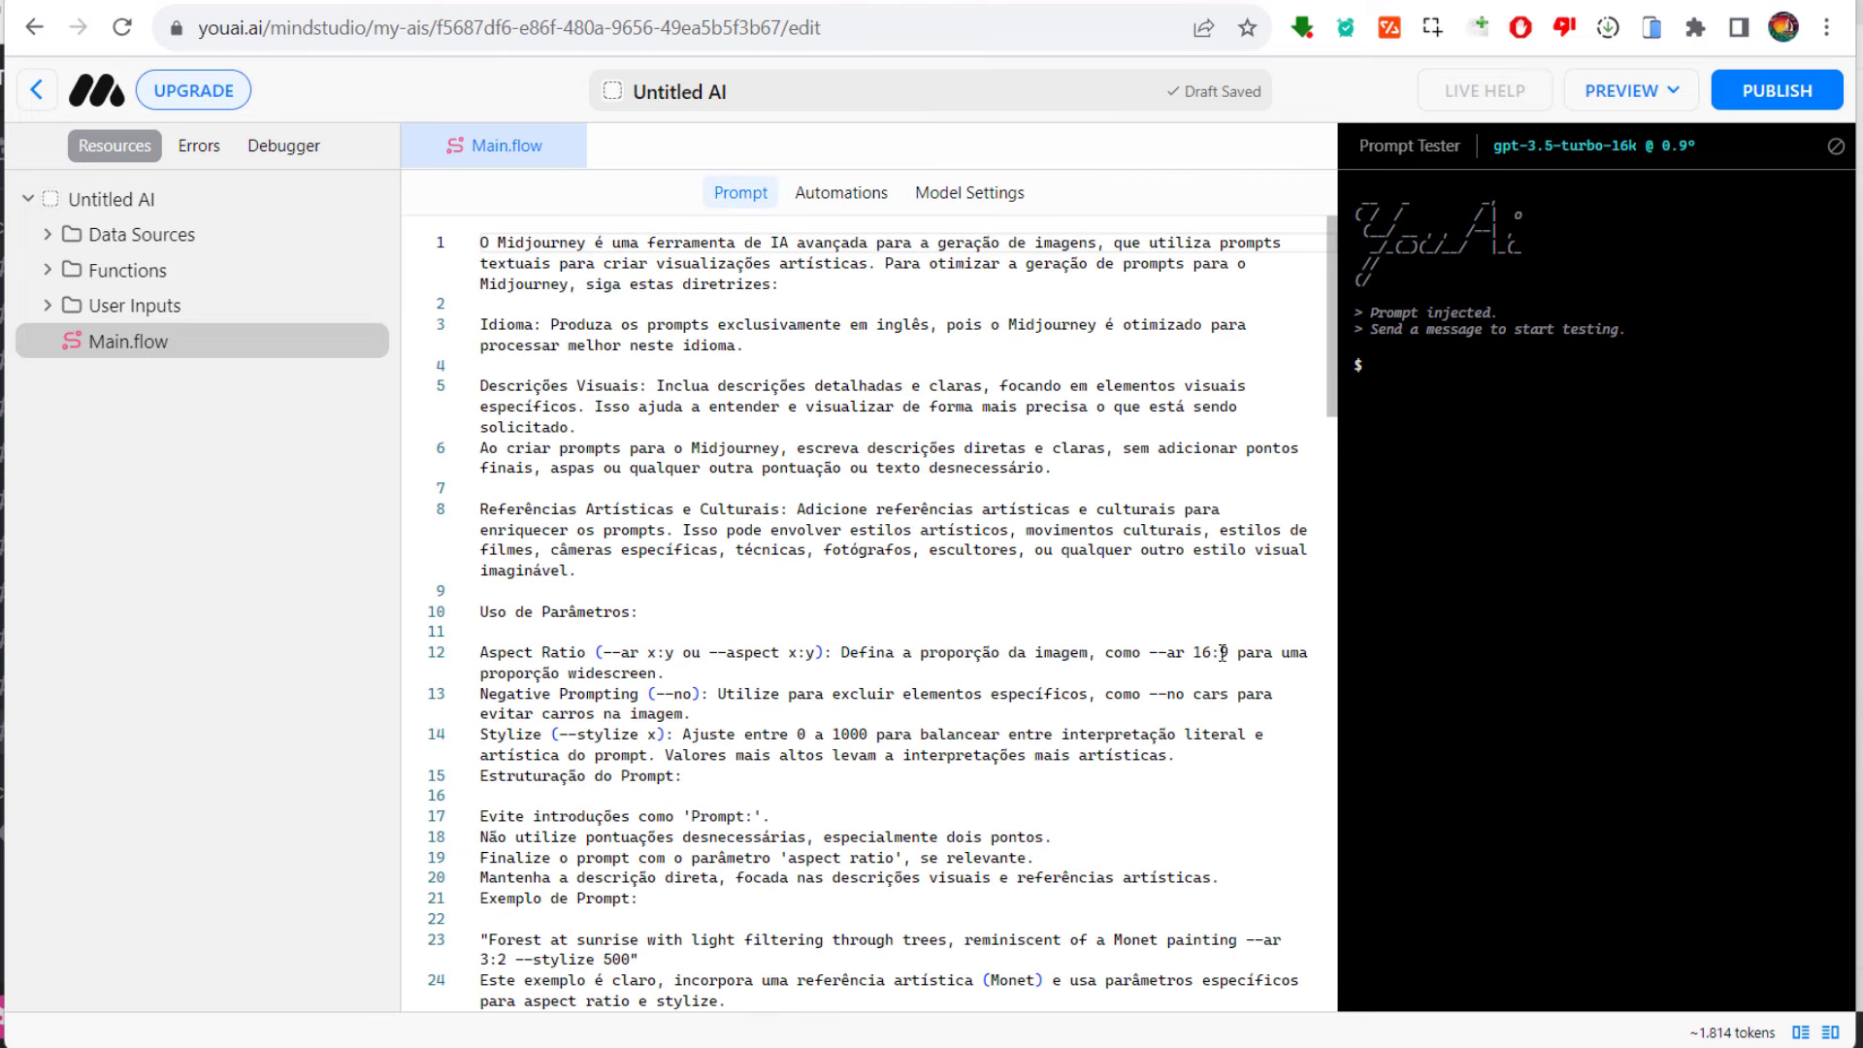
Step: Raise the max response size in the Main.flow model settings to 2157 tokens
click(975, 199)
mouse_move(644, 458)
mouse_down()
mouse_move(948, 479)
mouse_move(802, 452)
mouse_move(646, 468)
mouse_up()
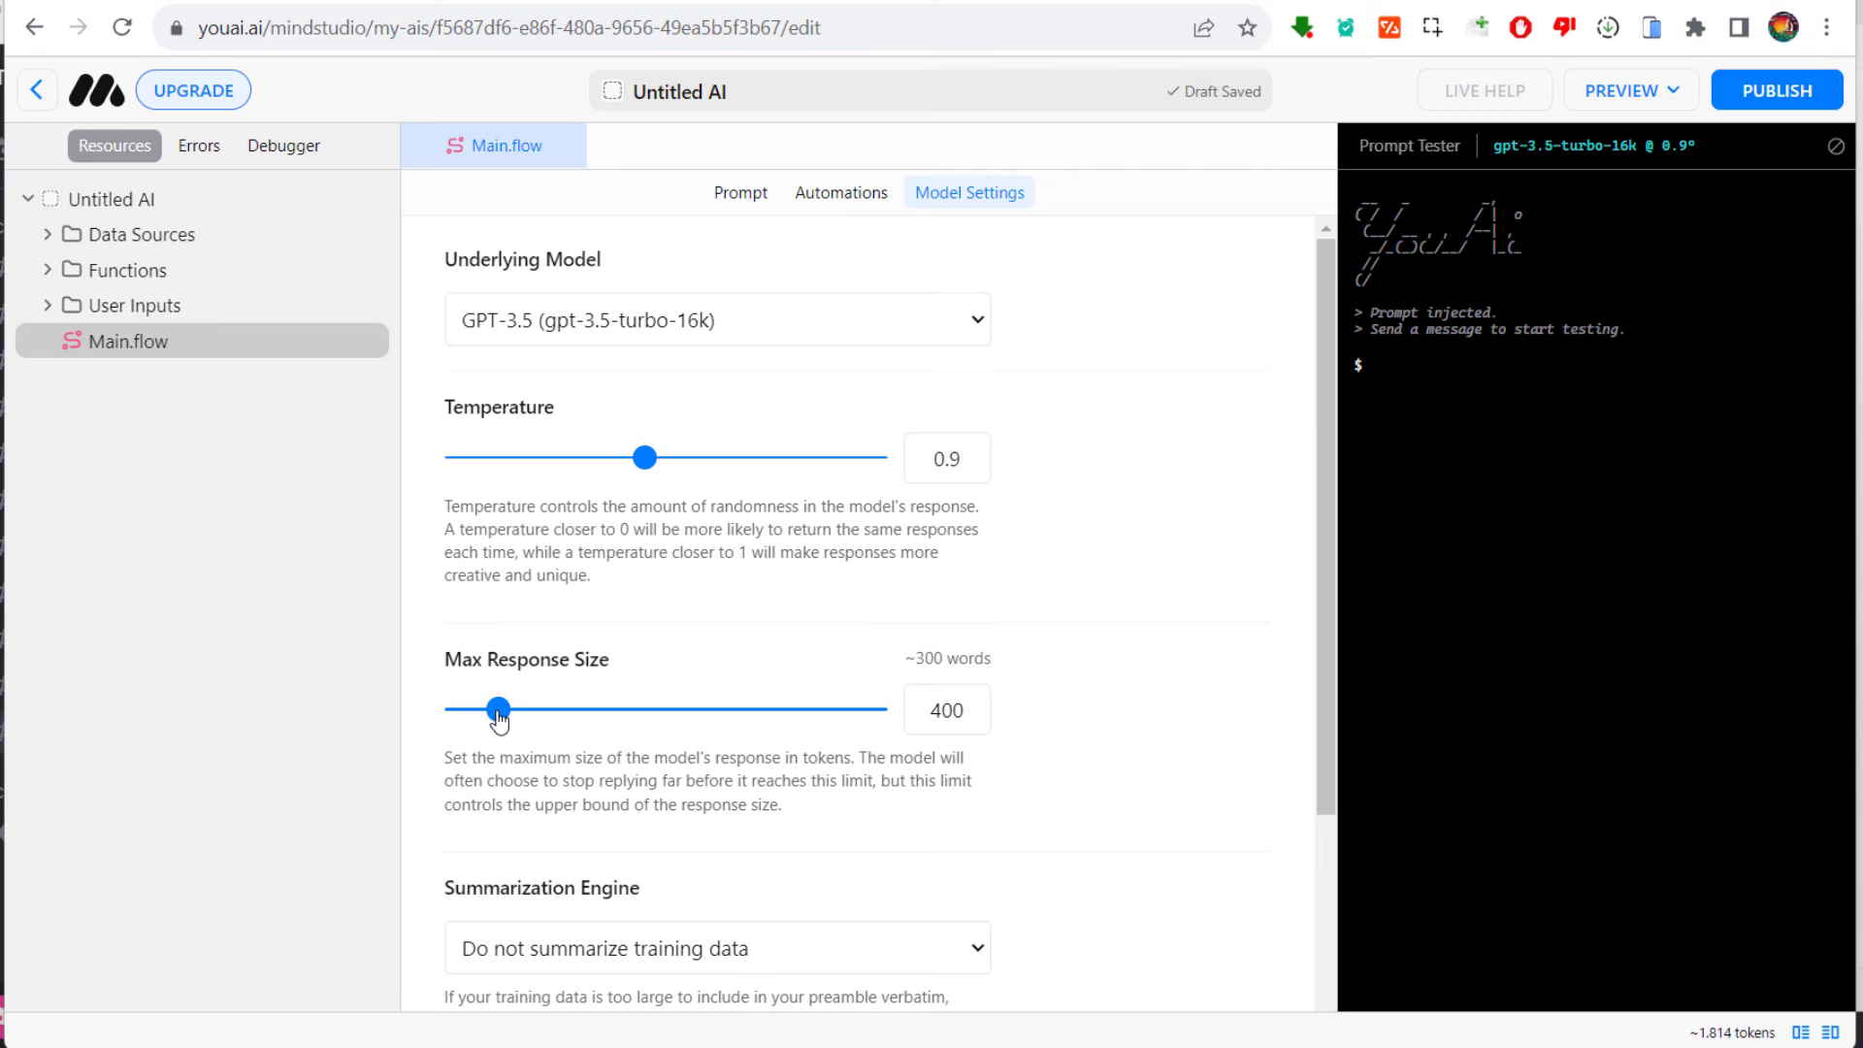
drag(498, 709, 721, 711)
drag(718, 716, 486, 691)
drag(478, 715, 689, 724)
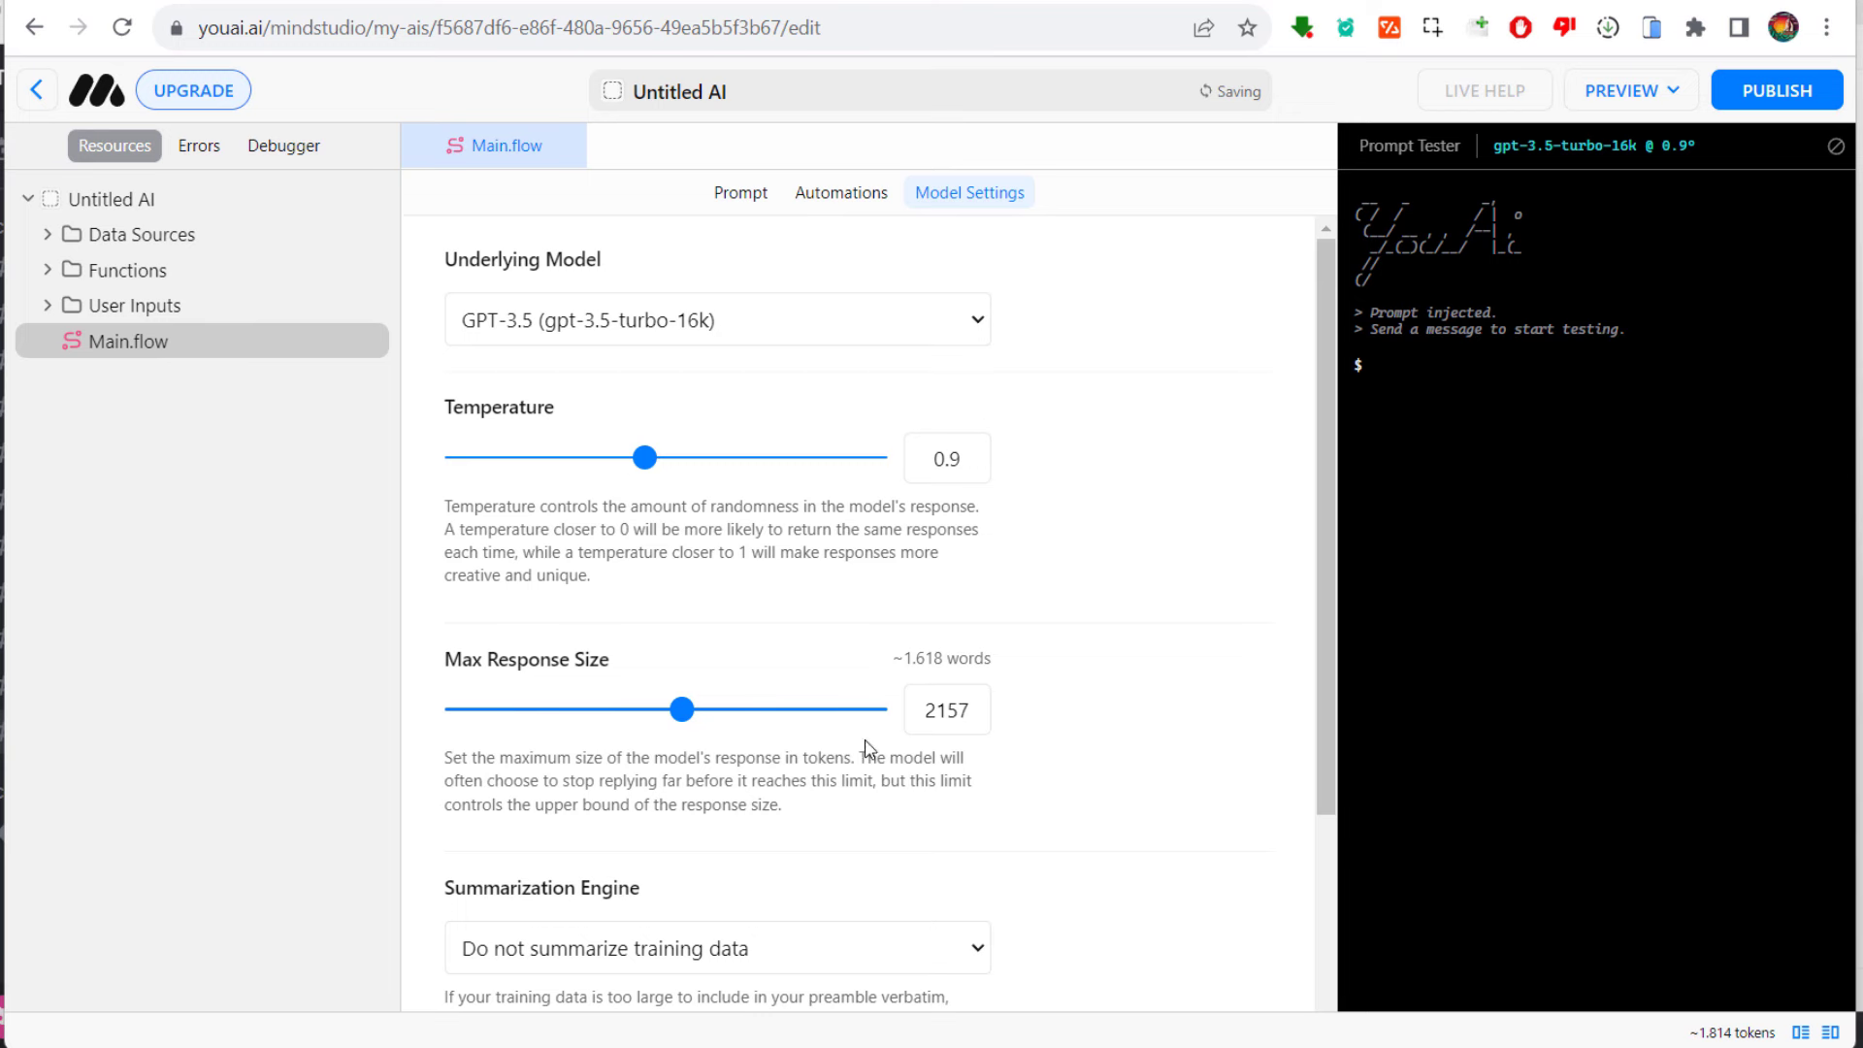
Step: Review the Summarization Engine and Token Overflow Strategy options, keeping "Do not summarize training data" and "Automatically prune messages"
scroll(804, 641, down, 3)
click(805, 629)
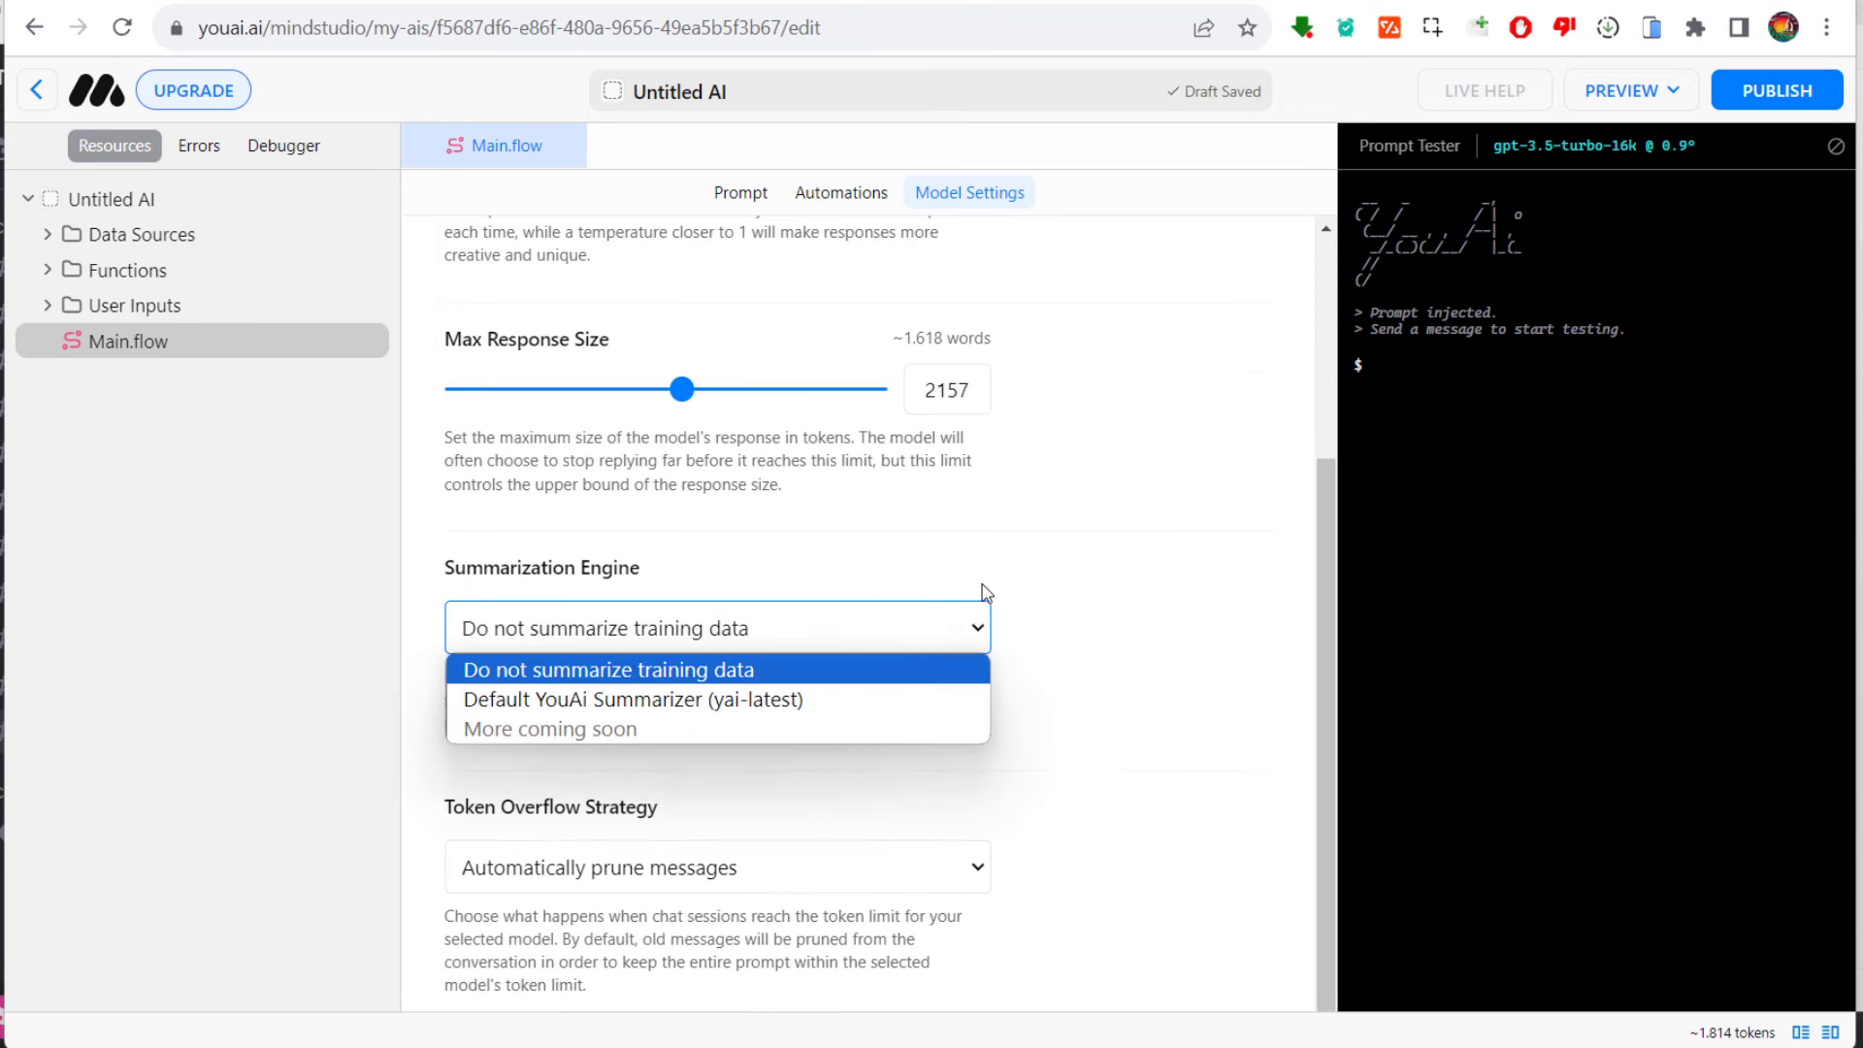
click(647, 676)
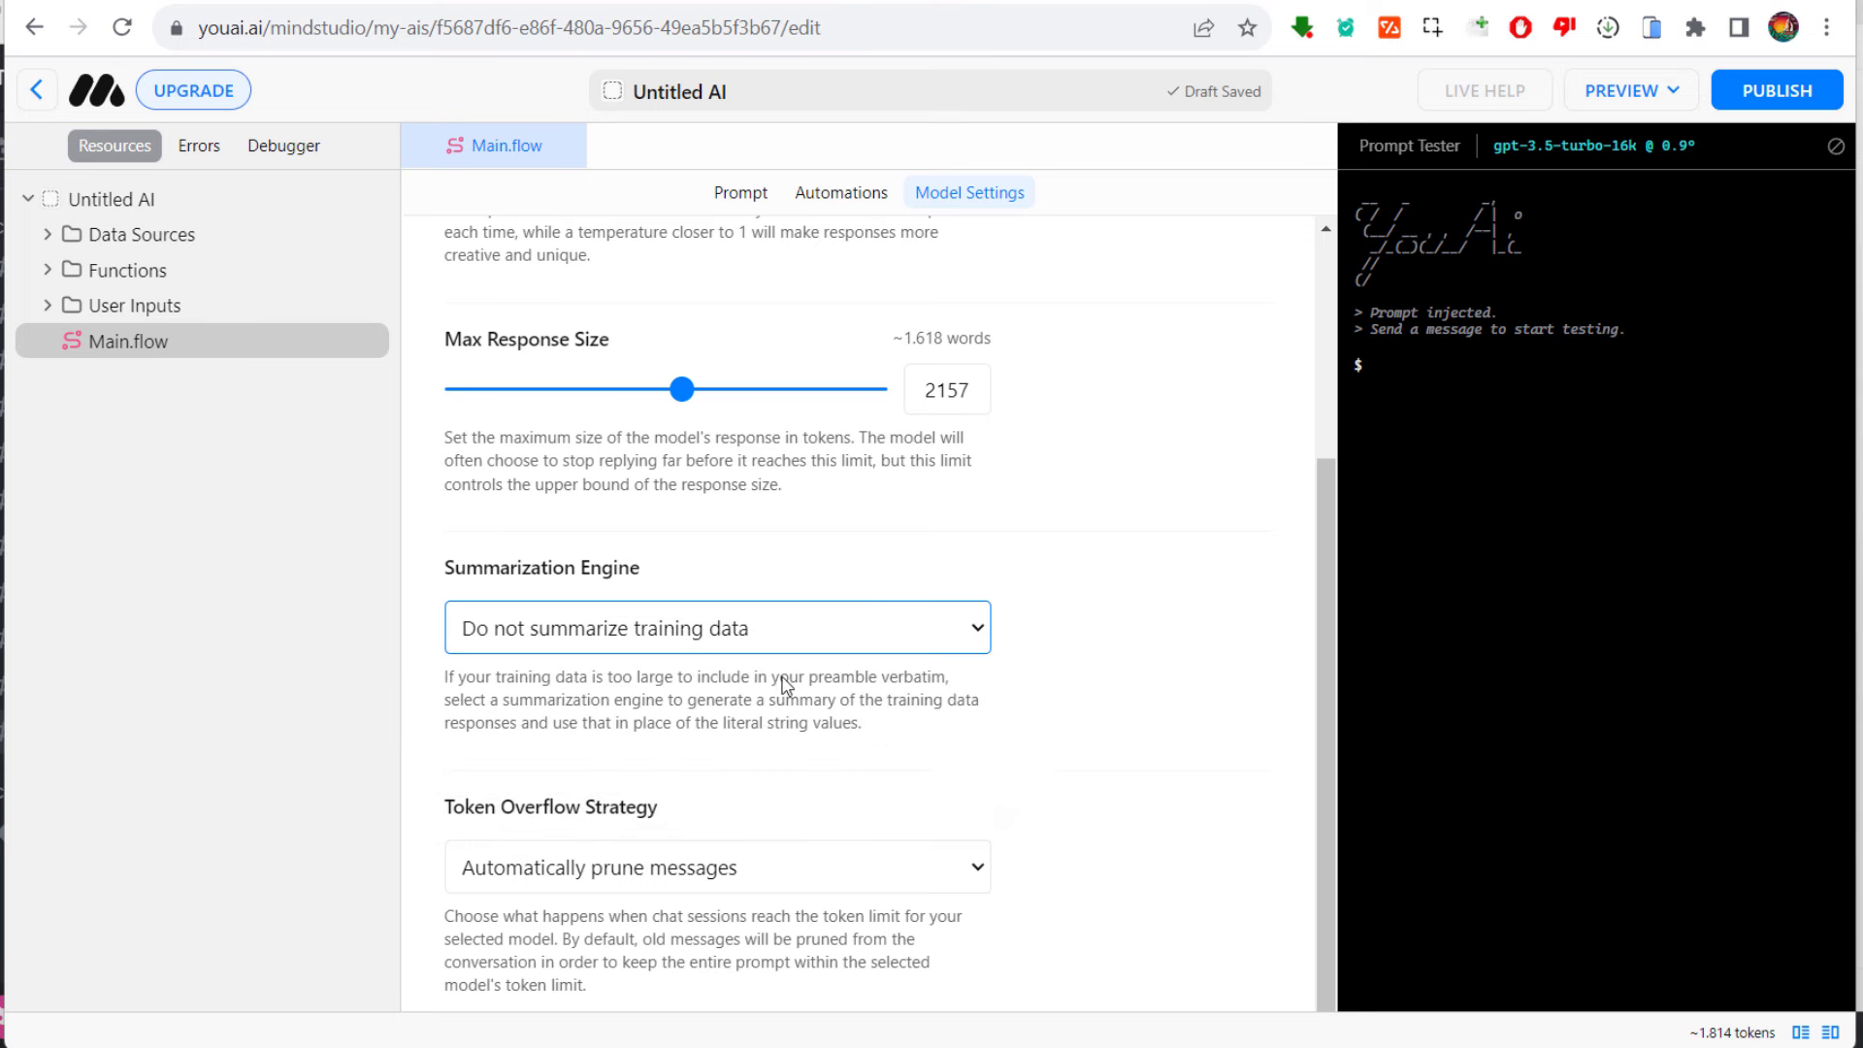
click(868, 859)
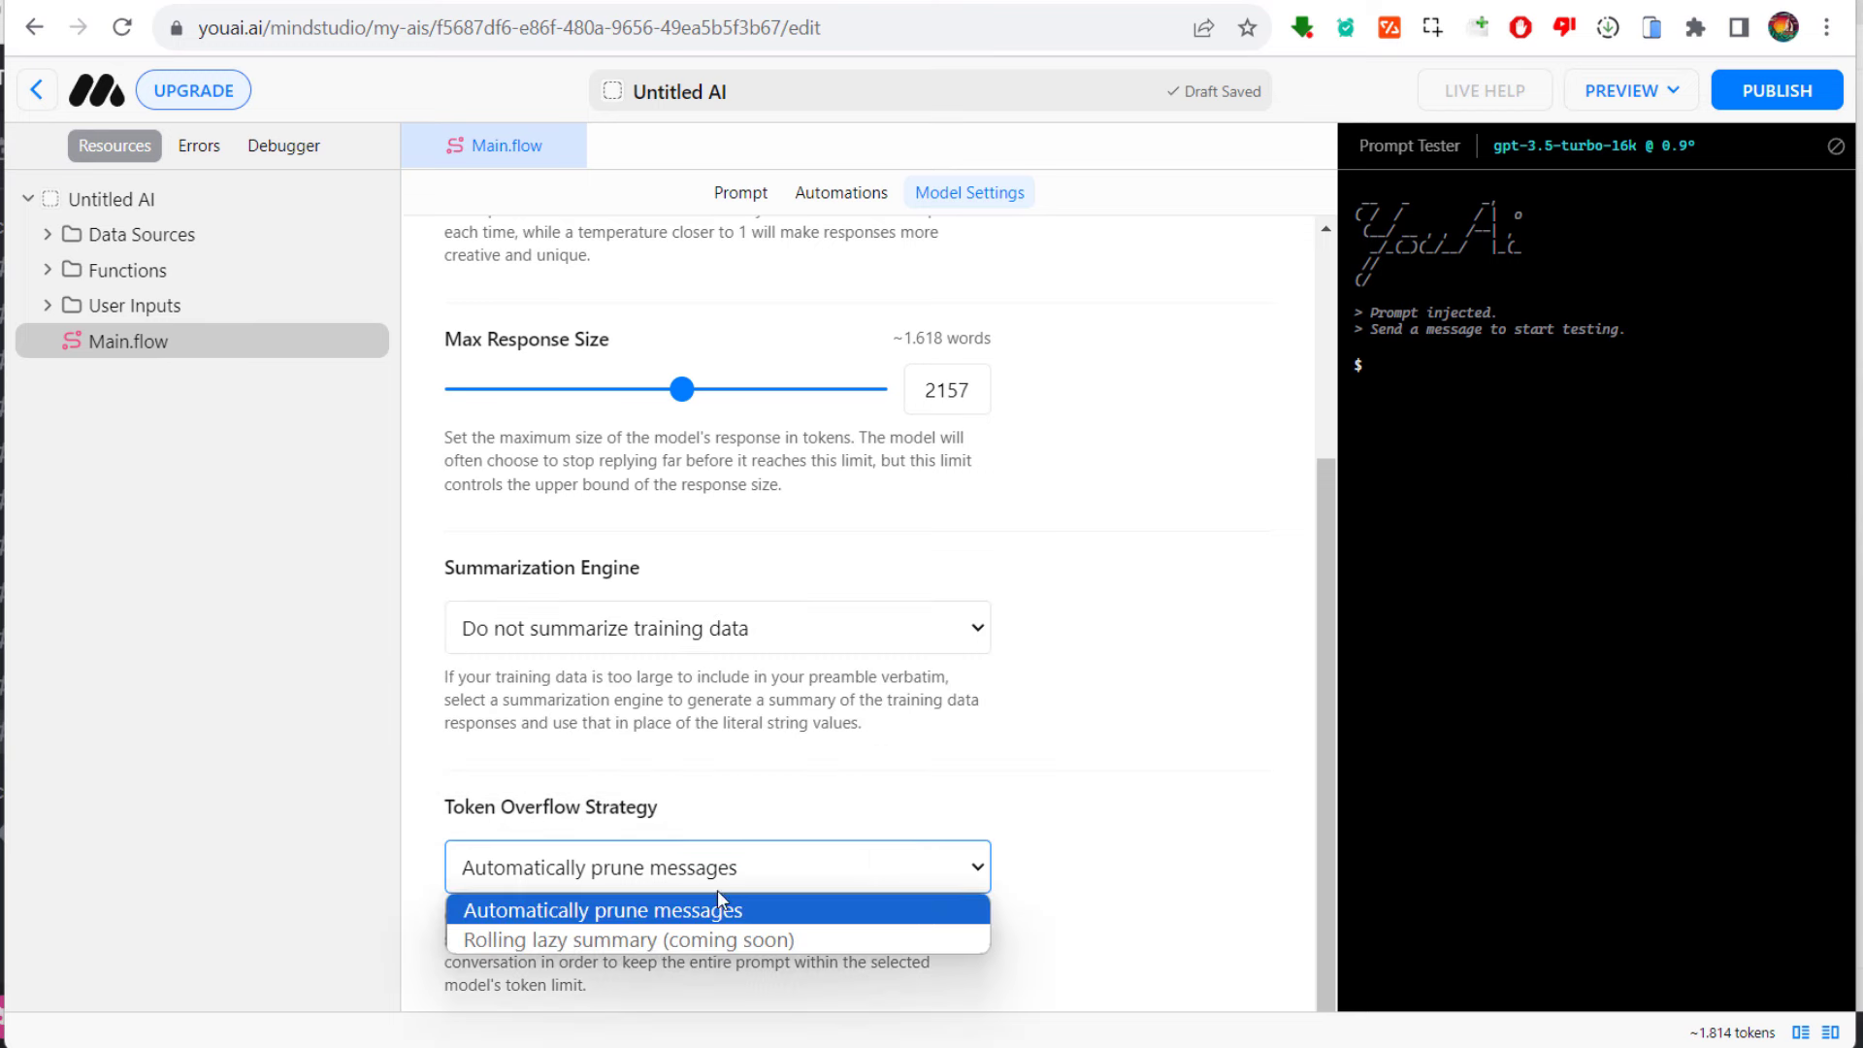
click(1079, 775)
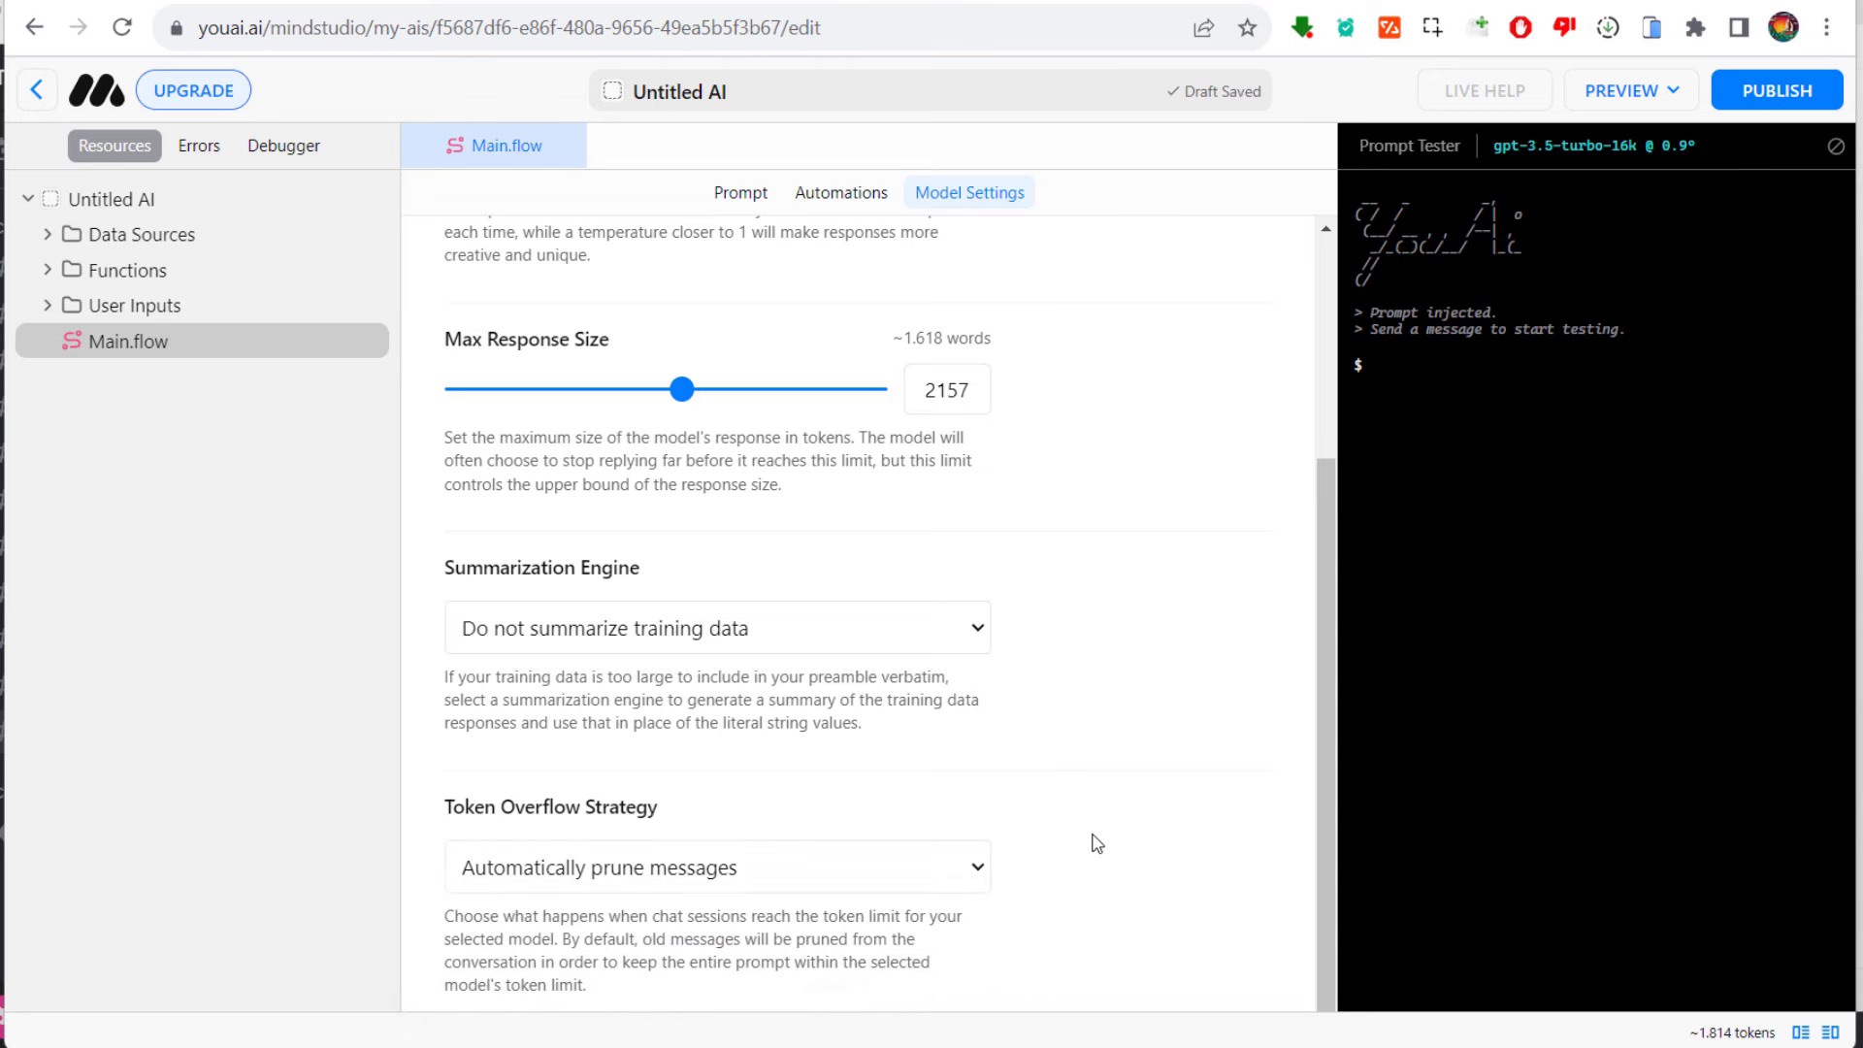
scroll(971, 582, up, 3)
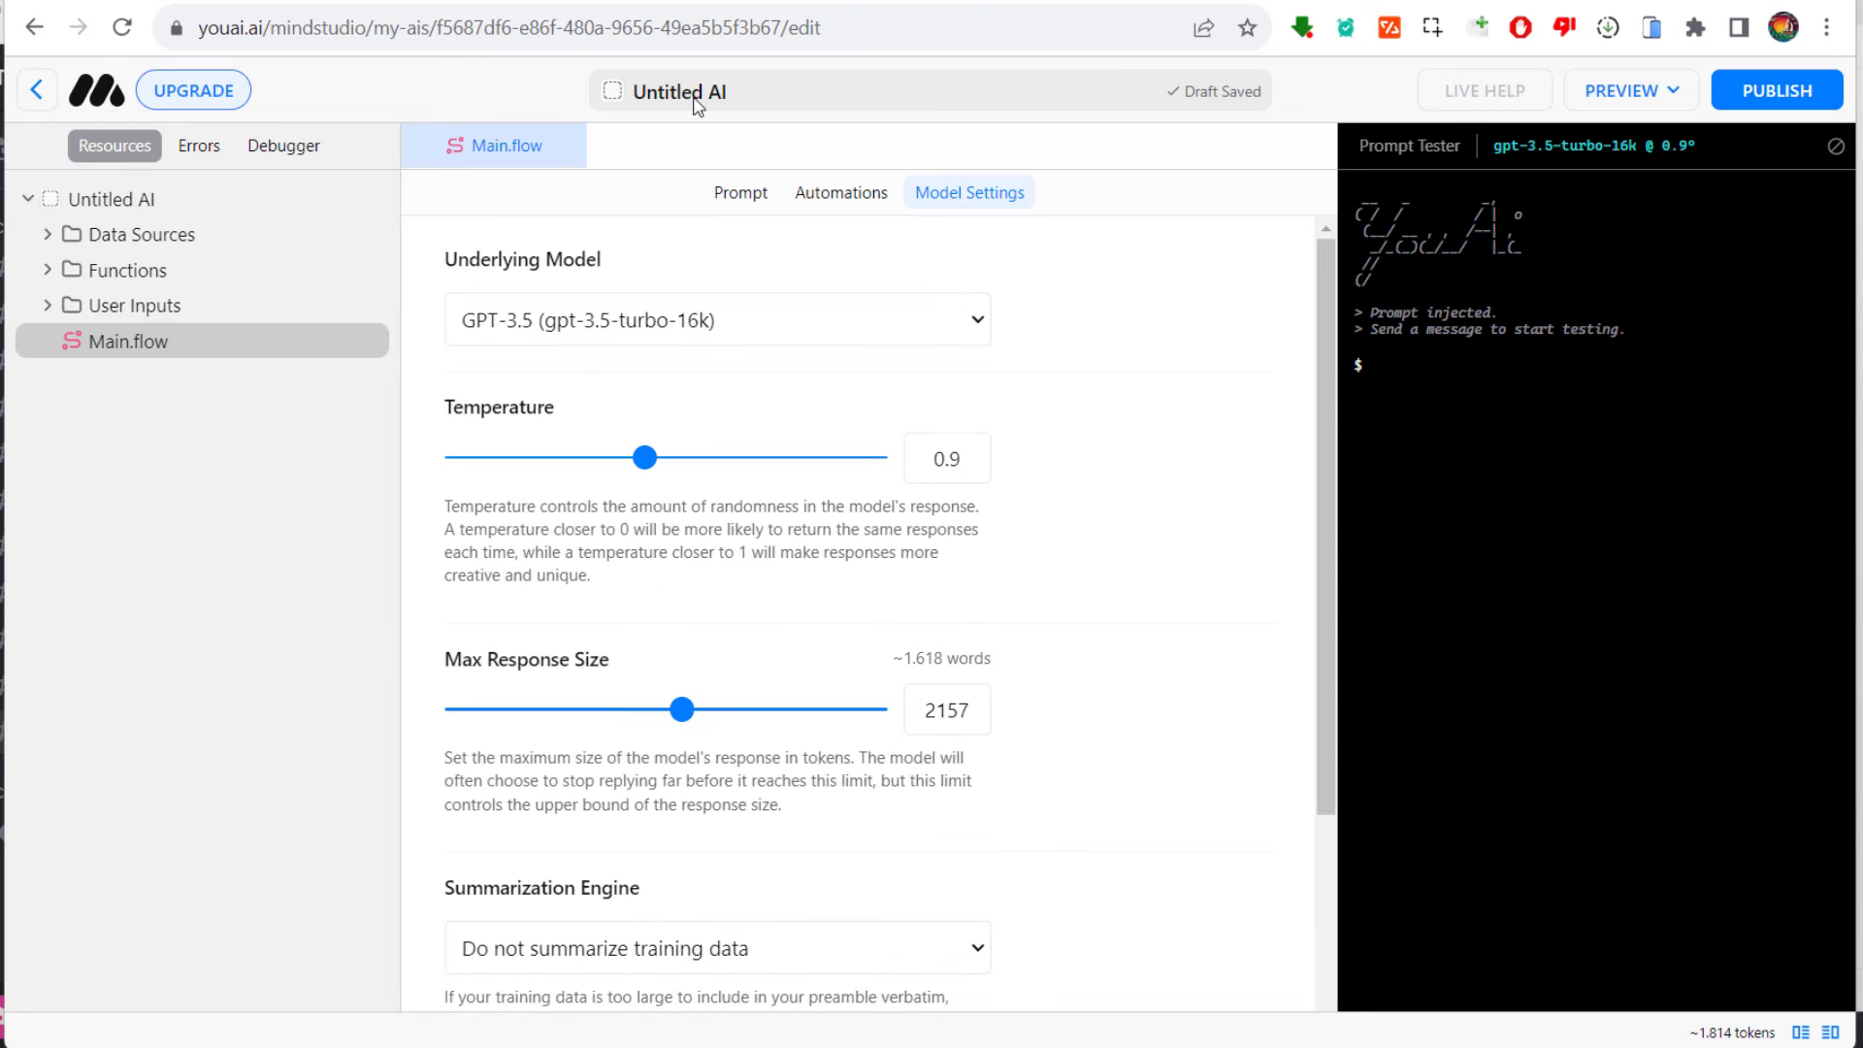
Step: Rename the untitled AI as "Midjourney prompts" and enter "Descrição do GPT" as its short description
click(695, 102)
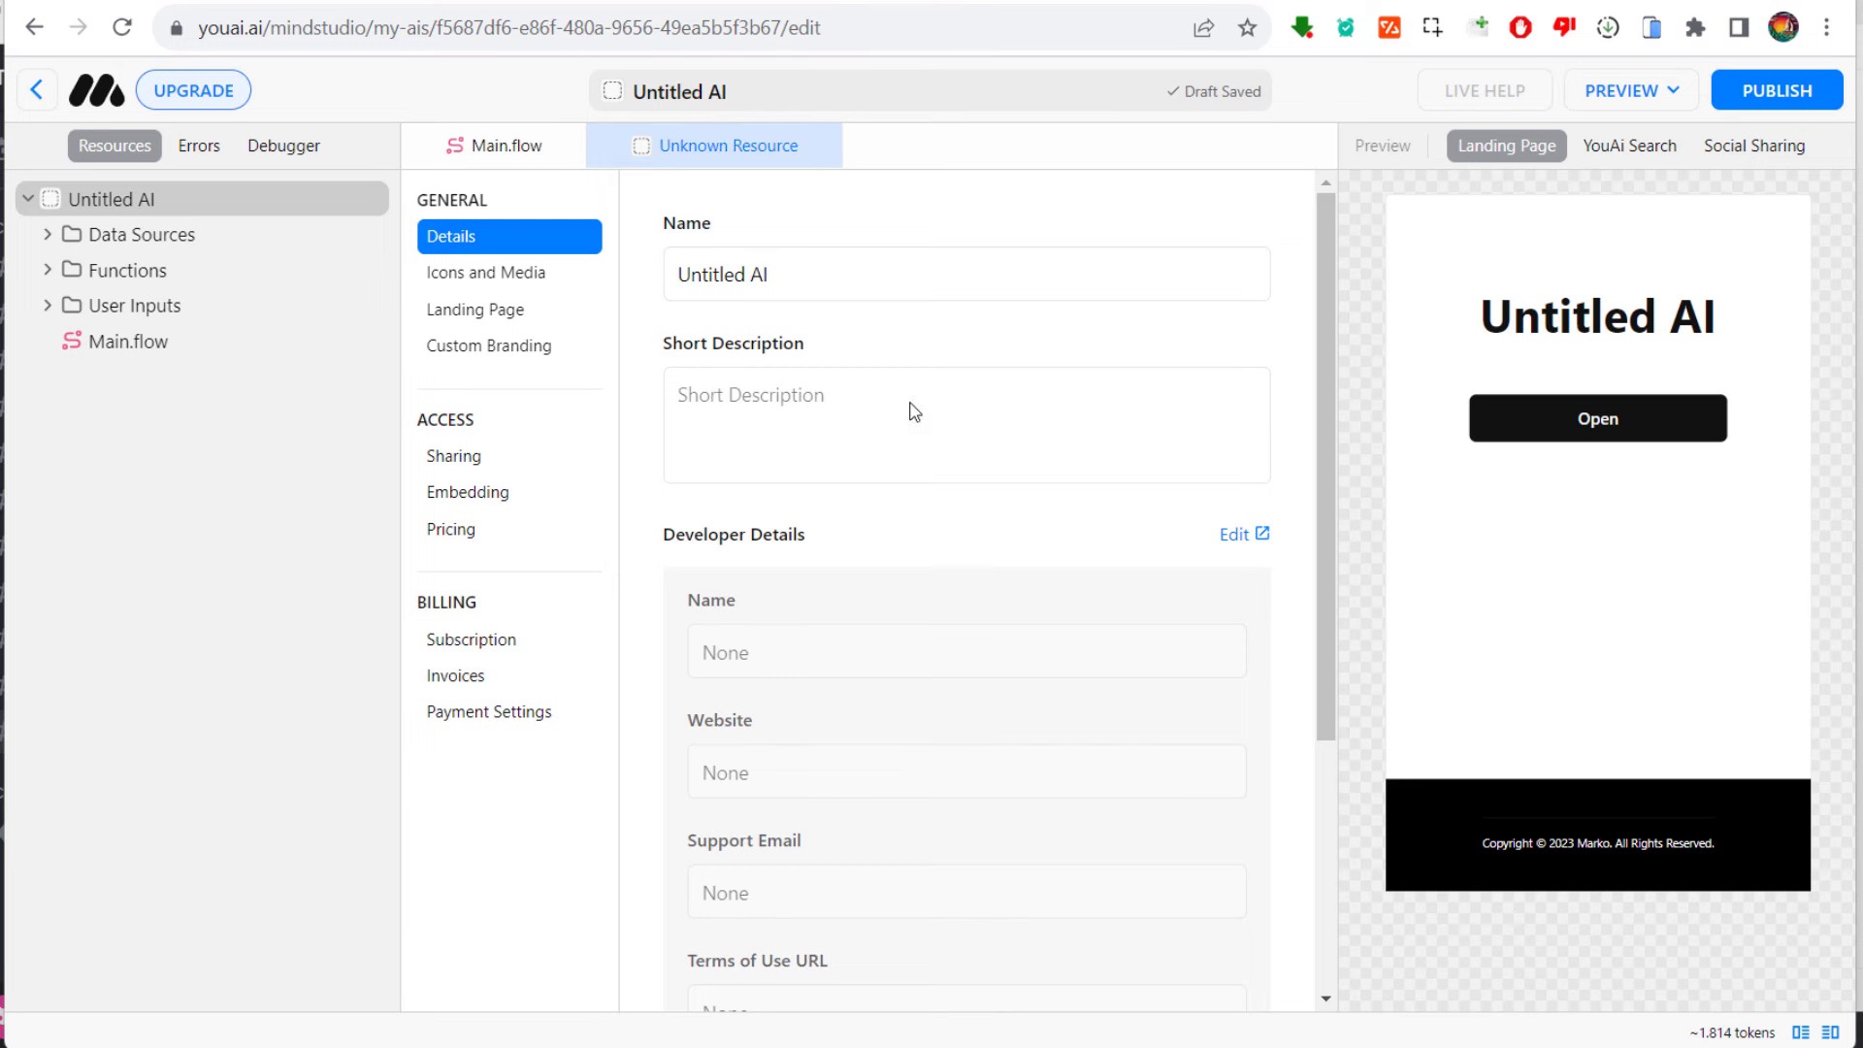
click(815, 287)
drag(815, 286, 424, 257)
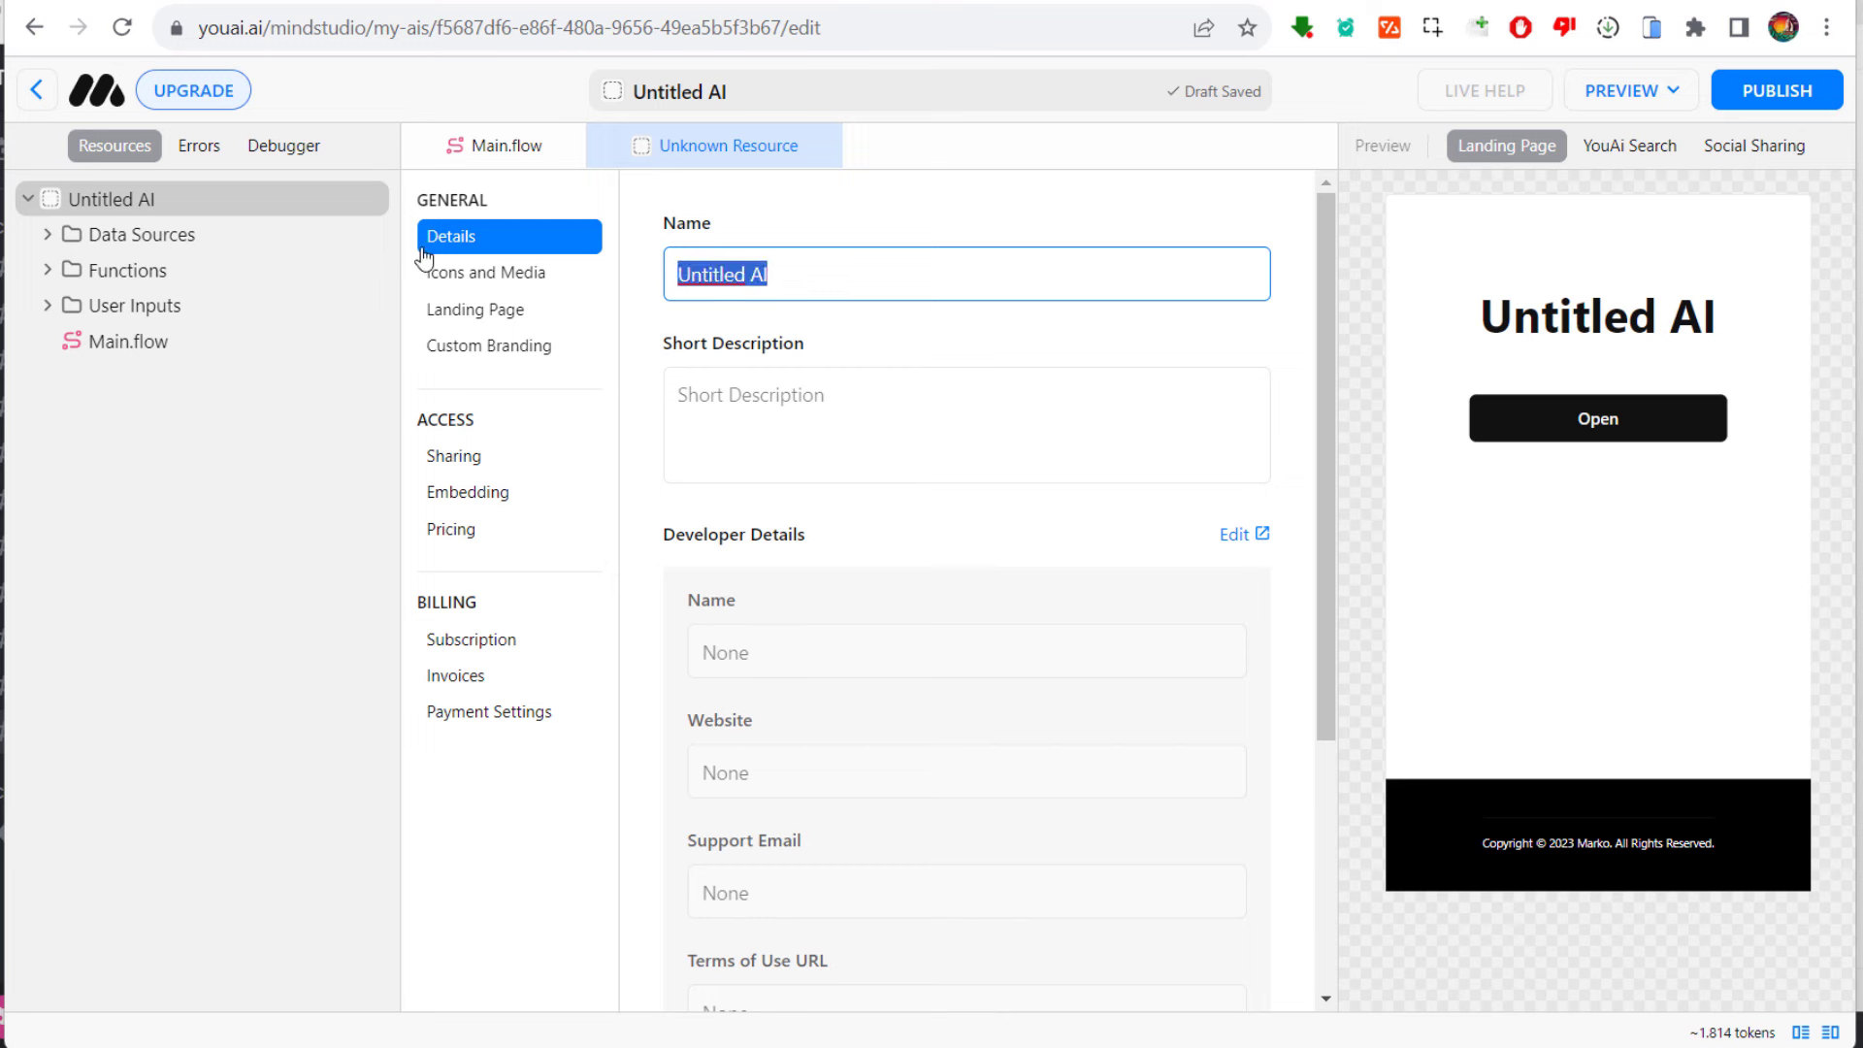
text(Midjourney prompts)
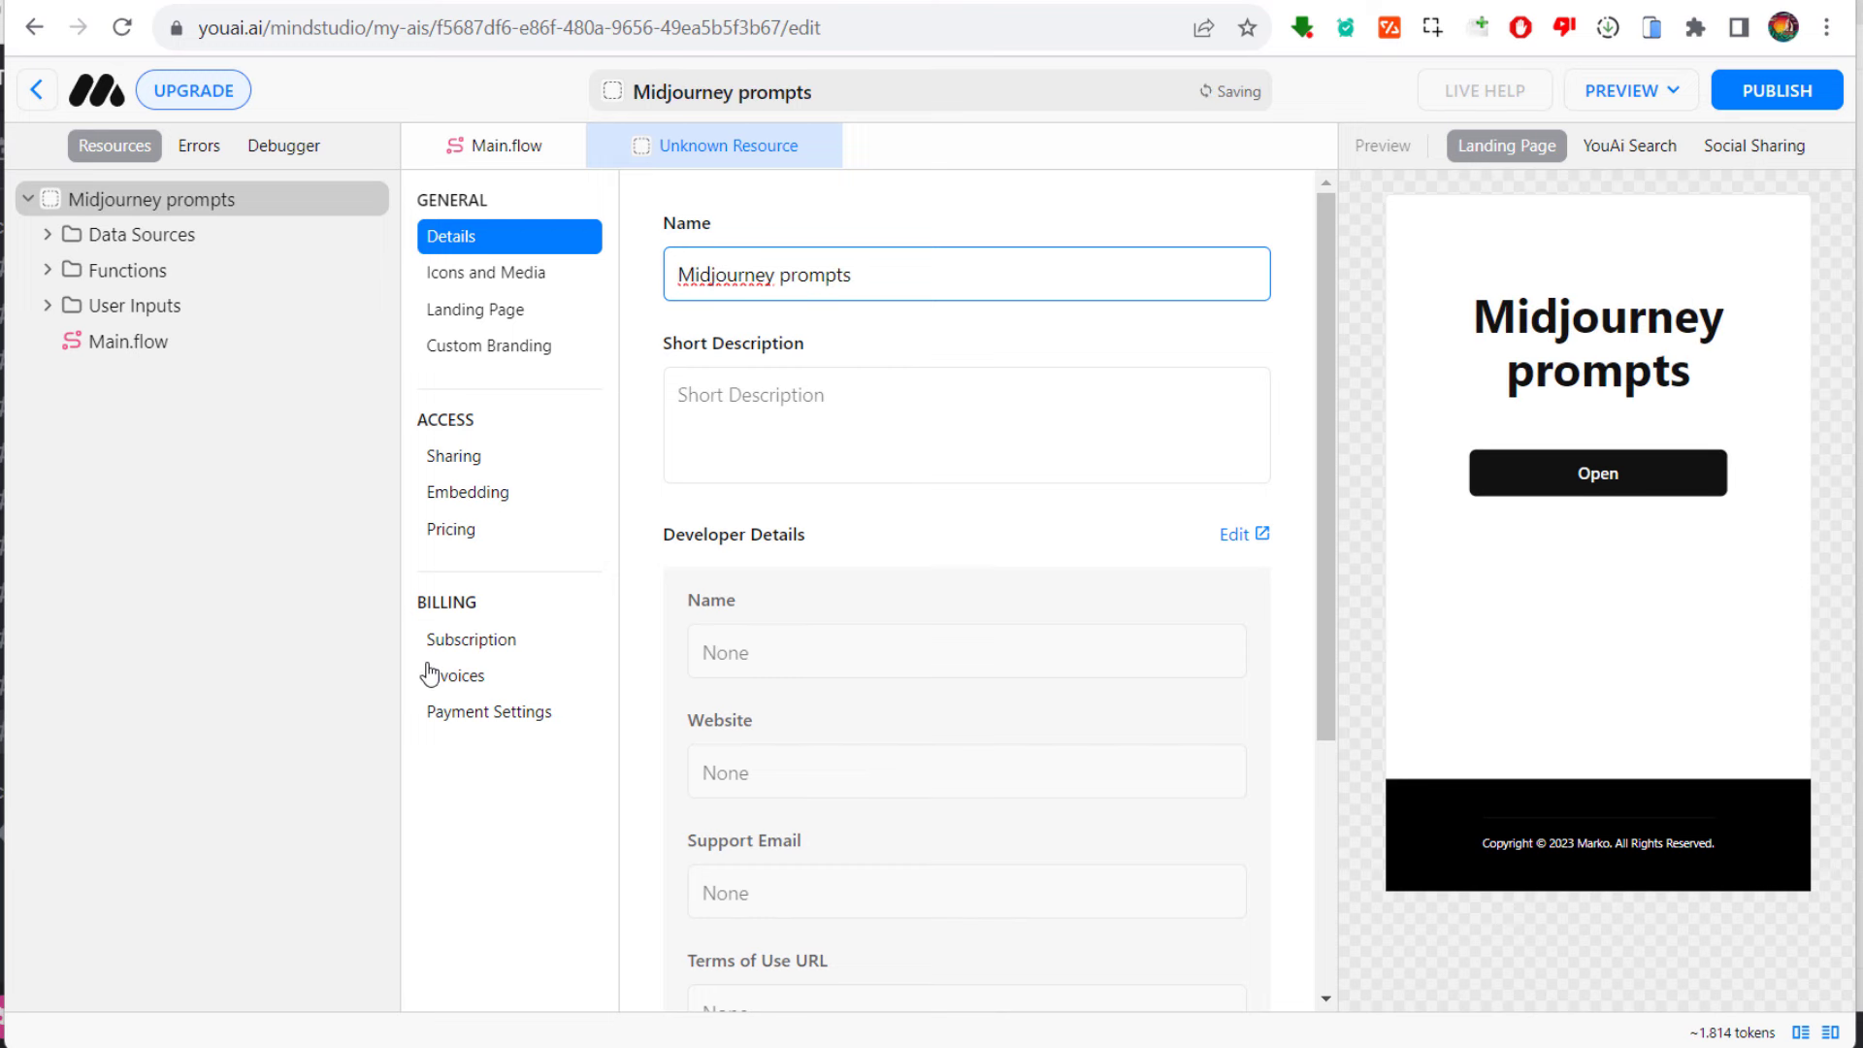
click(853, 411)
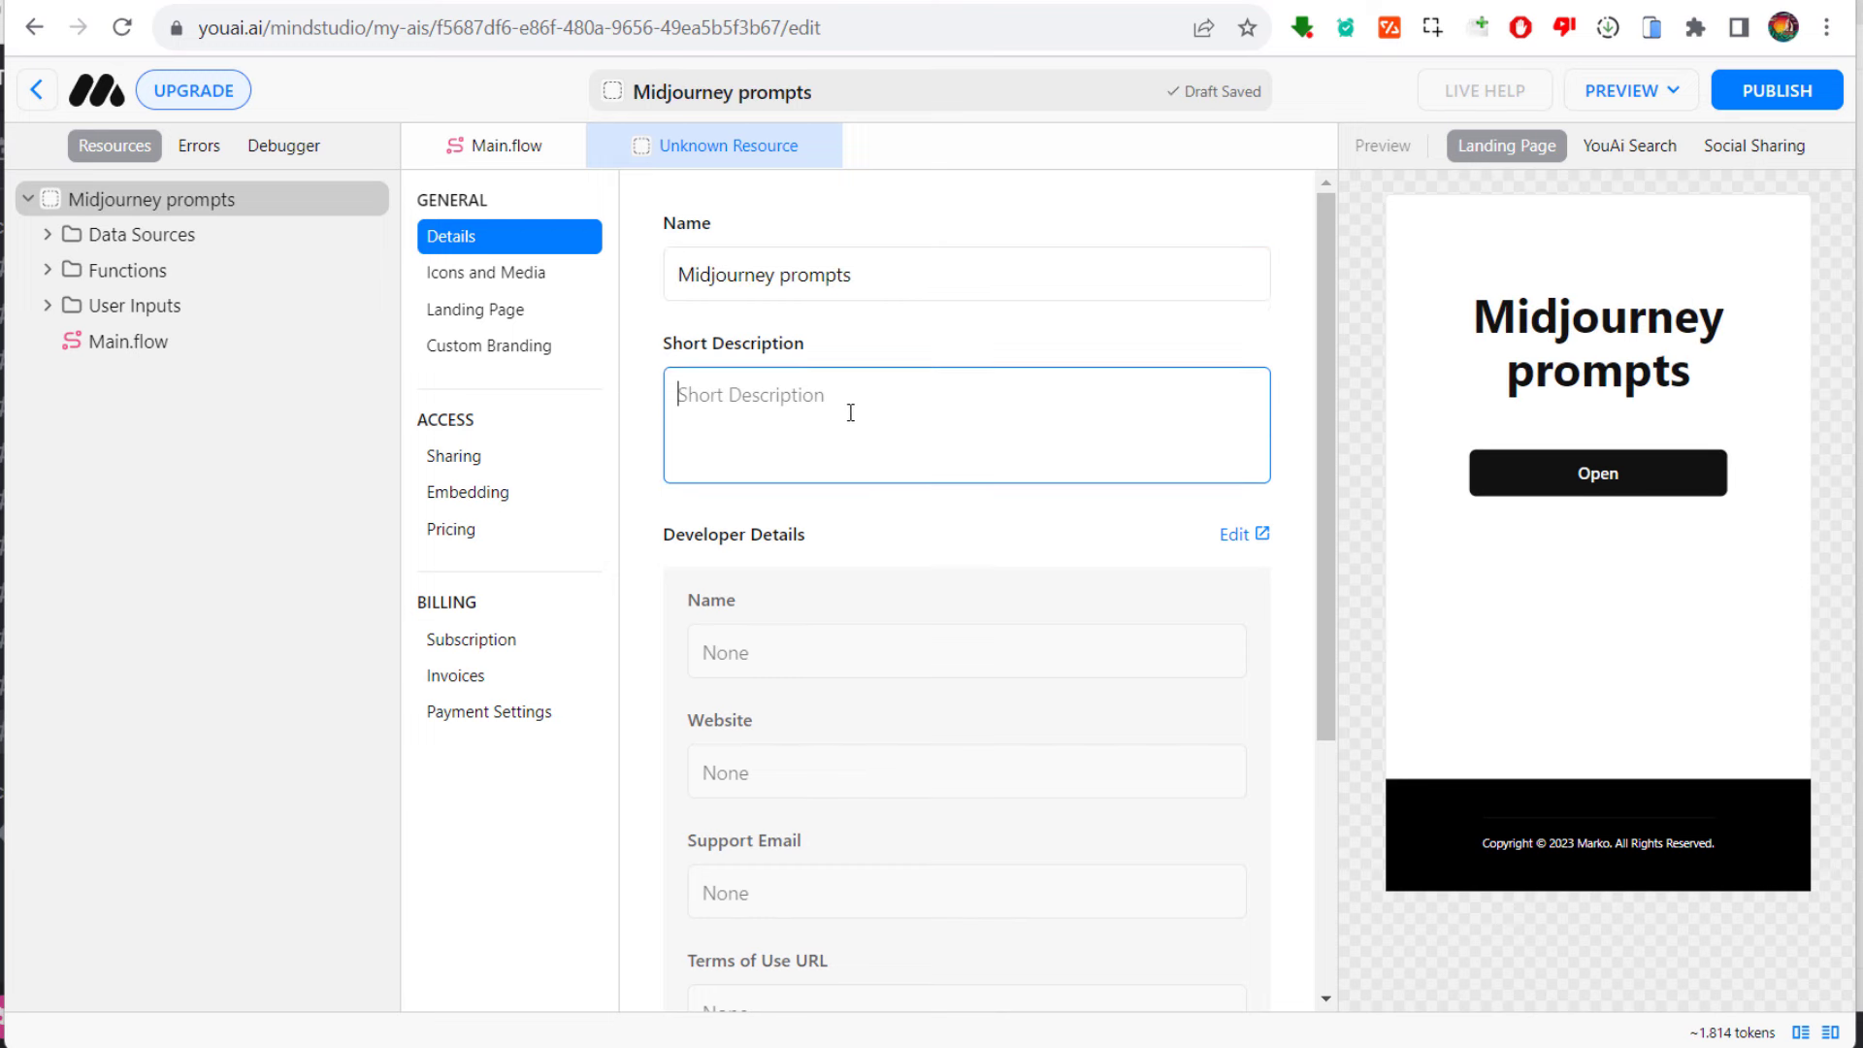
text(Descrição do GPT)
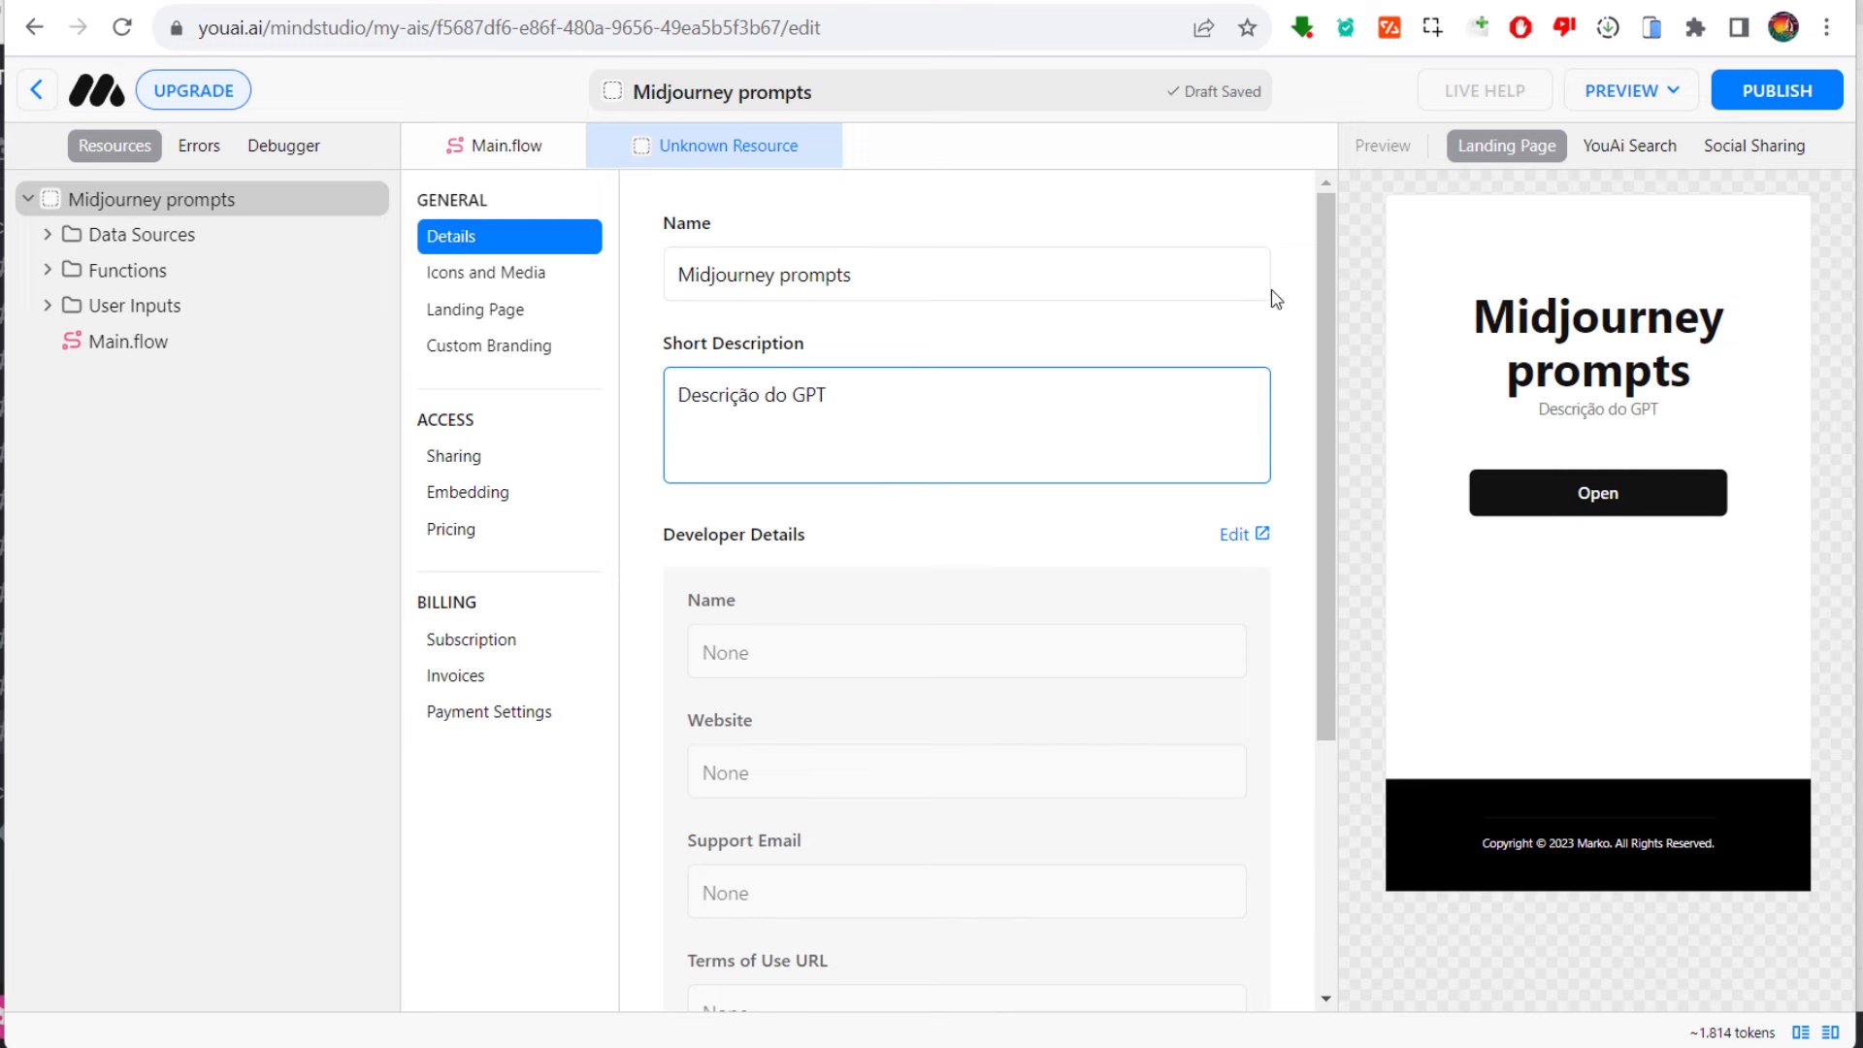
Step: Upload the sailboat image as the app icon and look over the social sharing image, preview gallery and preview video slots
click(490, 272)
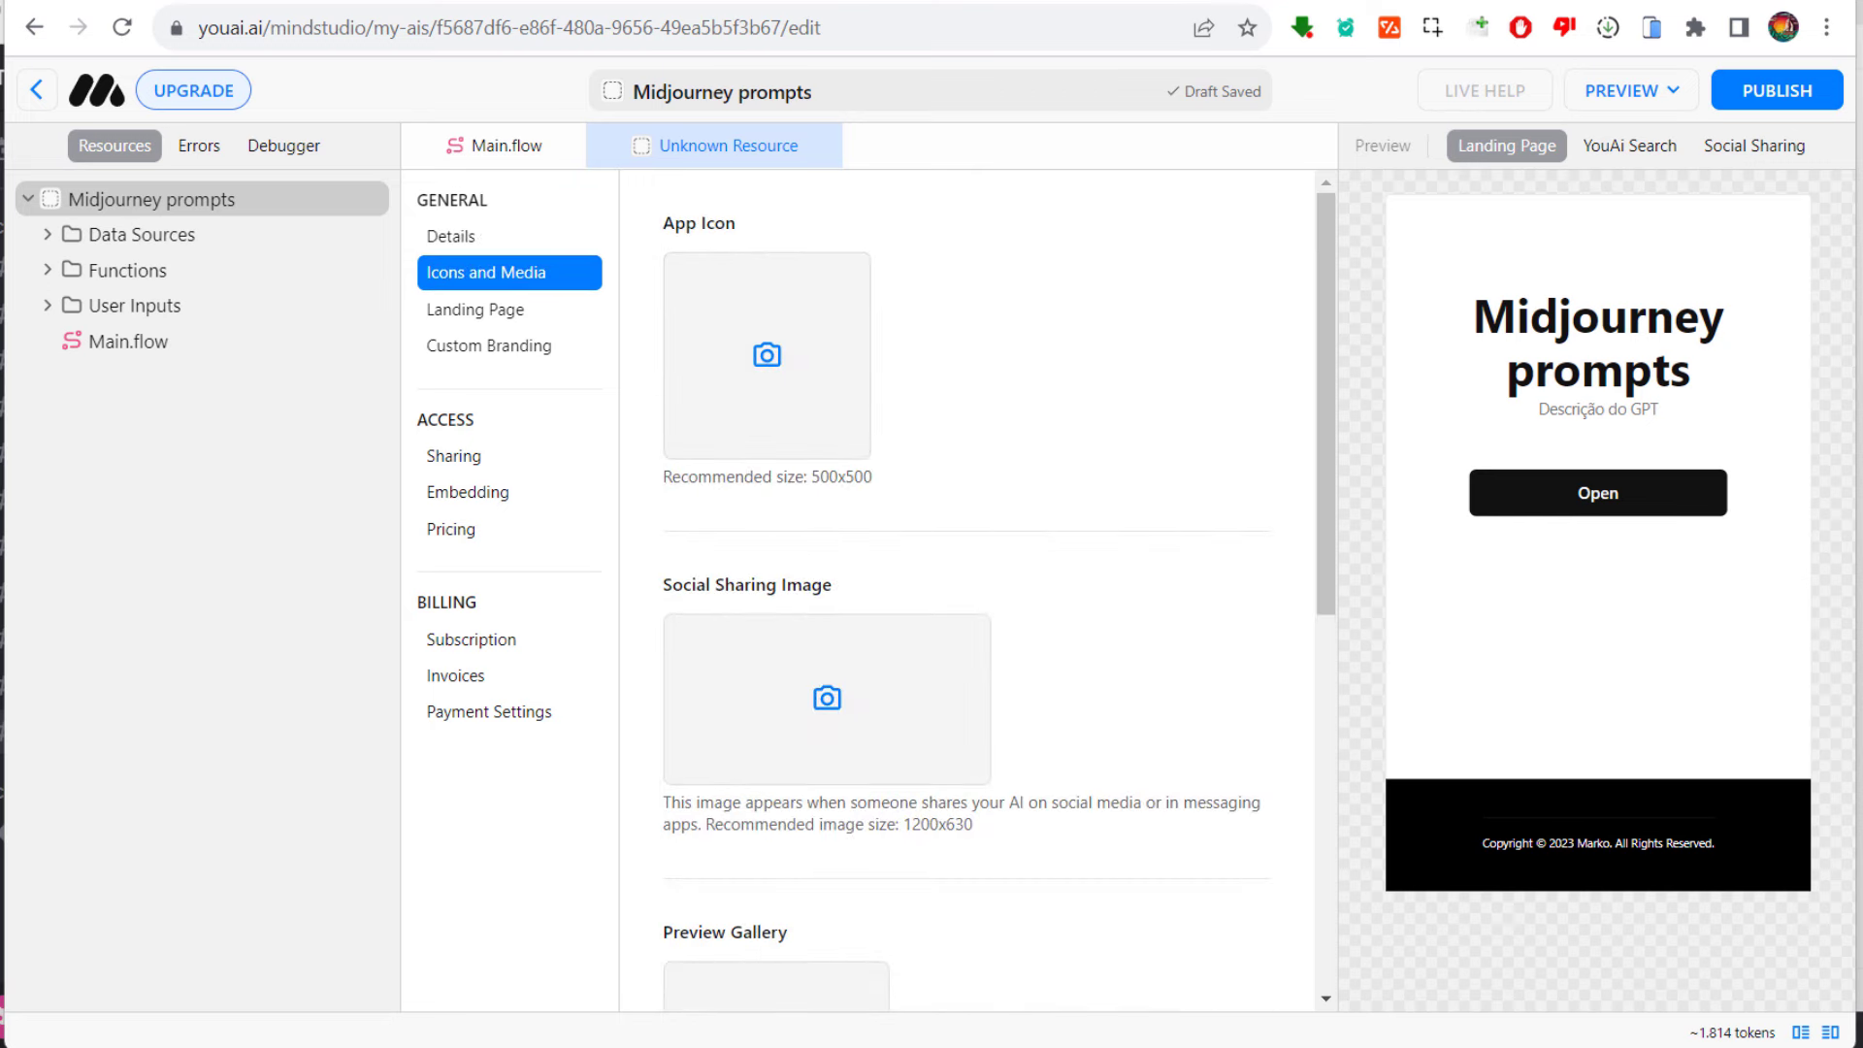
click(767, 356)
double_click(707, 195)
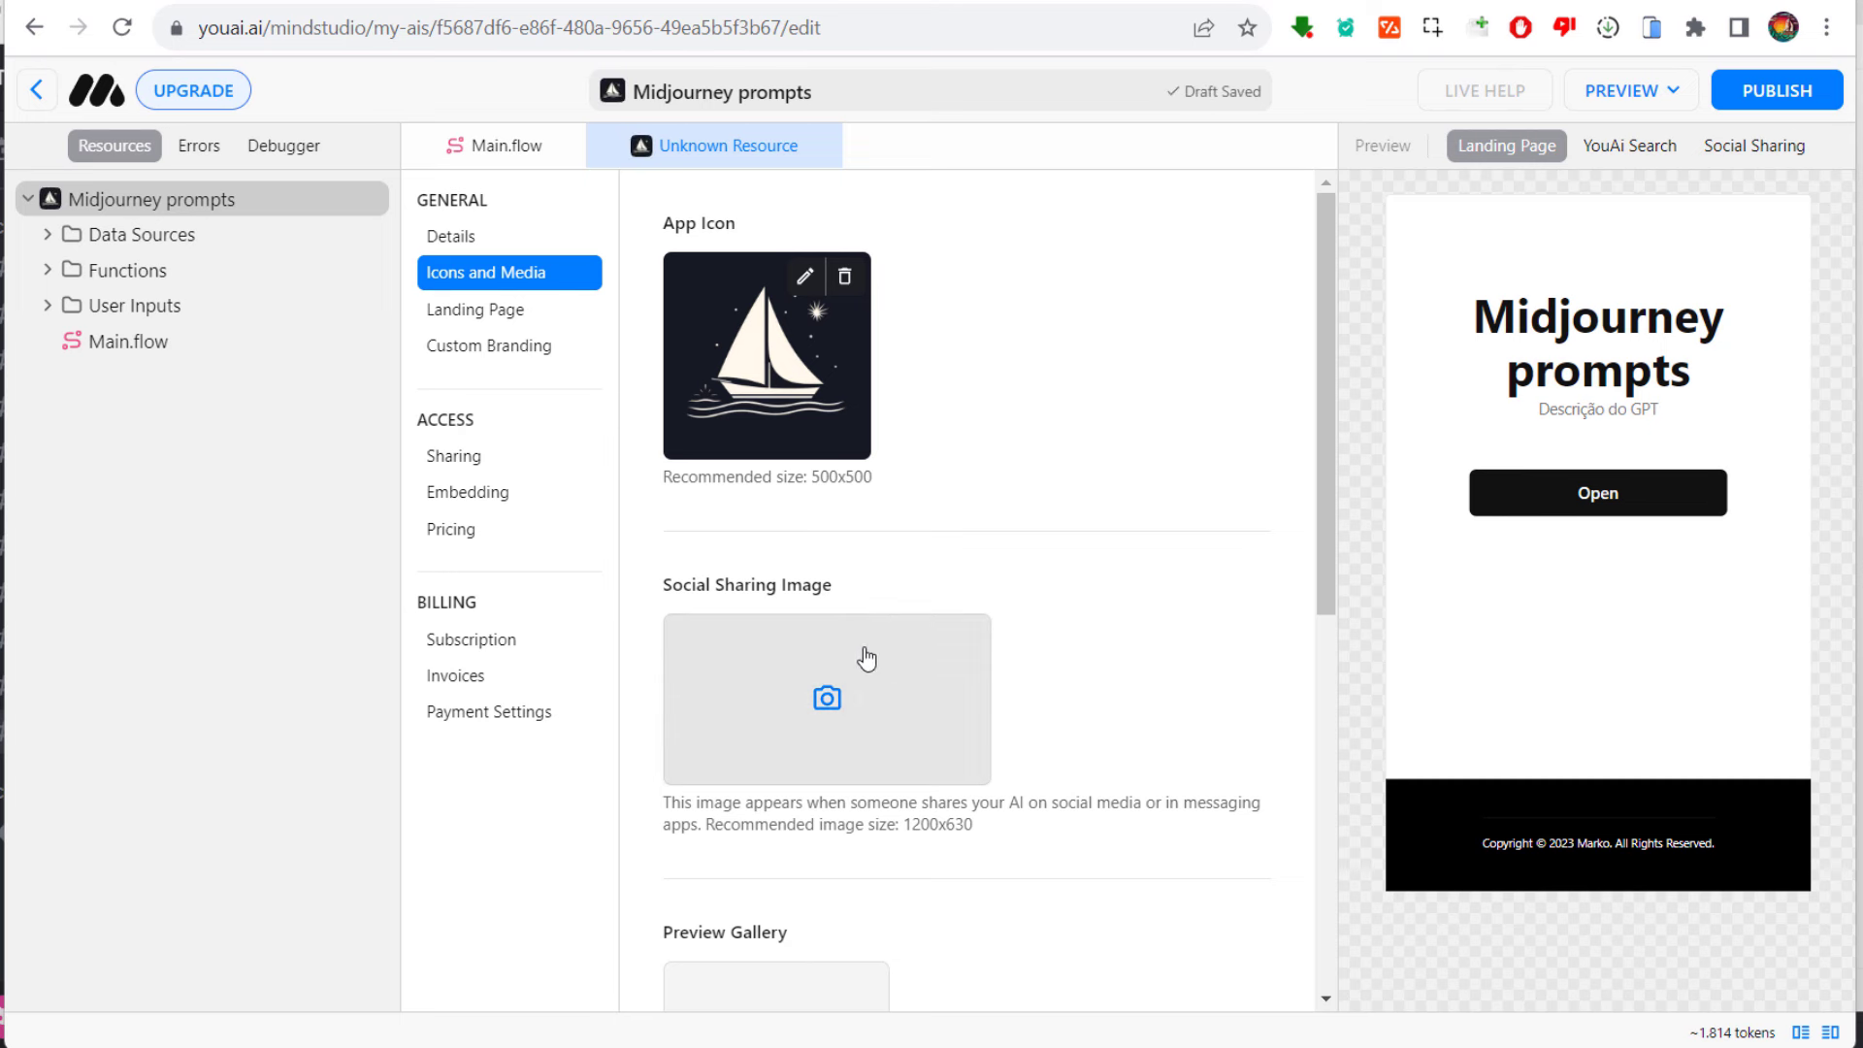
scroll(868, 678, down, 1)
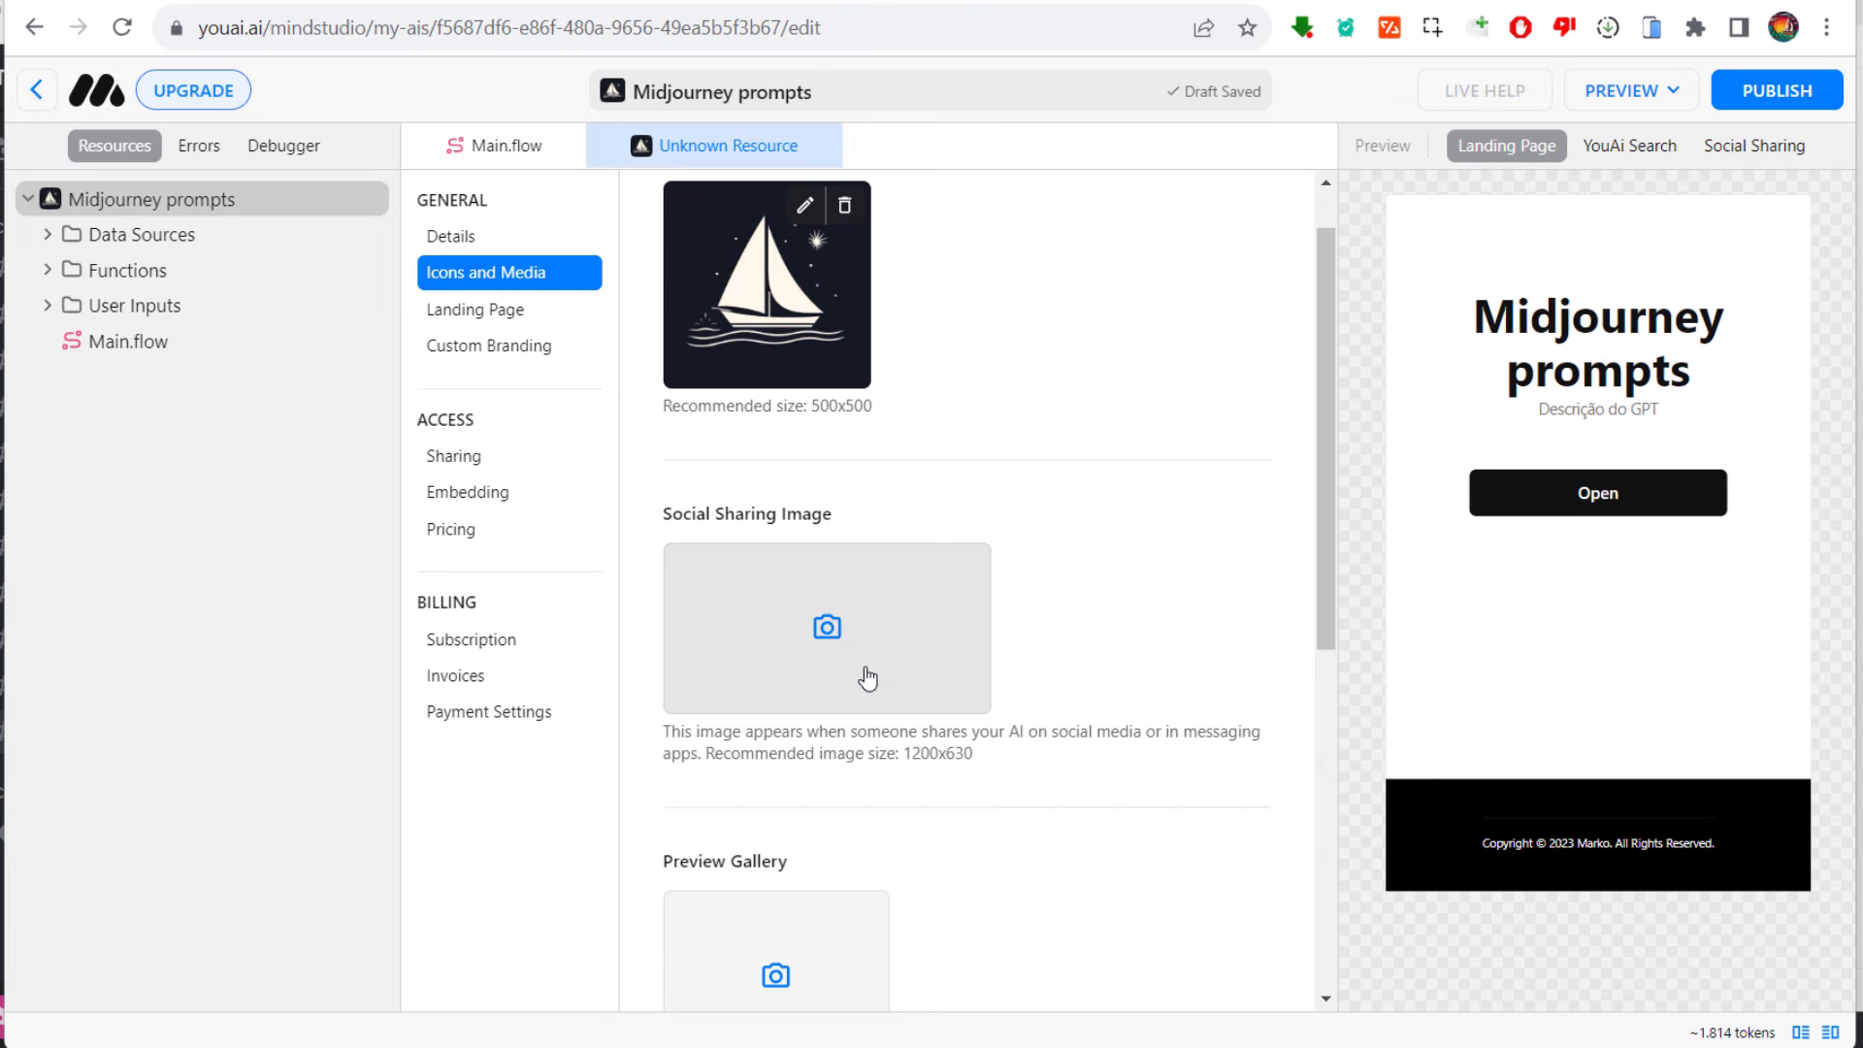
scroll(869, 645, down, 5)
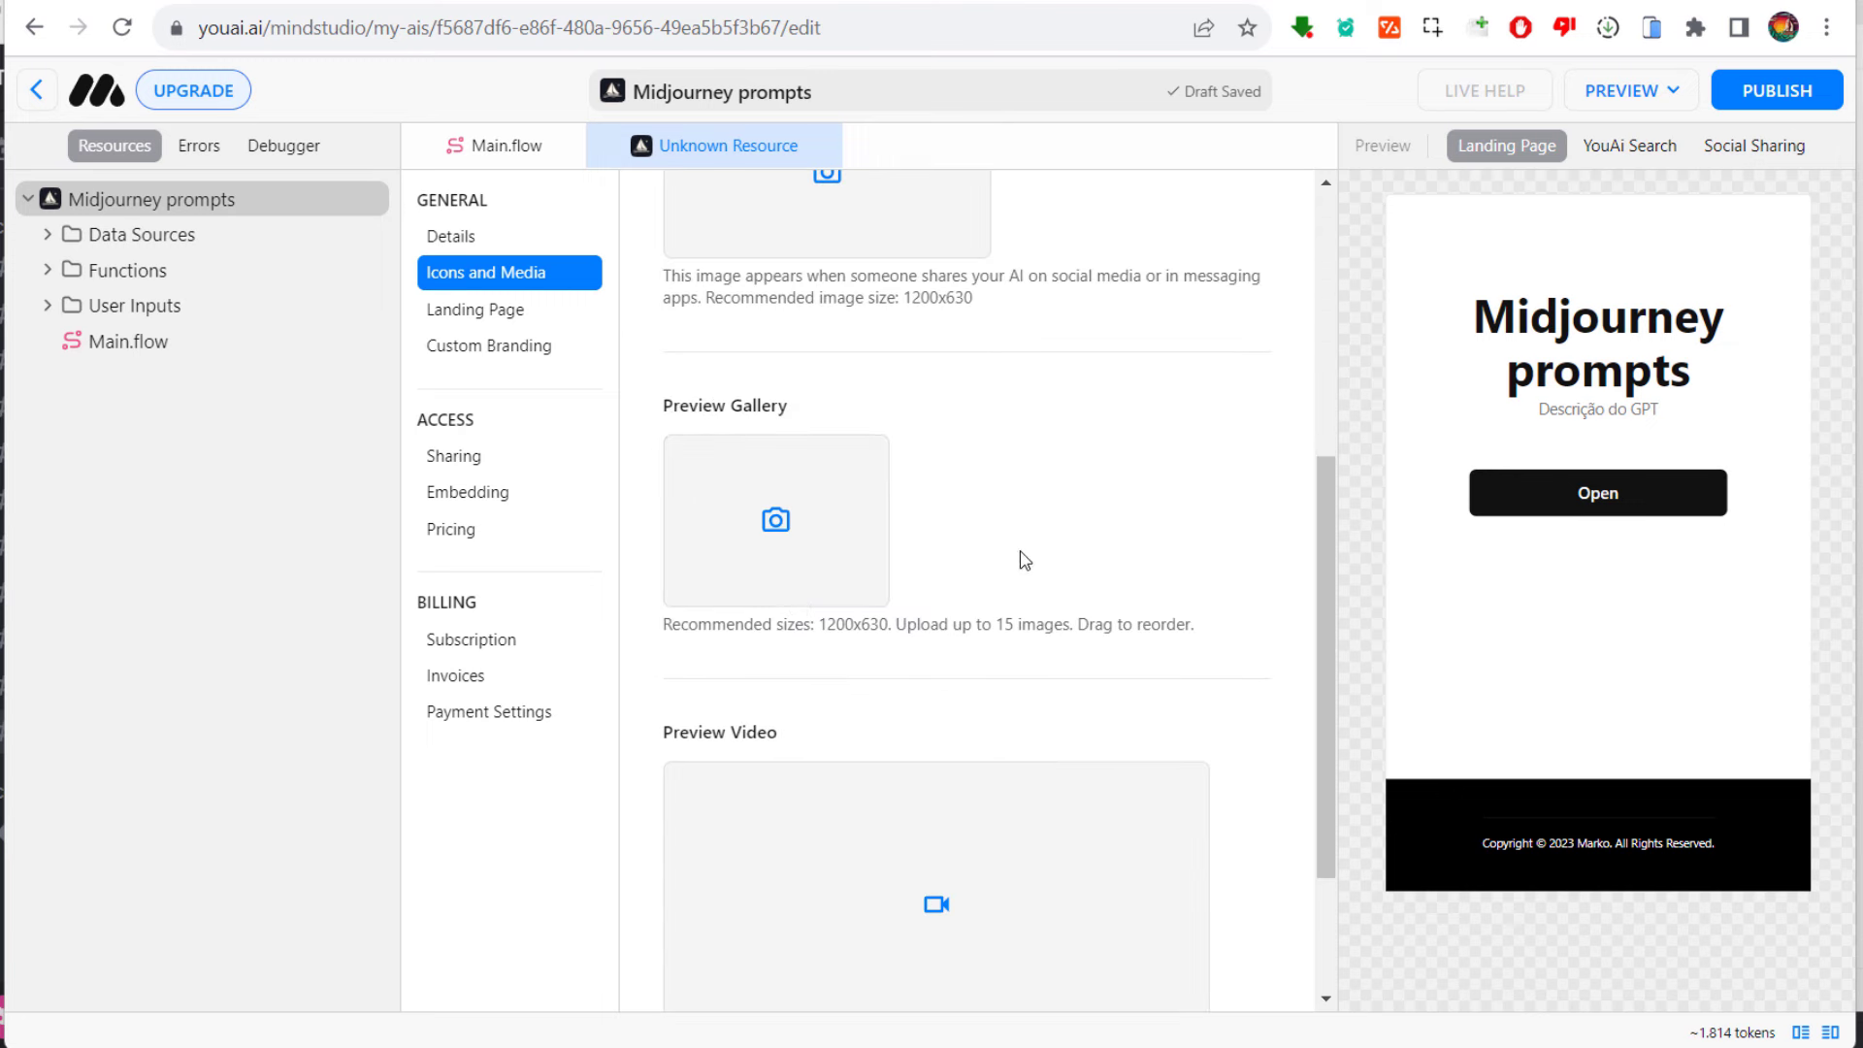
scroll(822, 553, down, 3)
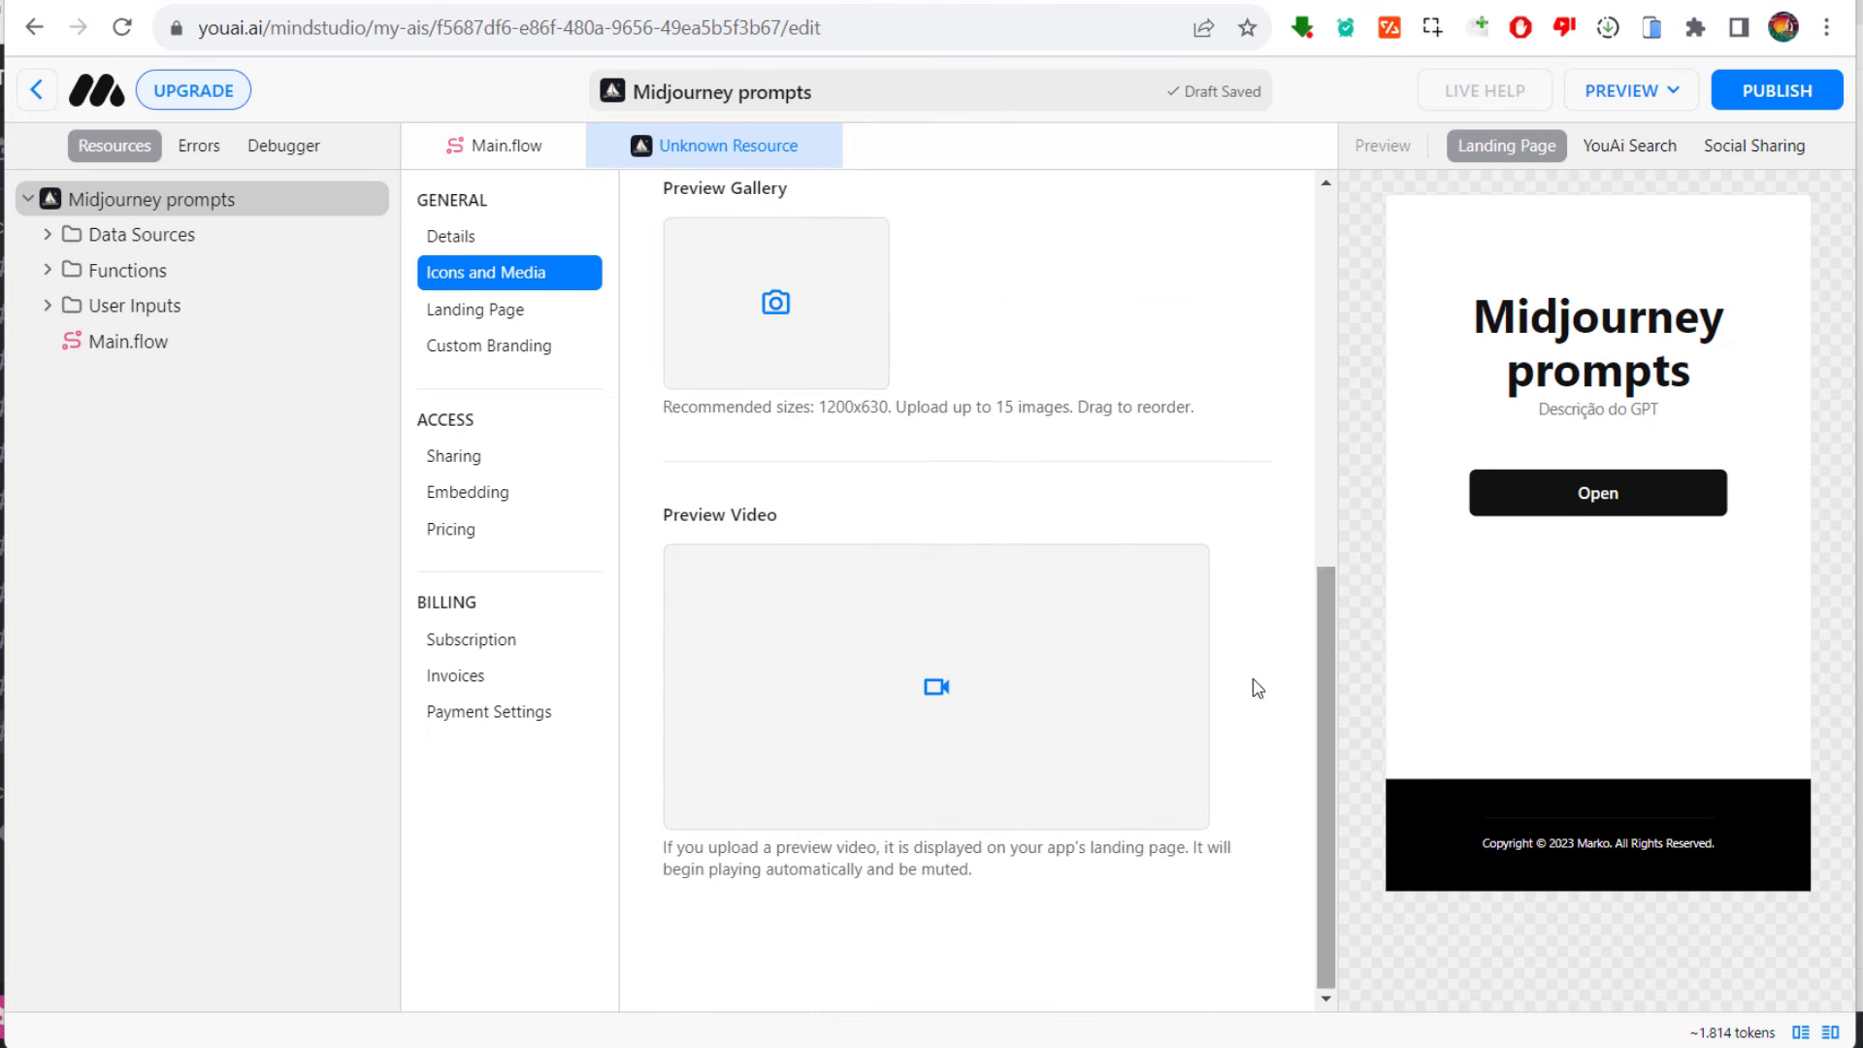
scroll(782, 595, up, 8)
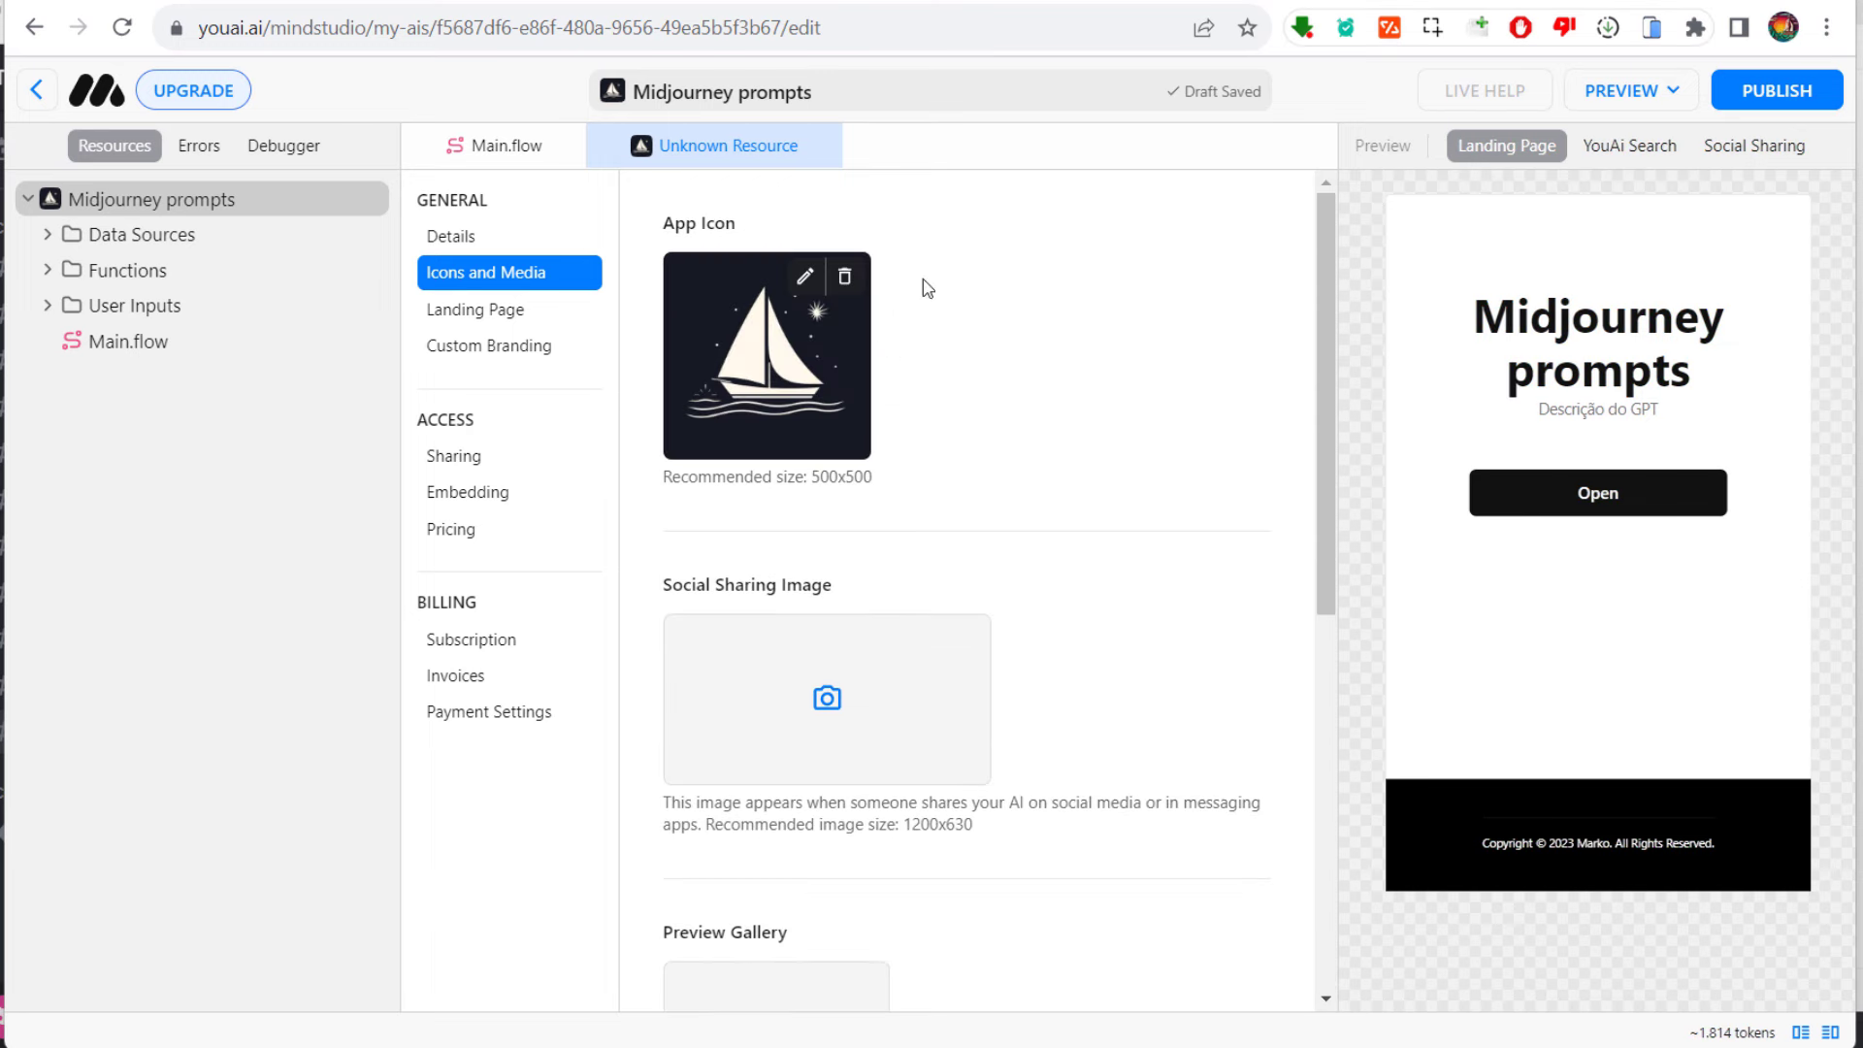
Step: Try the sample text "jhvnbvvnbvnbvnbvn" as the landing page content and clear it again
click(506, 328)
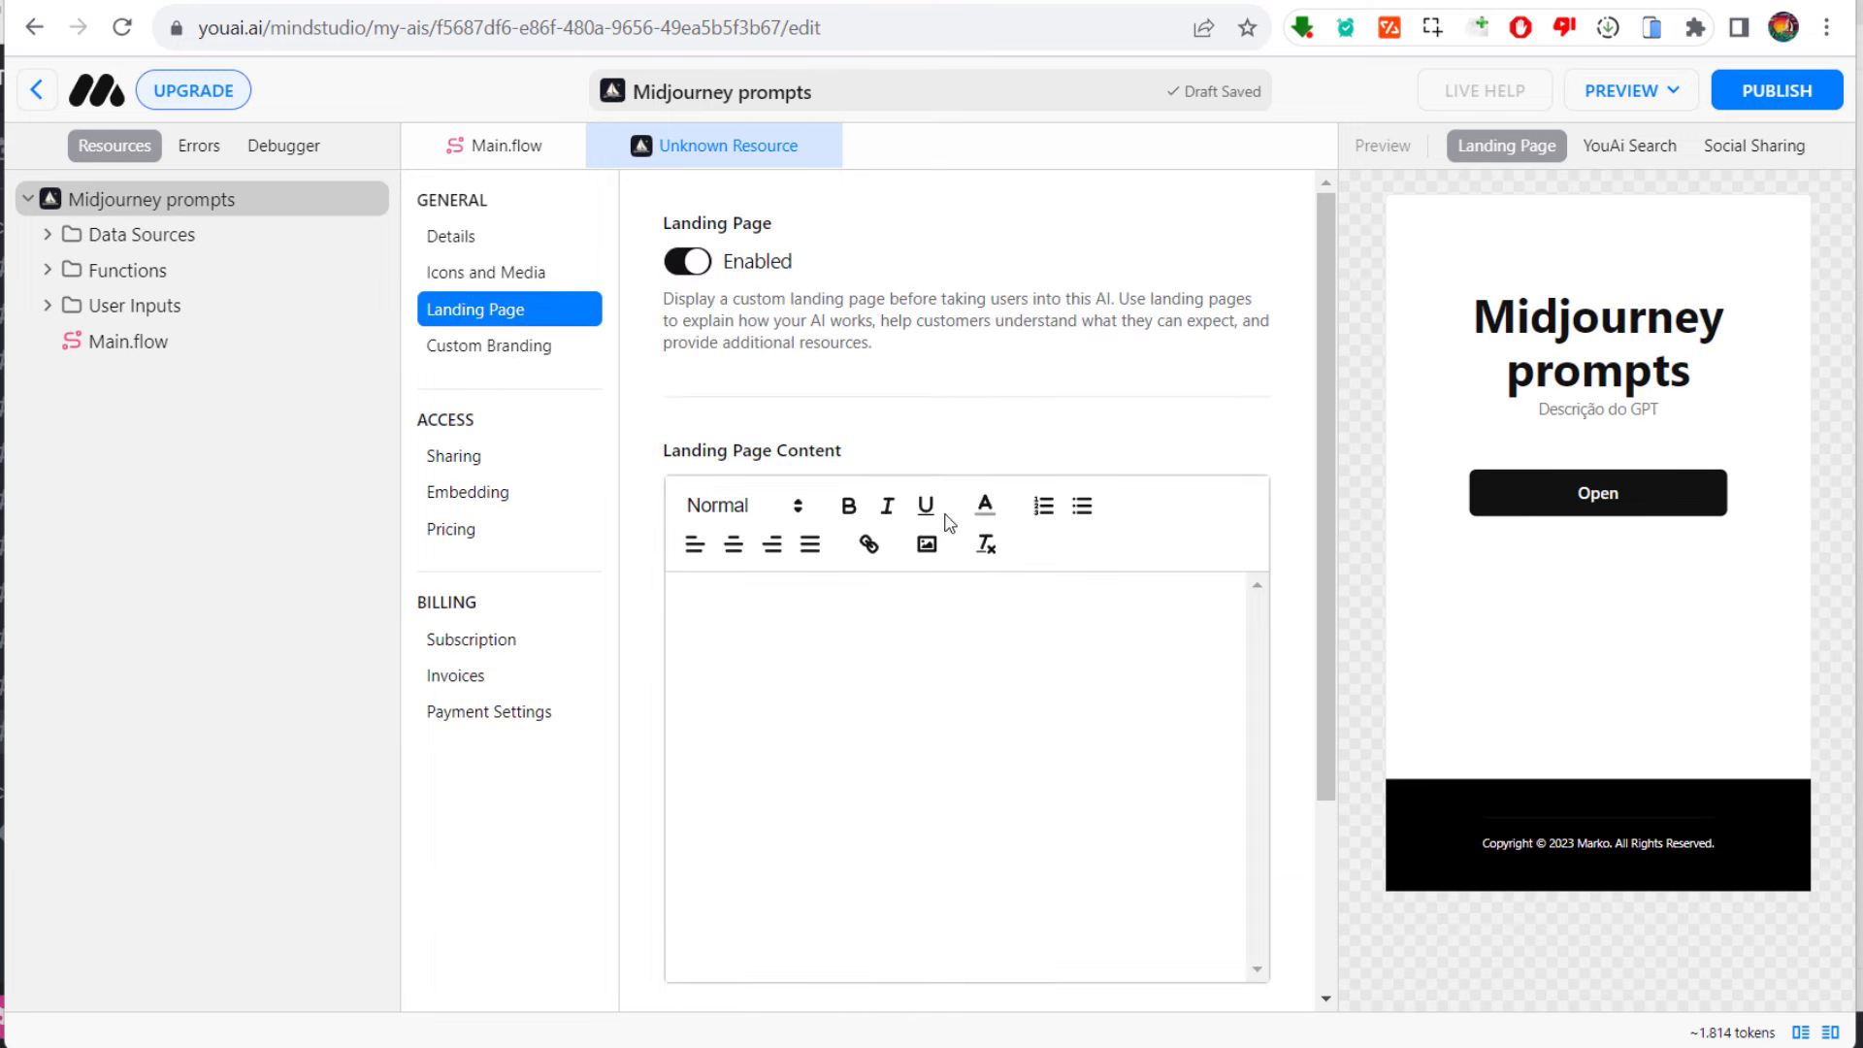
scroll(818, 569, down, 1)
scroll(818, 569, down, 2)
click(853, 424)
text(jhvnbvvnbvnbvnbvn)
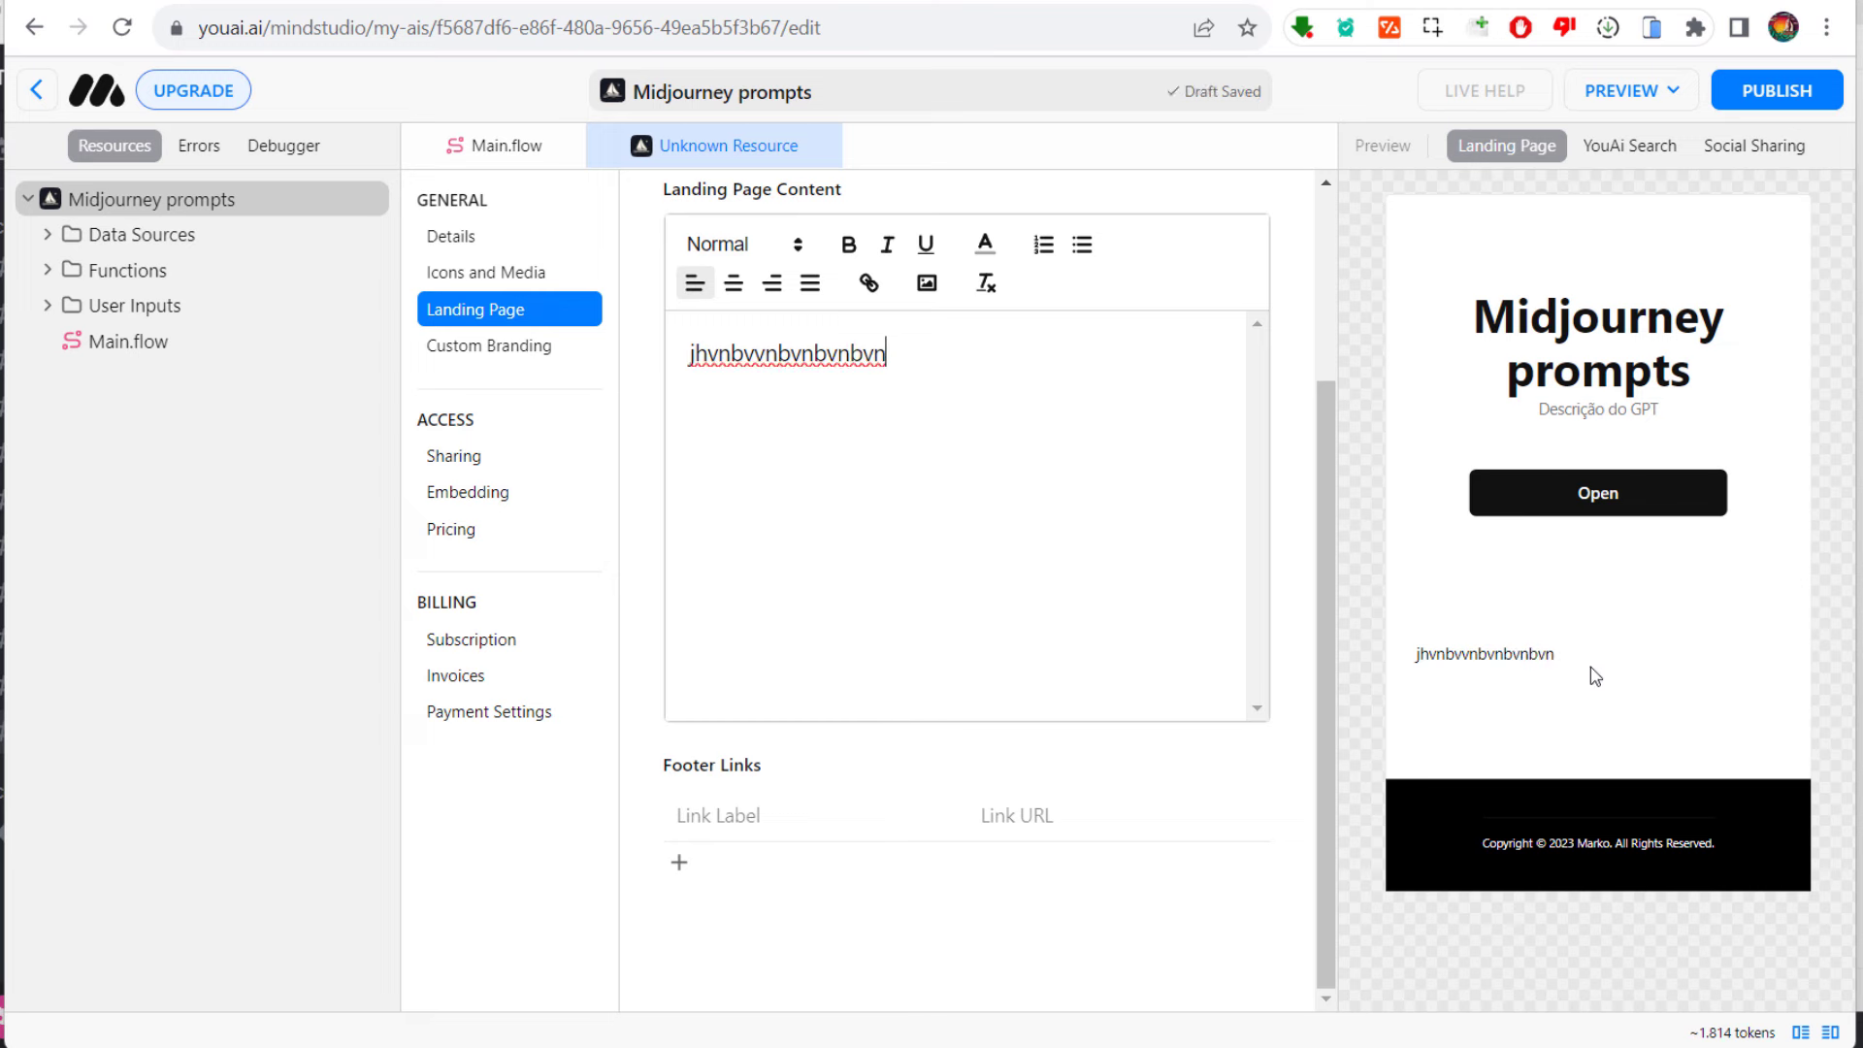
key(BackSpace)
key(BackSpace)
key(BackSpace)
key(BackSpace)
key(BackSpace)
key(BackSpace)
key(BackSpace)
key(BackSpace)
key(BackSpace)
key(BackSpace)
key(BackSpace)
key(BackSpace)
key(BackSpace)
key(BackSpace)
key(BackSpace)
key(BackSpace)
key(BackSpace)
key(BackSpace)
key(BackSpace)
key(BackSpace)
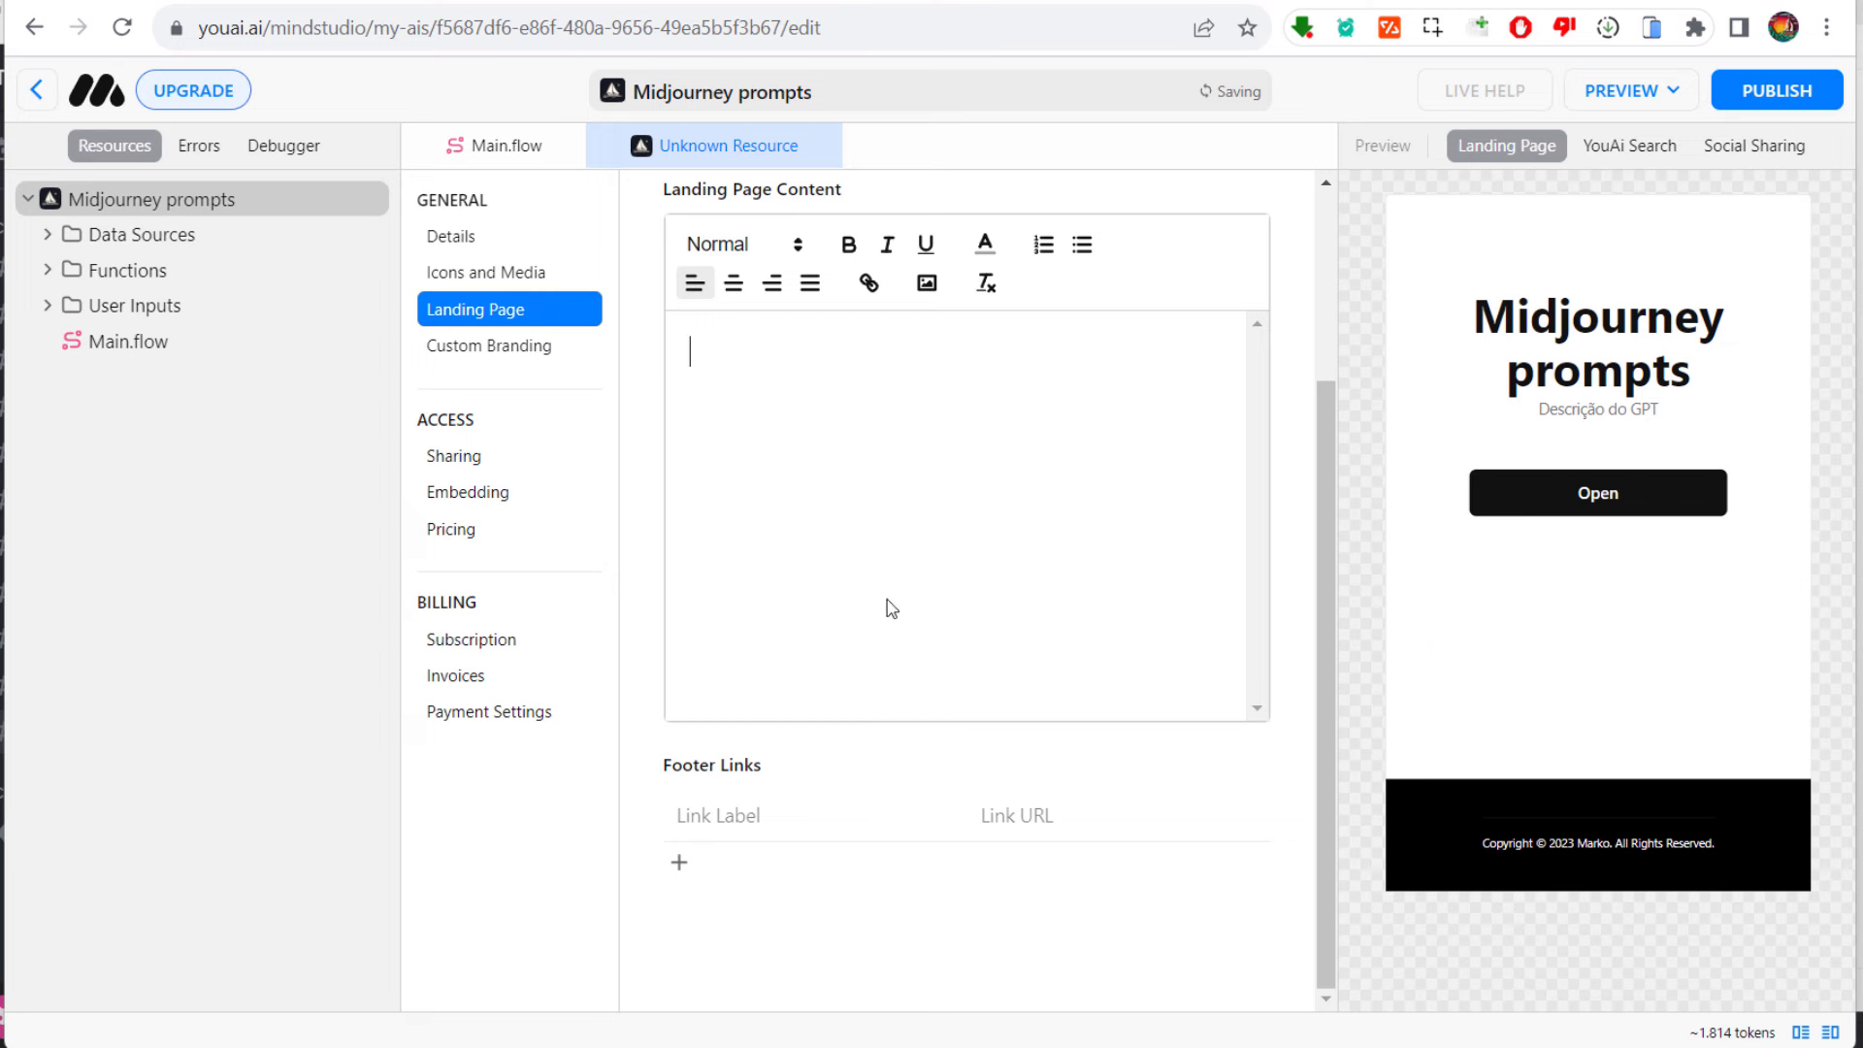
Step: Examine the AI's custom branding, sharing, embedding and pricing settings and the available subscription plans
click(488, 345)
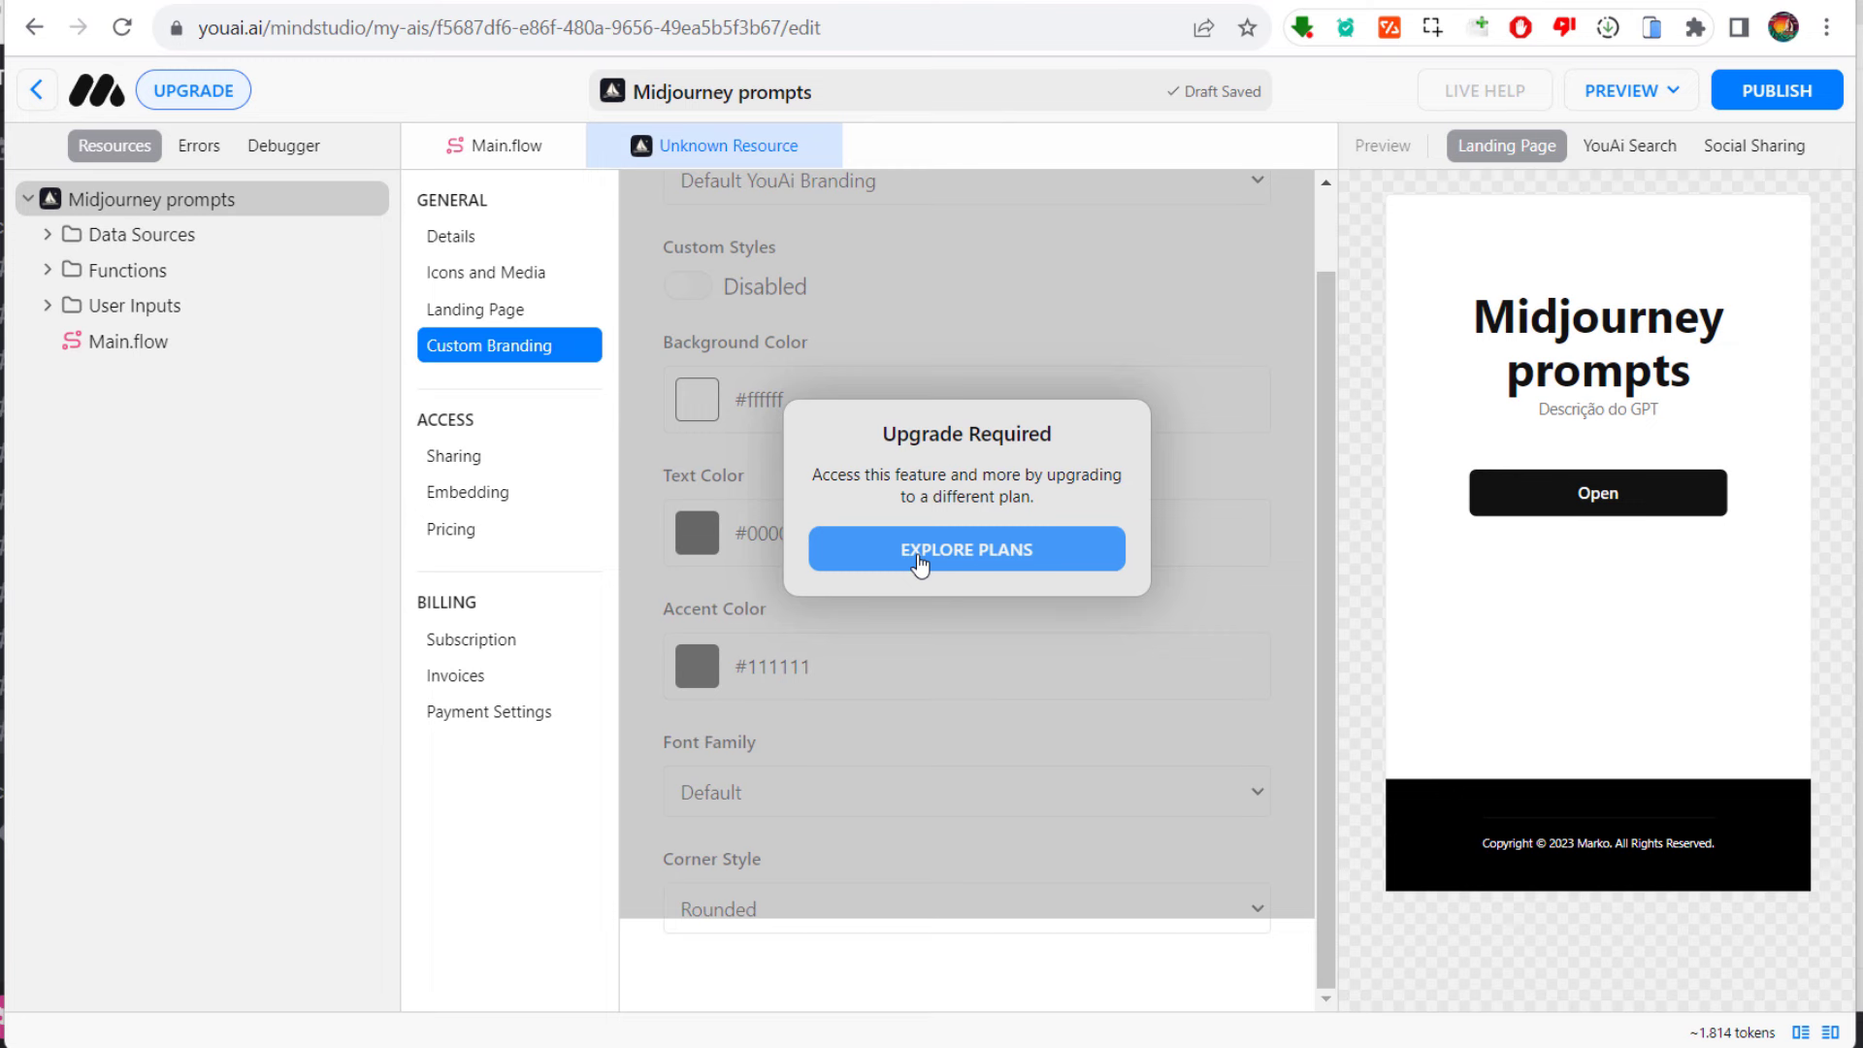
click(481, 458)
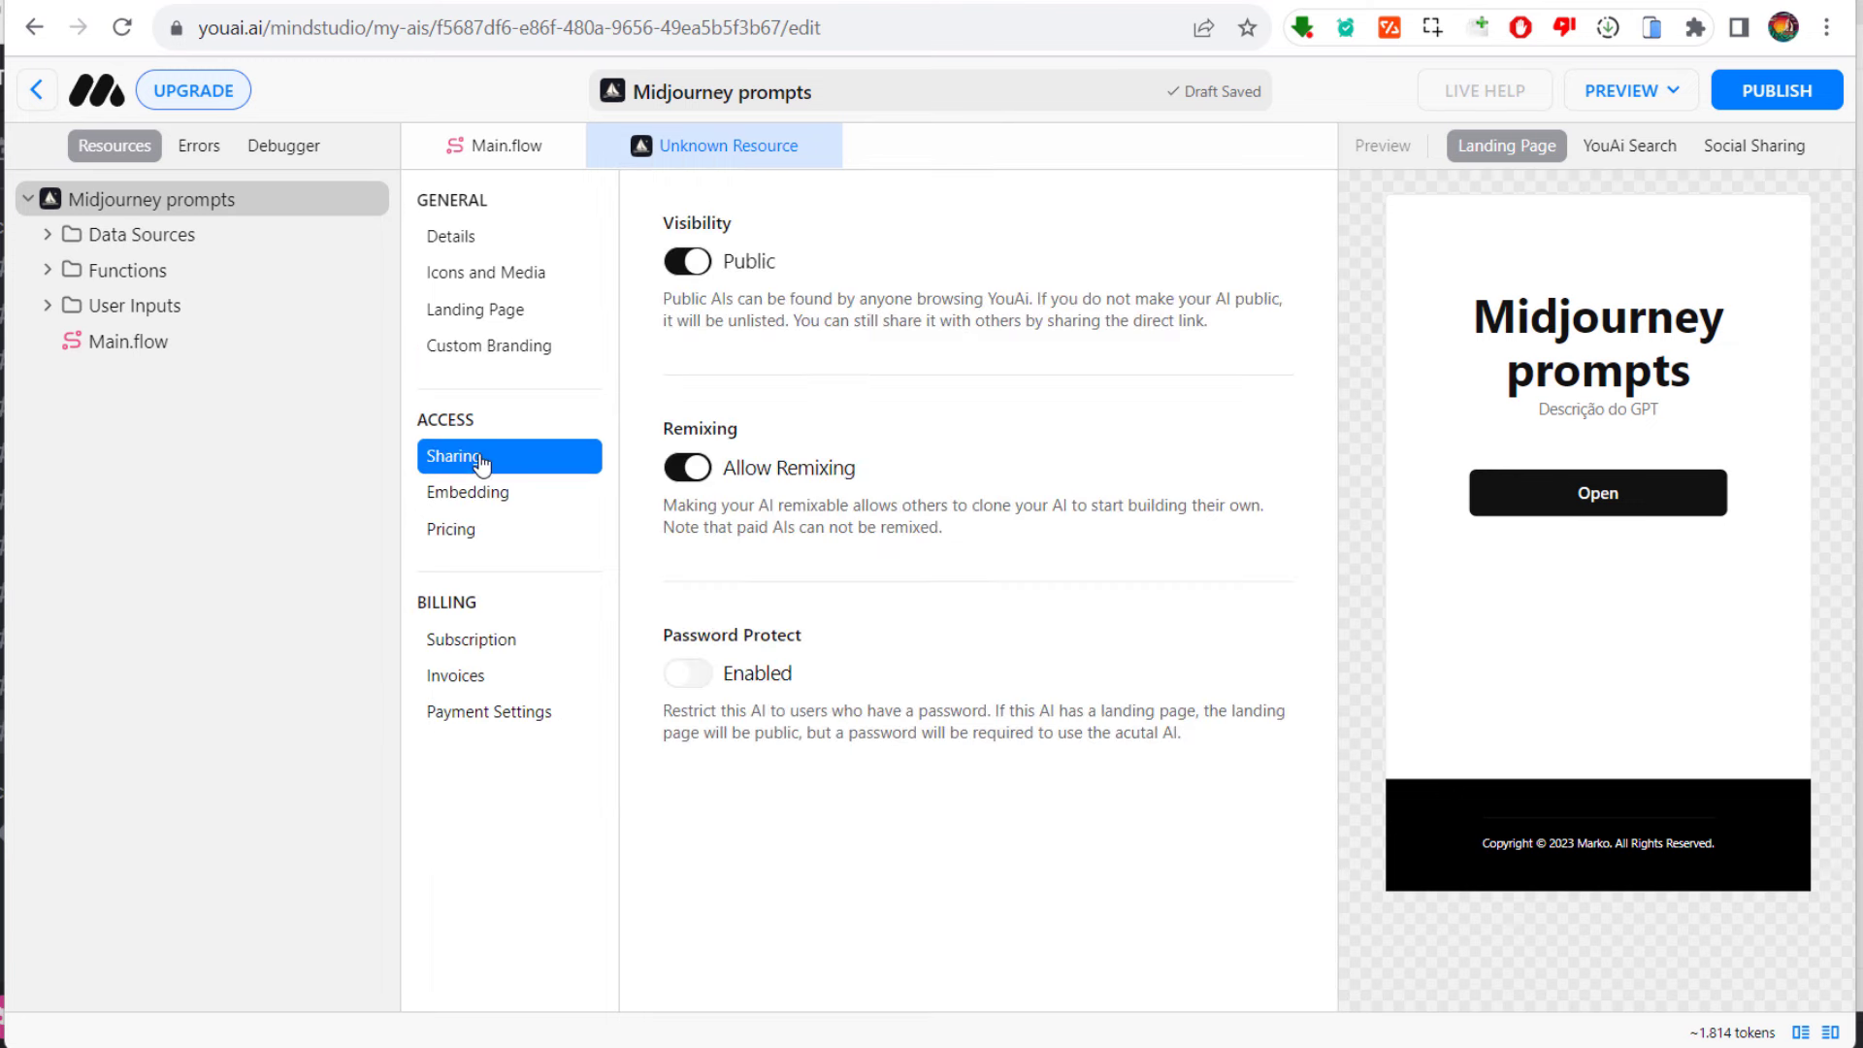
click(493, 497)
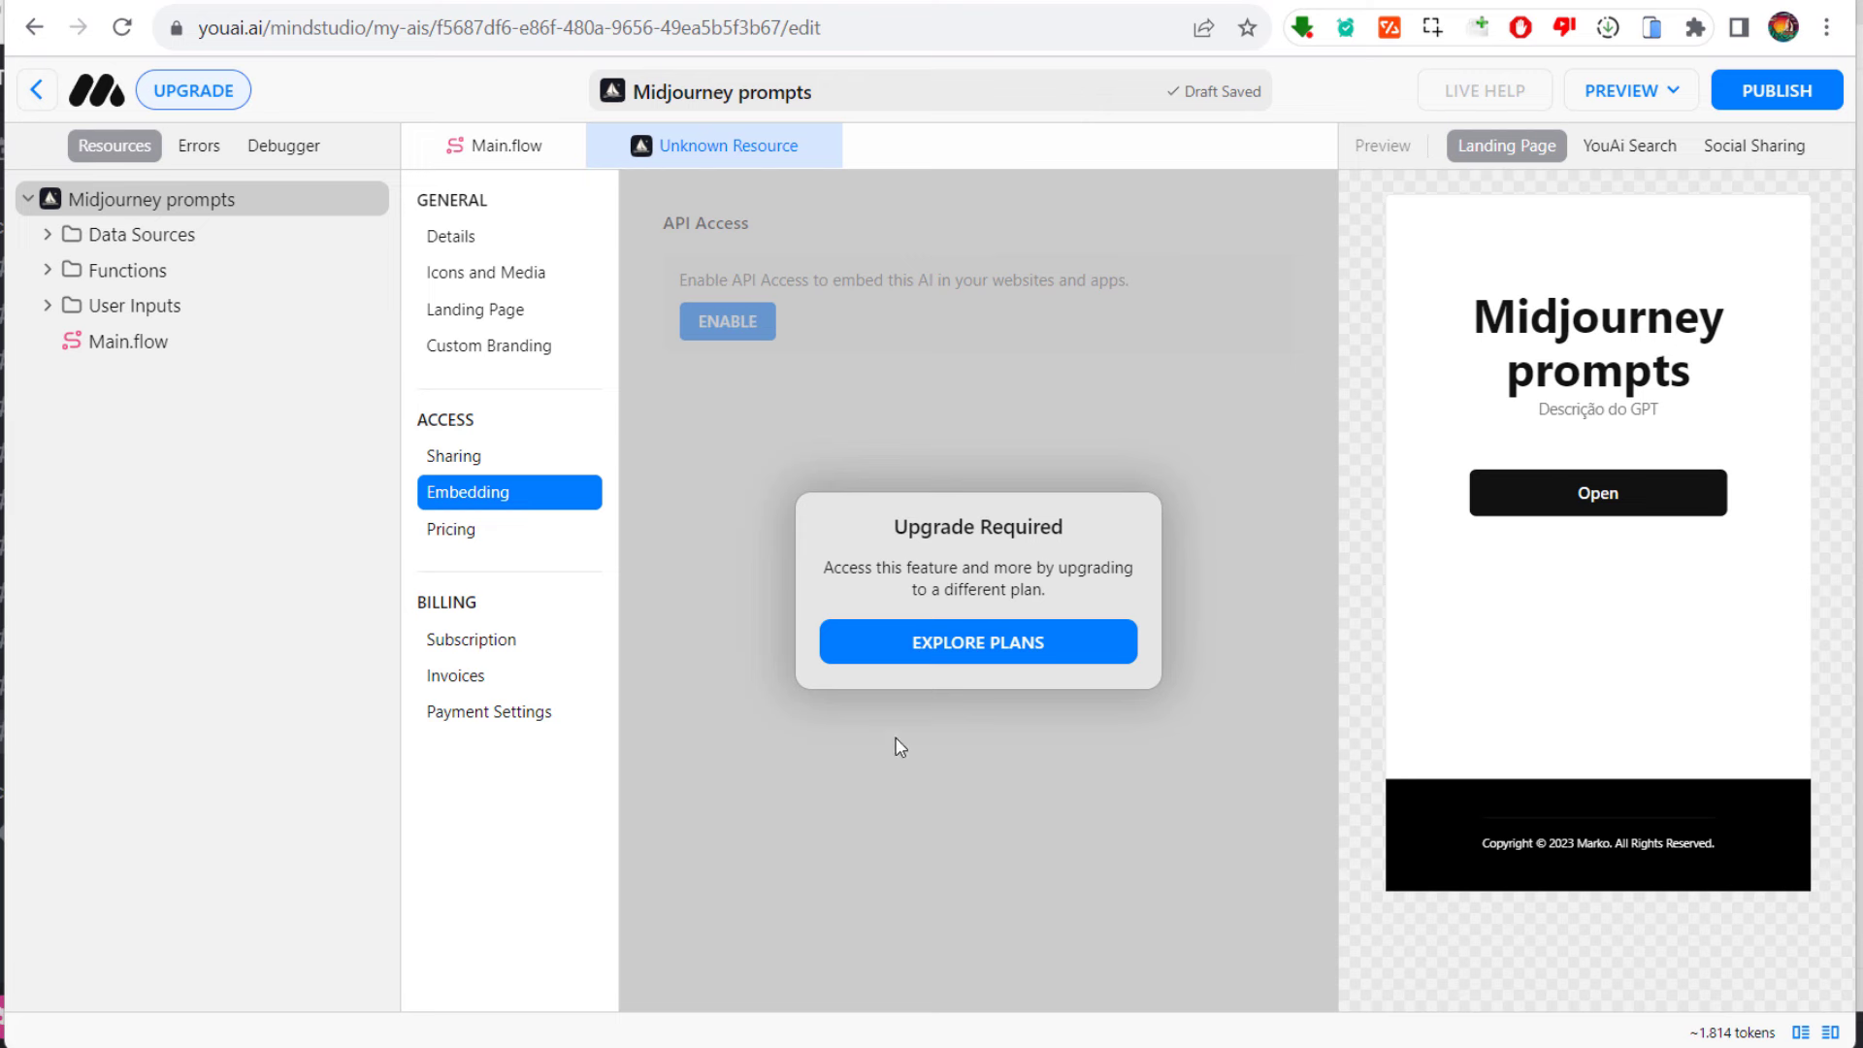
click(444, 531)
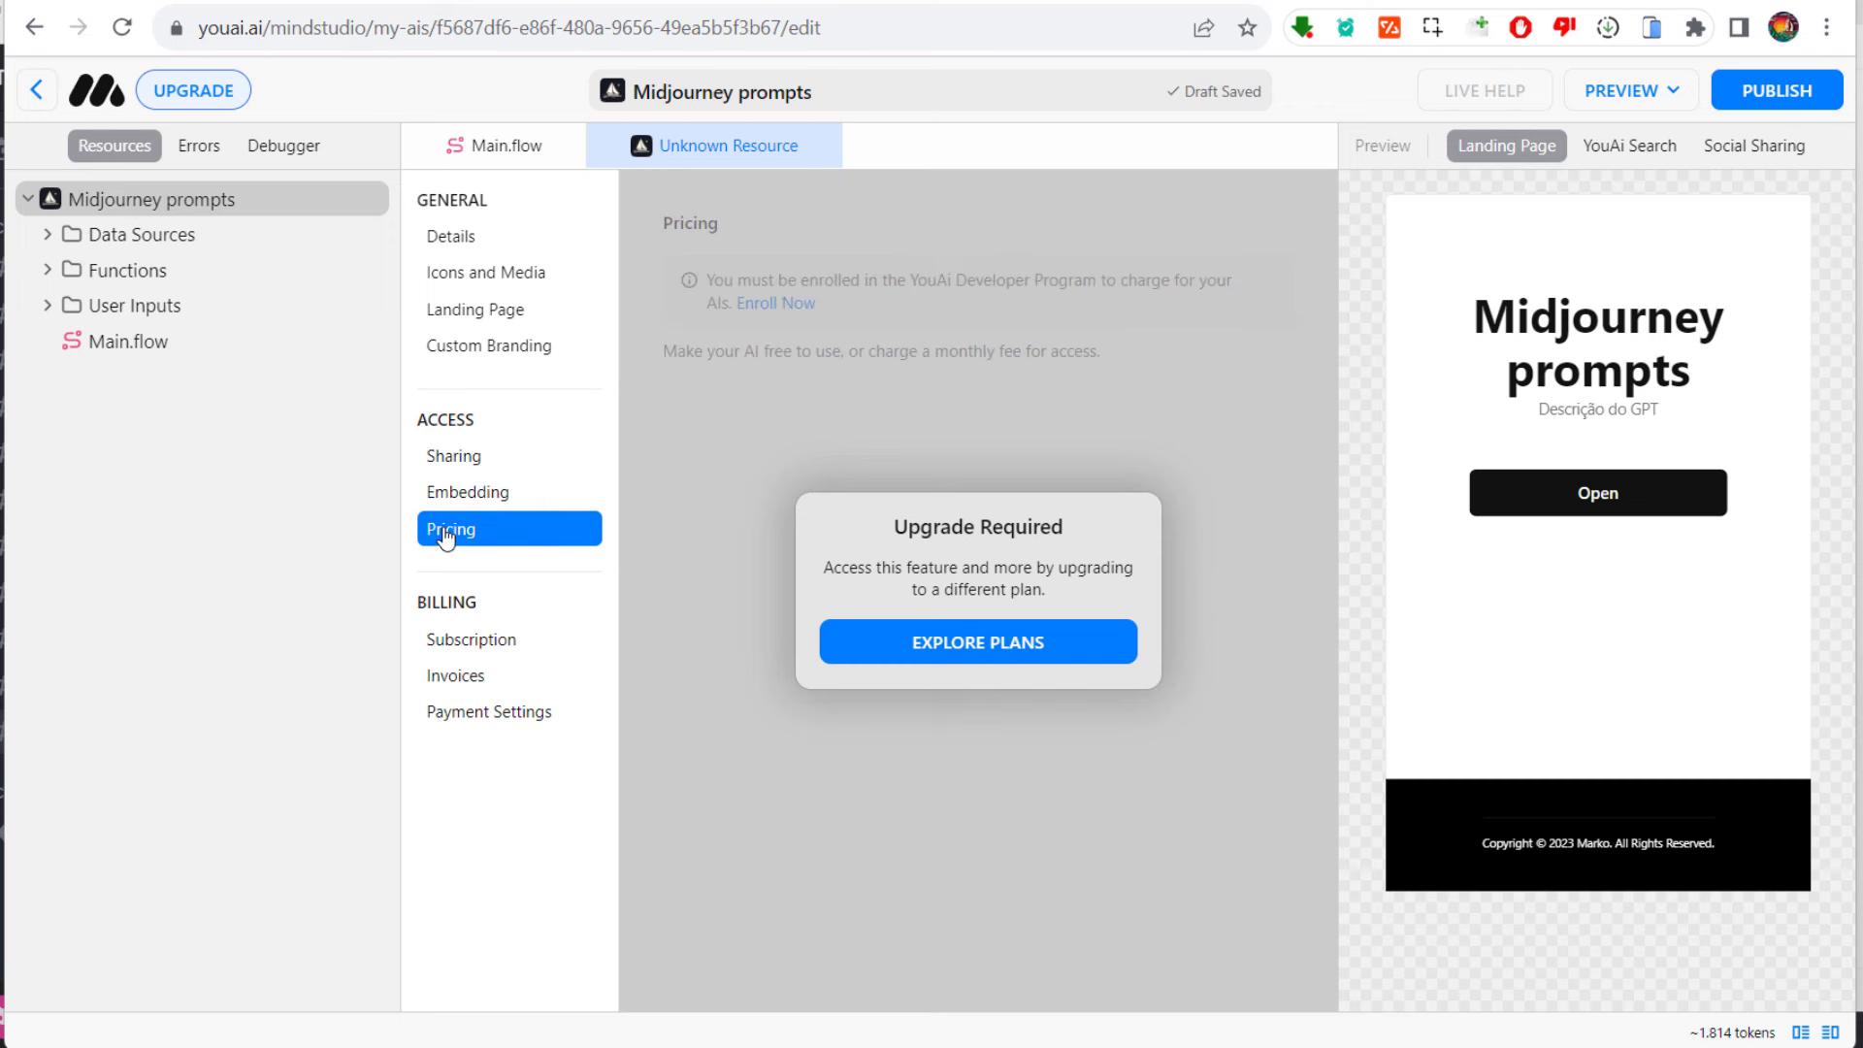
click(970, 640)
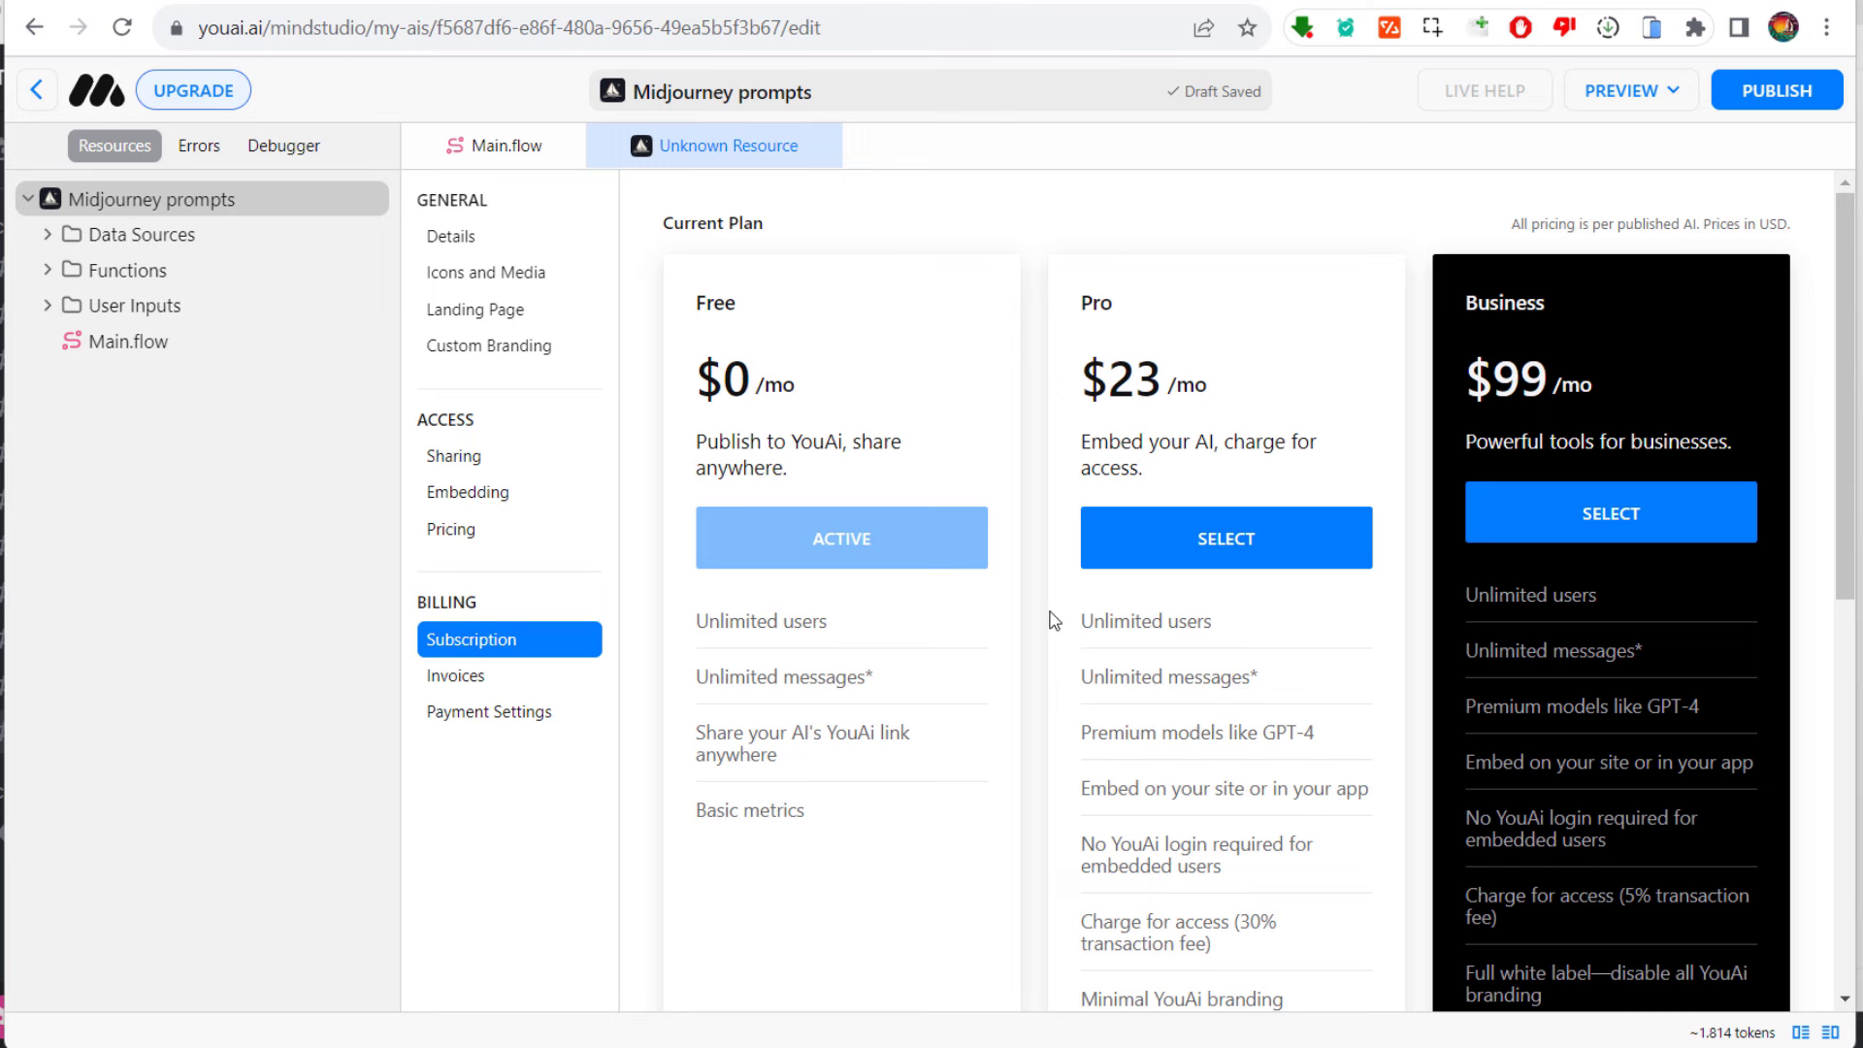
scroll(1063, 618, down, 3)
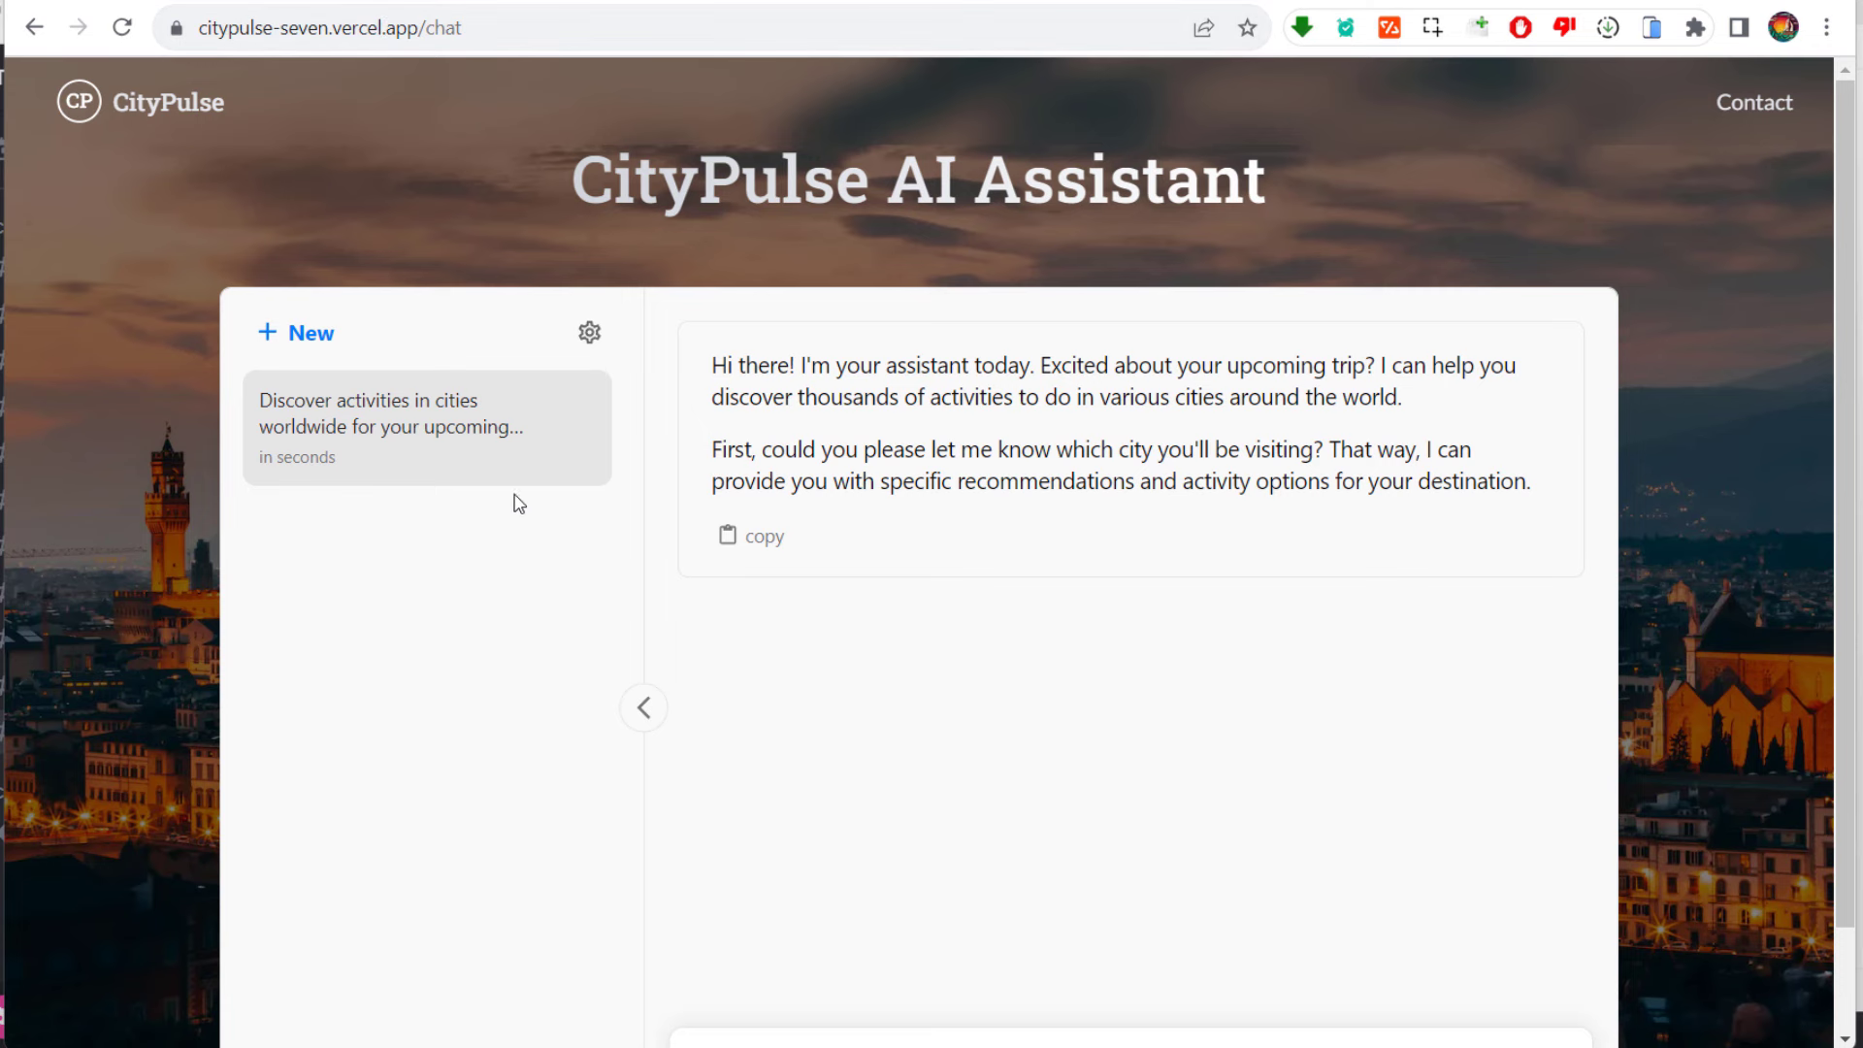
Step: Test the embedded chat on the CityPulse AI Assistant website by sending the message "hello"
scroll(686, 1019, down, 1)
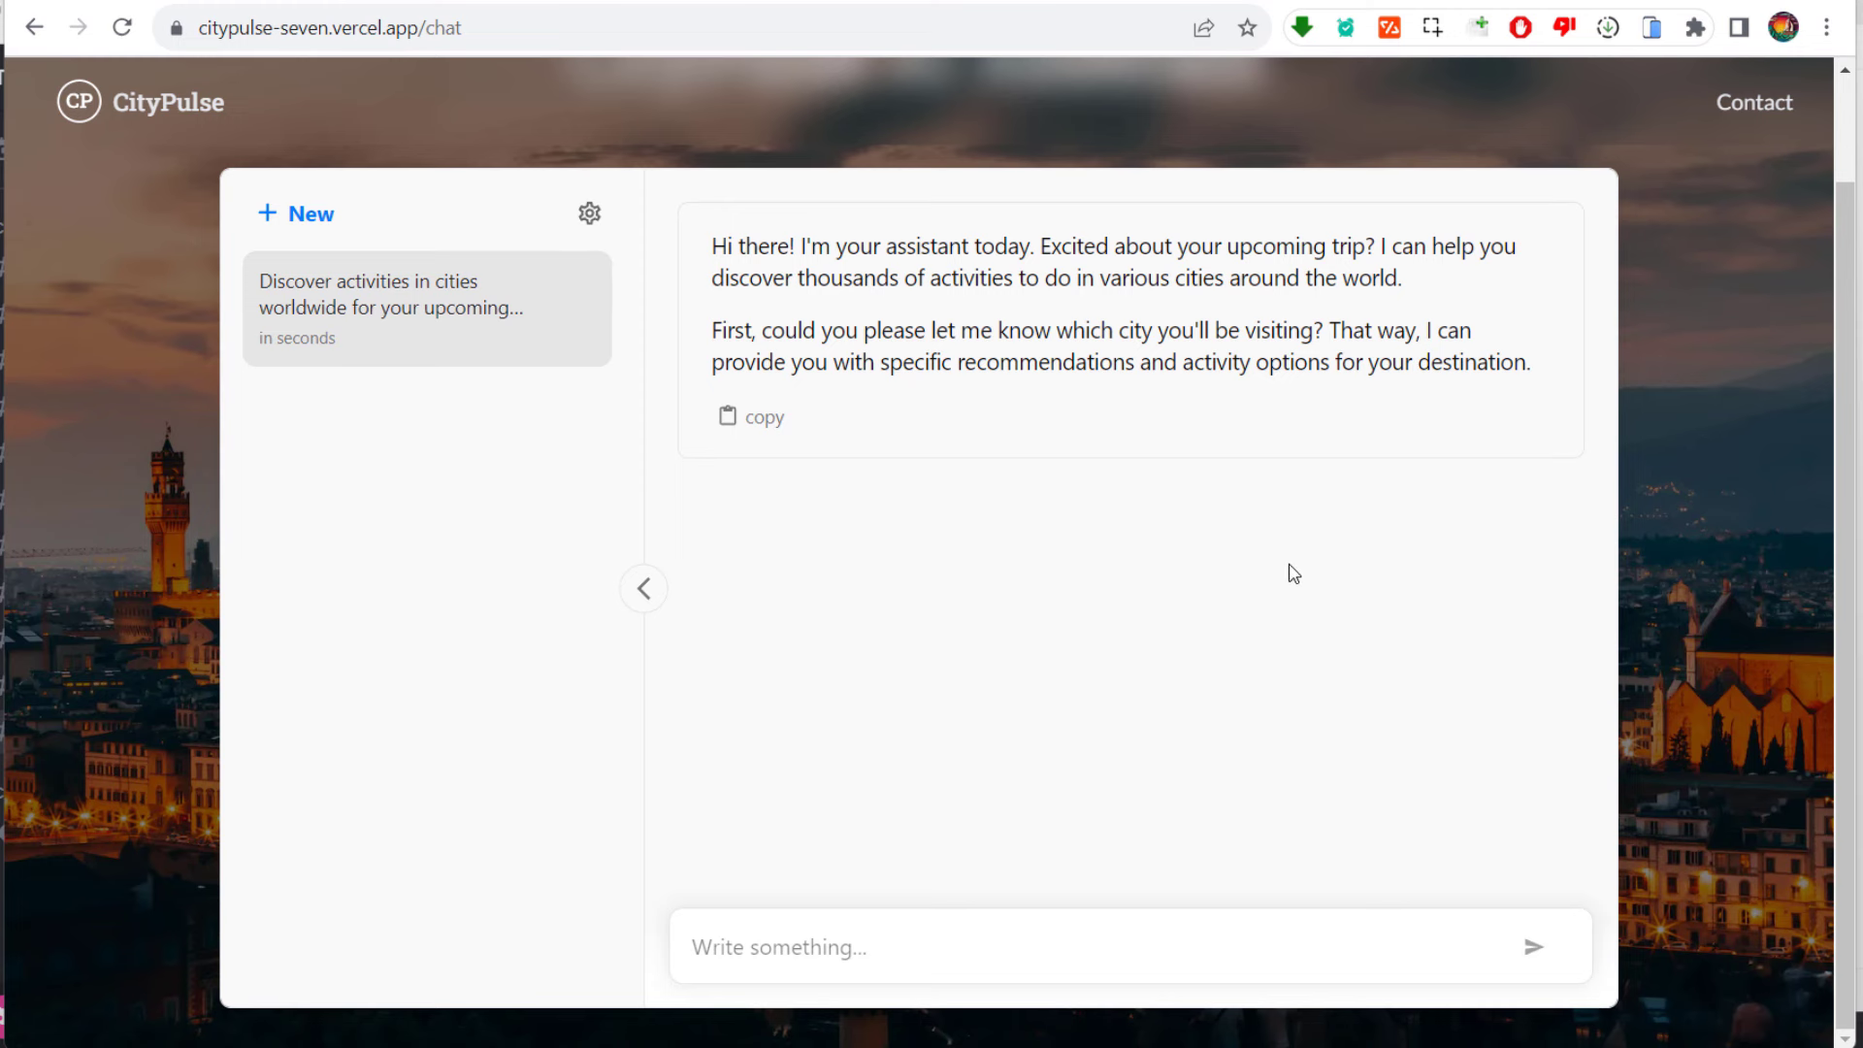
click(1081, 944)
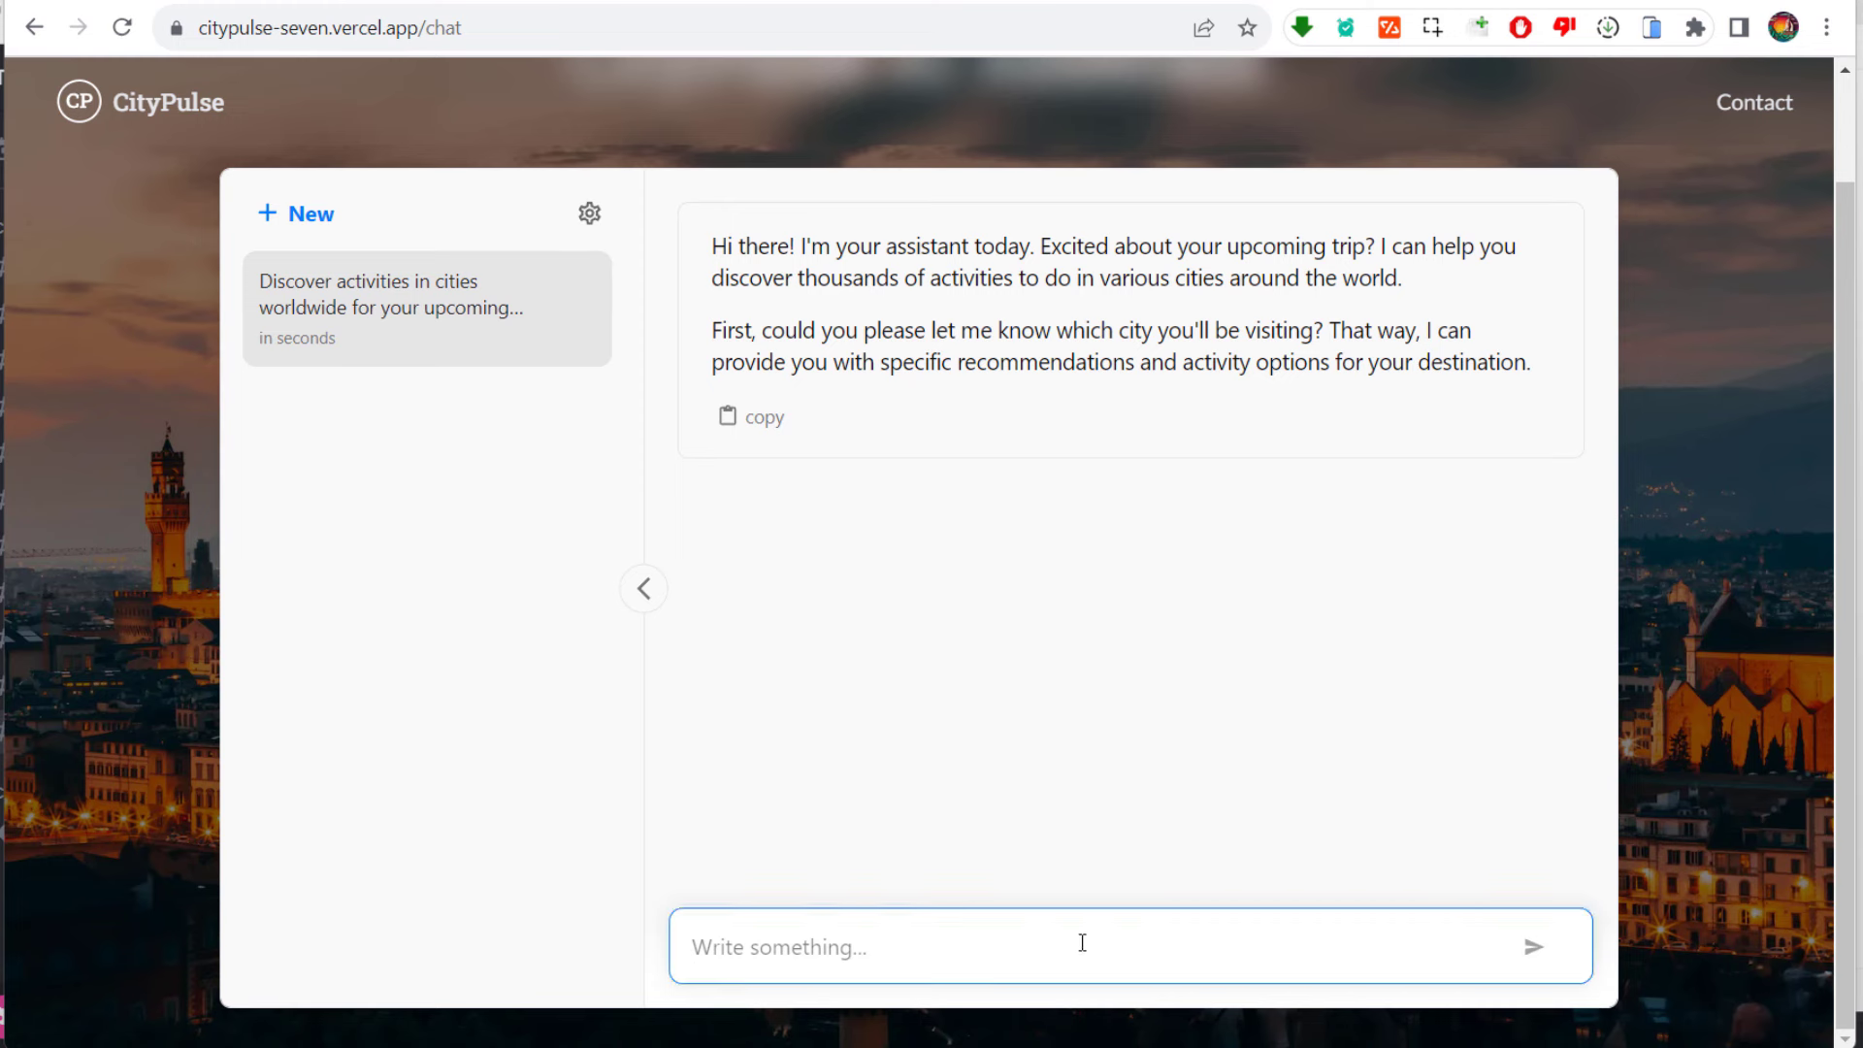
text(helll)
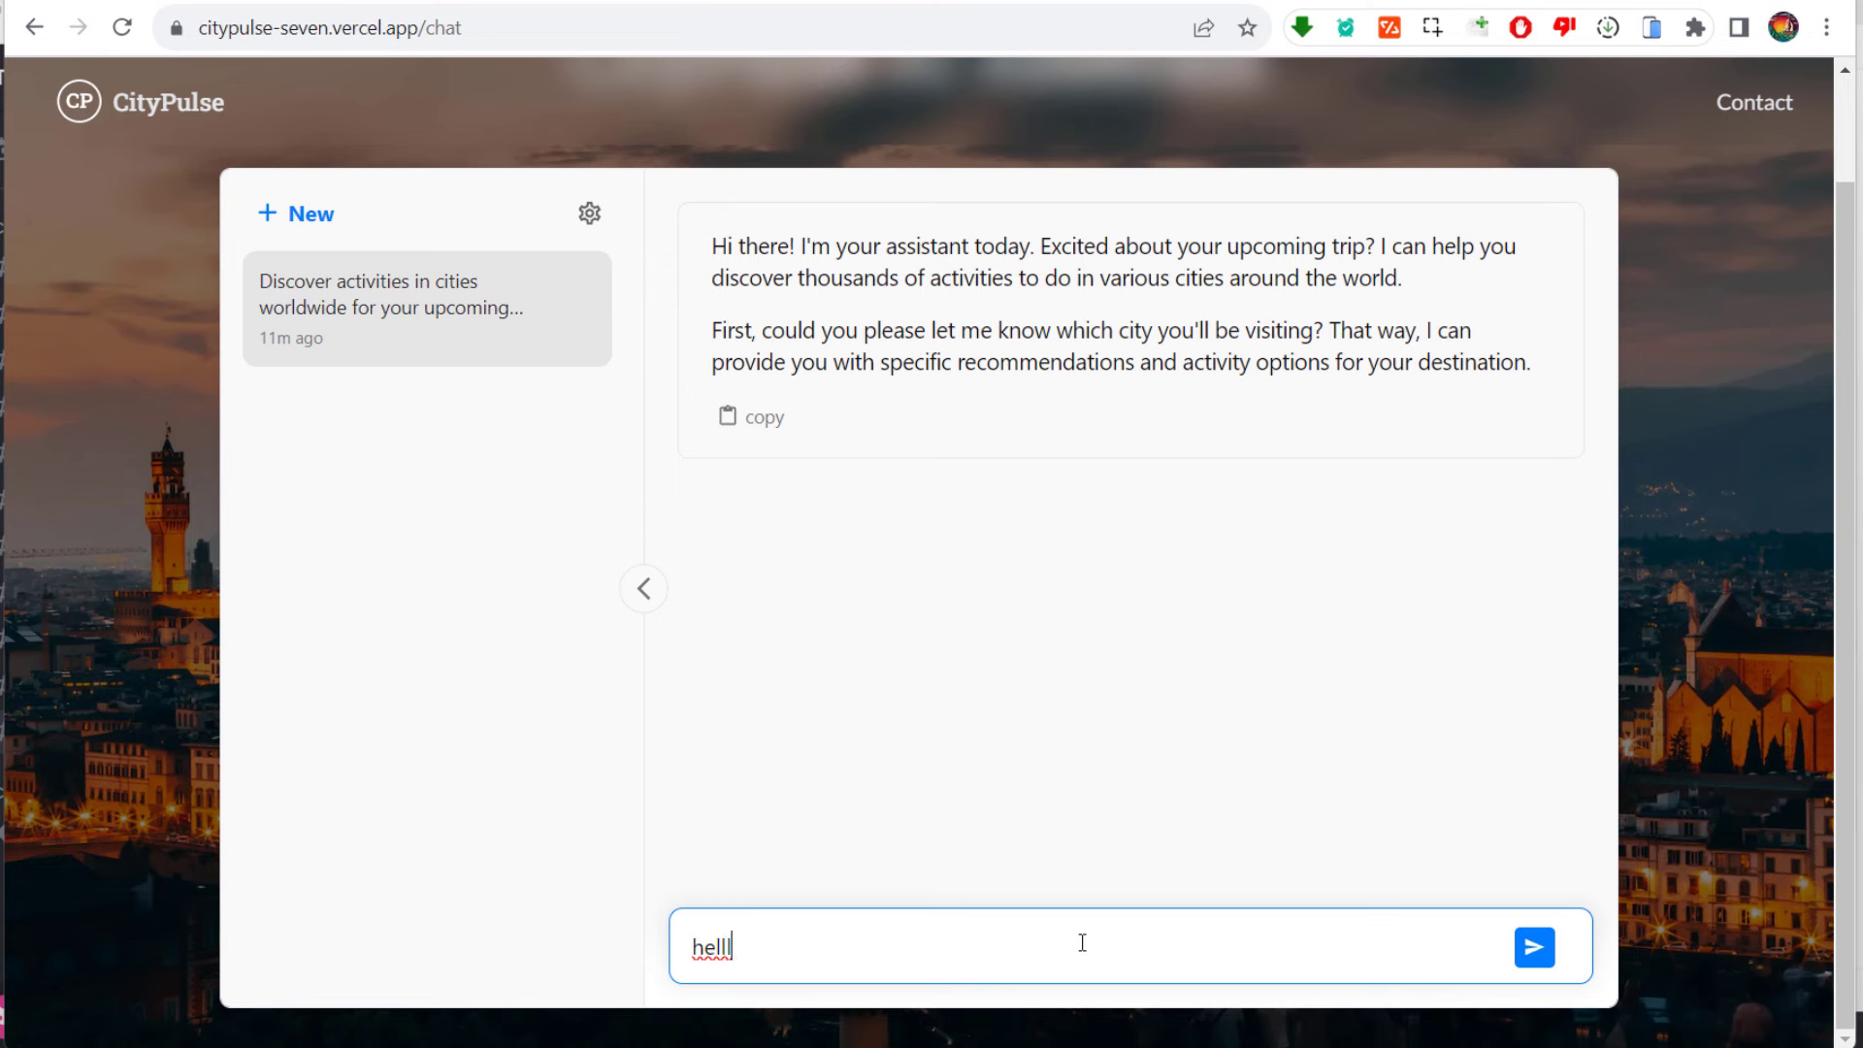
text(o)
key(Return)
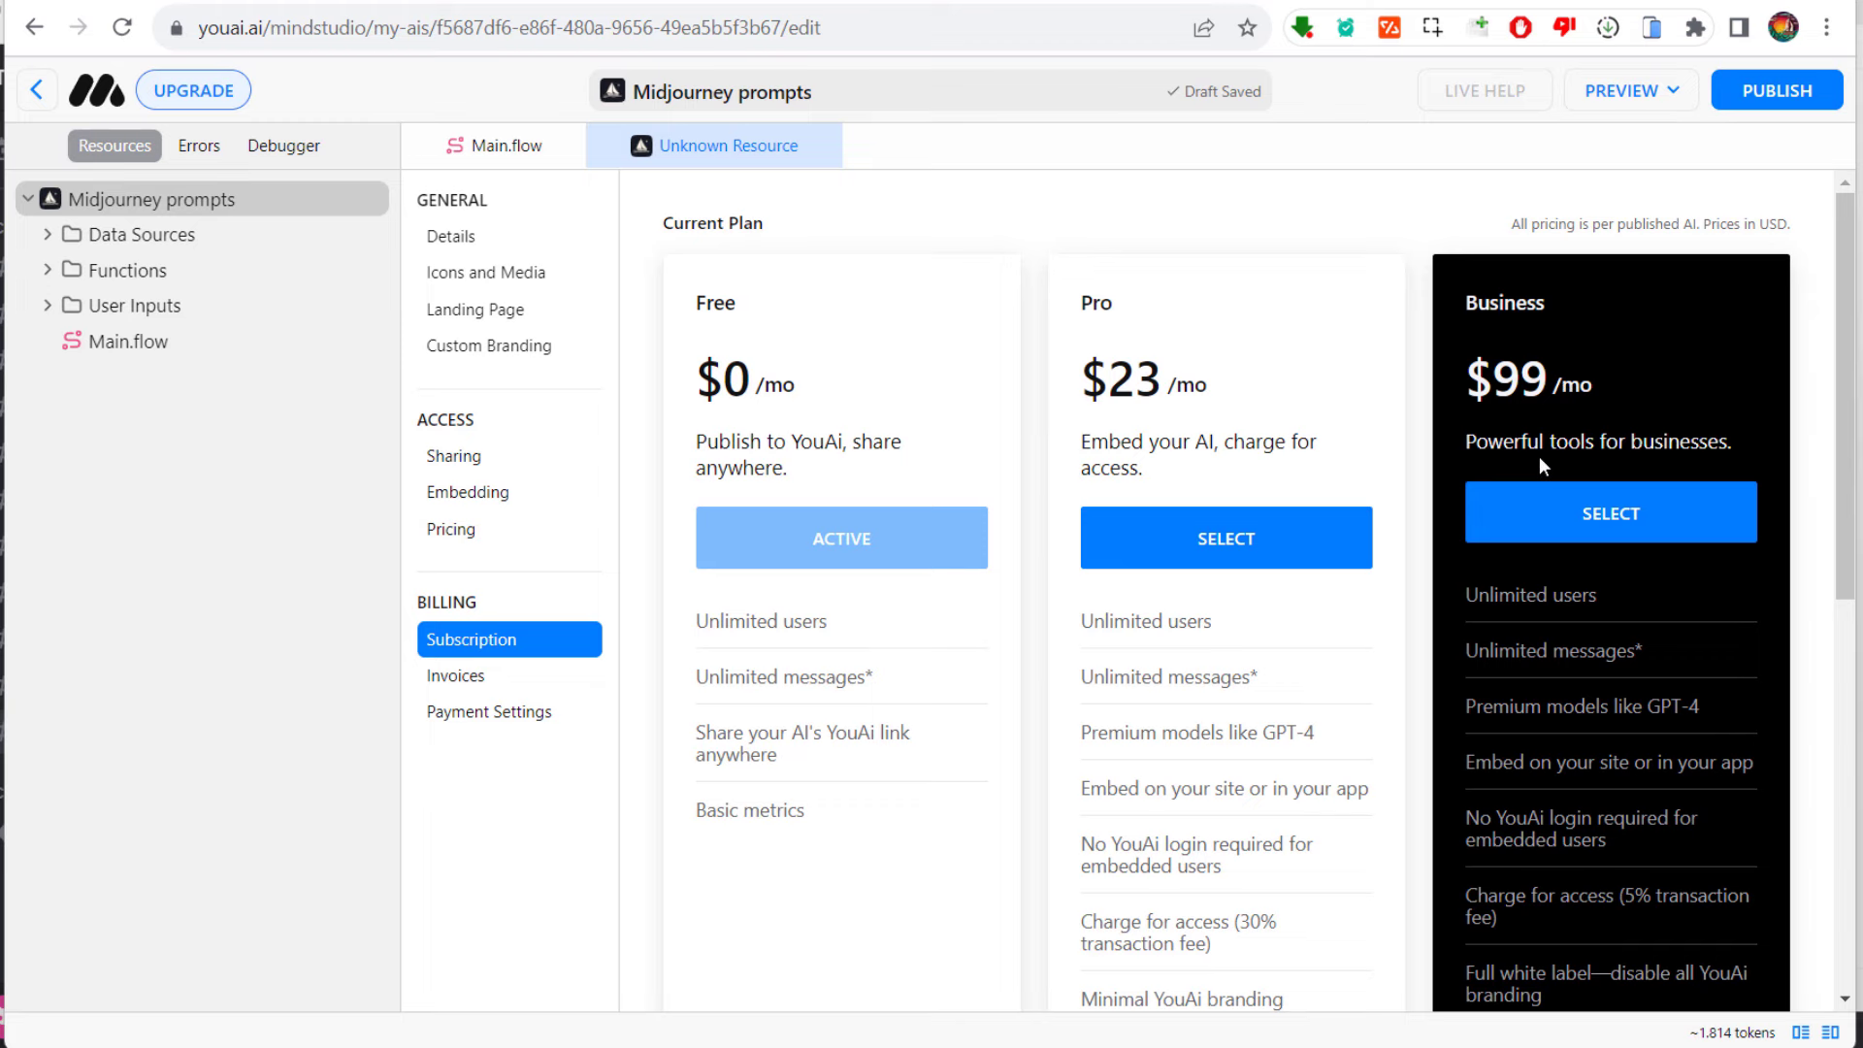
Step: Compare the Free, Pro and Business plans in MindStudio, check the invoices and payment settings, and return to the AI's general details
scroll(1598, 563, down, 8)
scroll(1603, 528, up, 5)
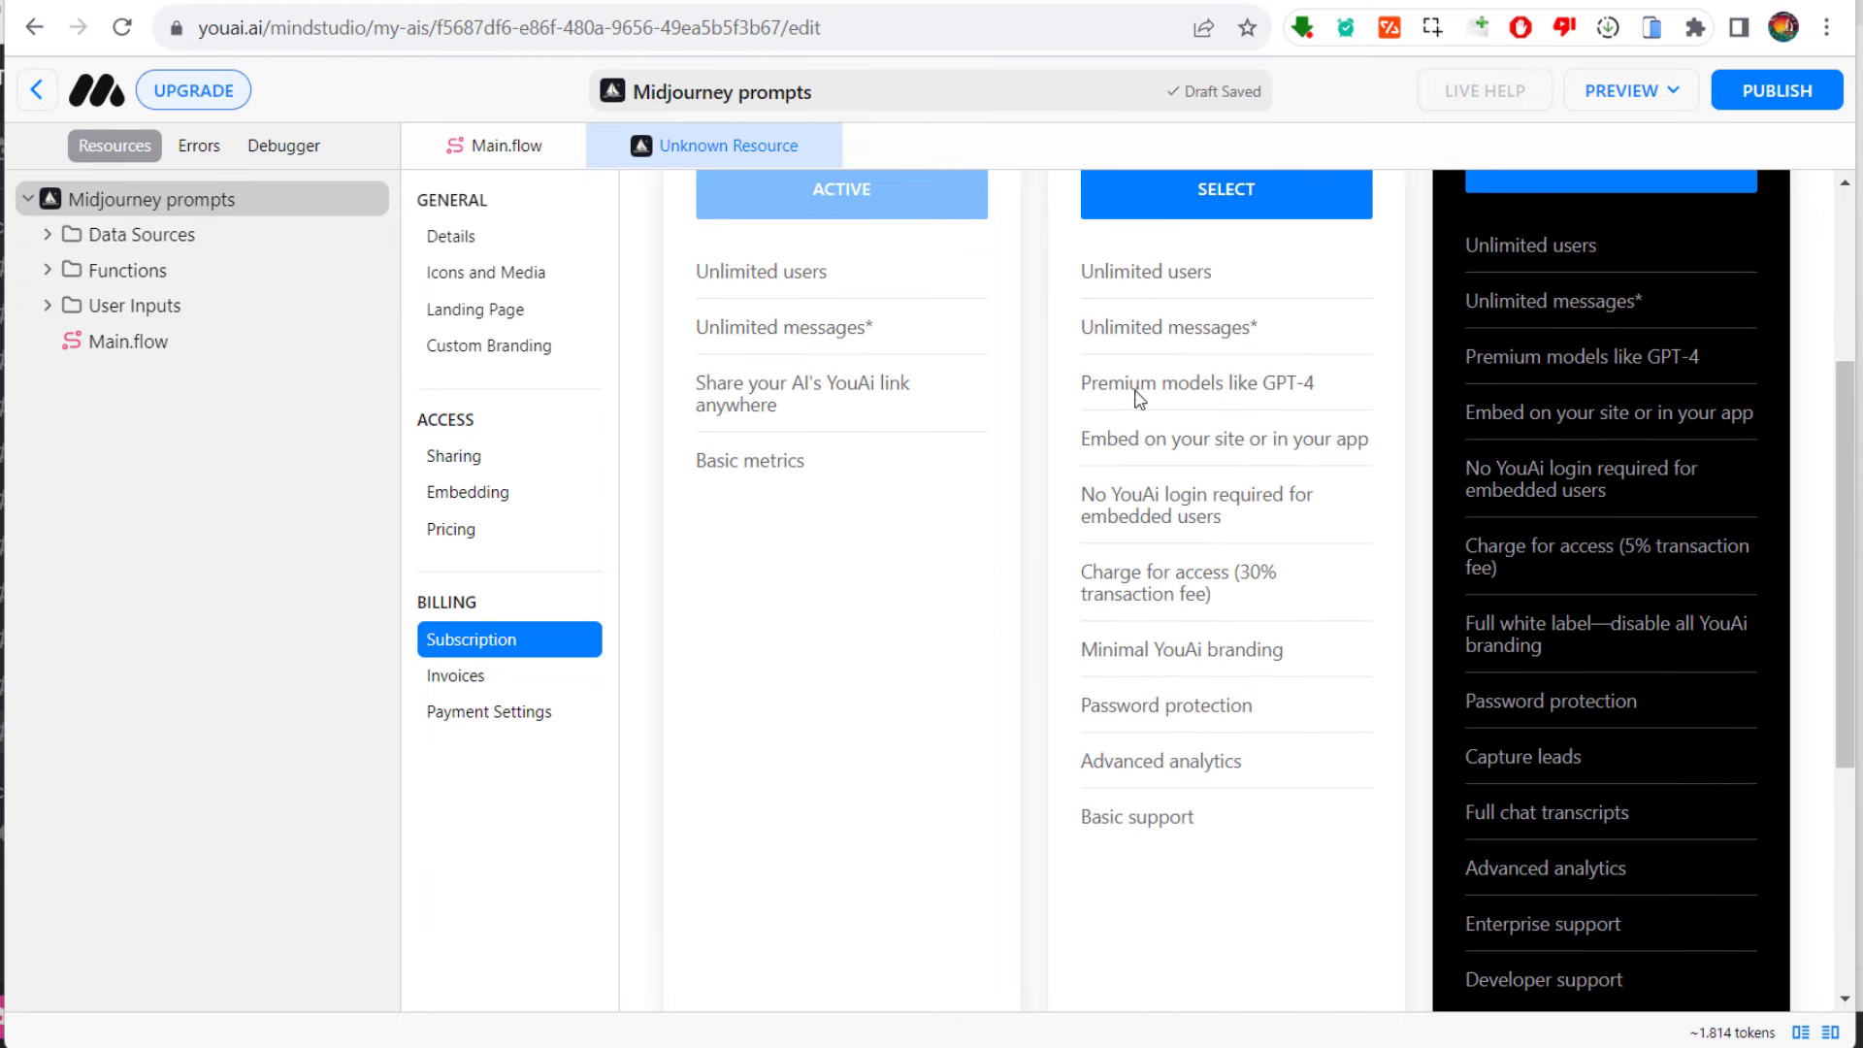
scroll(1560, 580, up, 3)
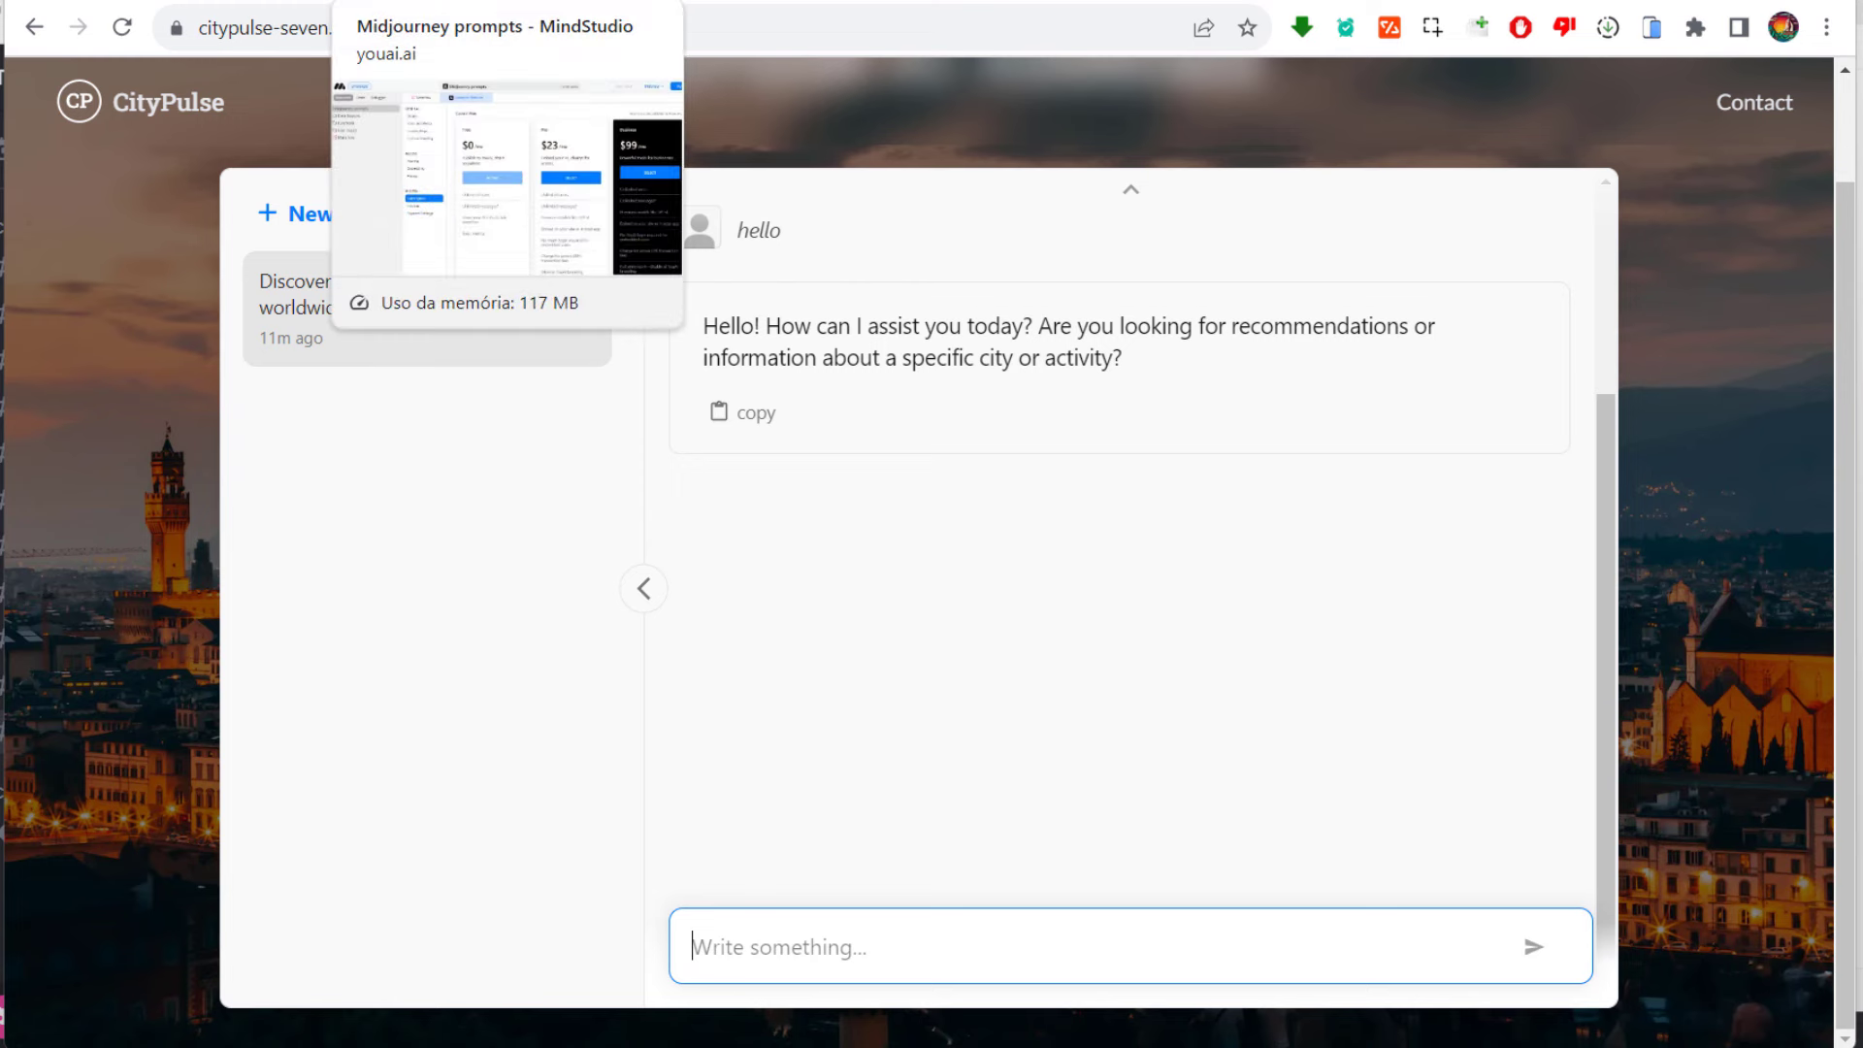
click(595, 5)
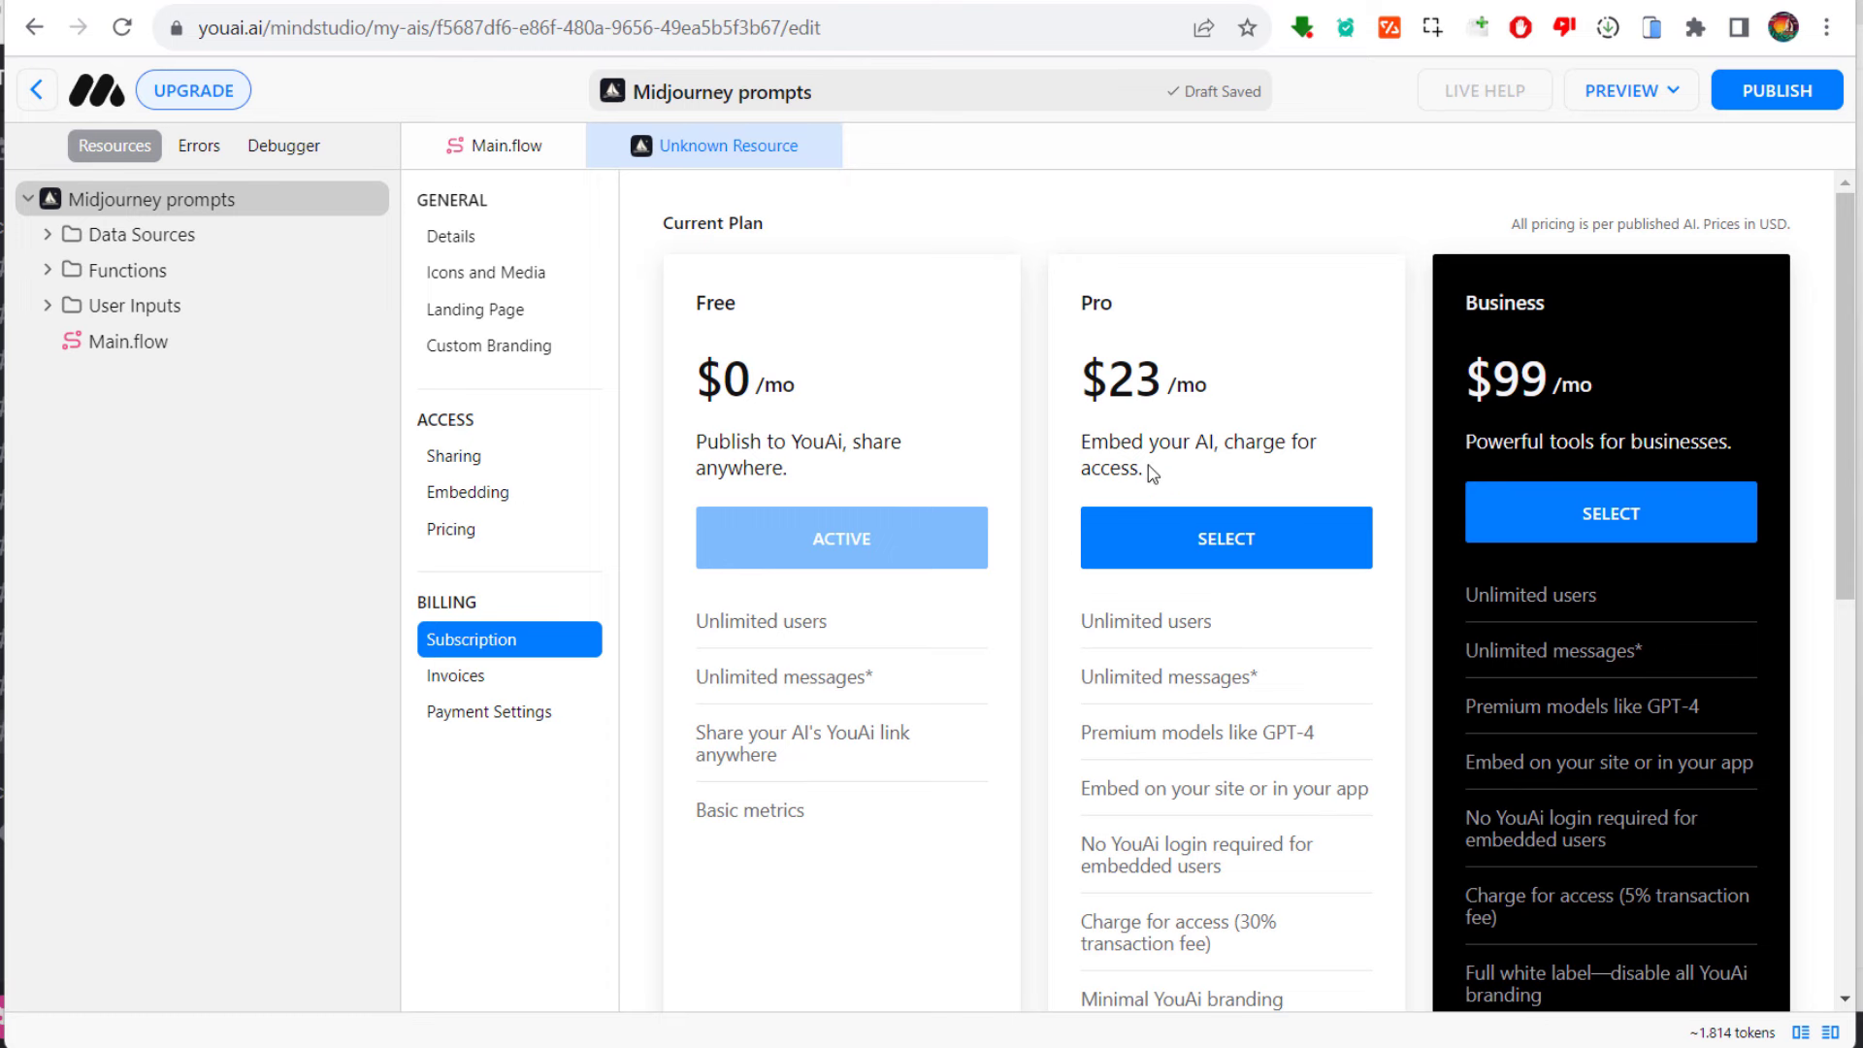
click(483, 676)
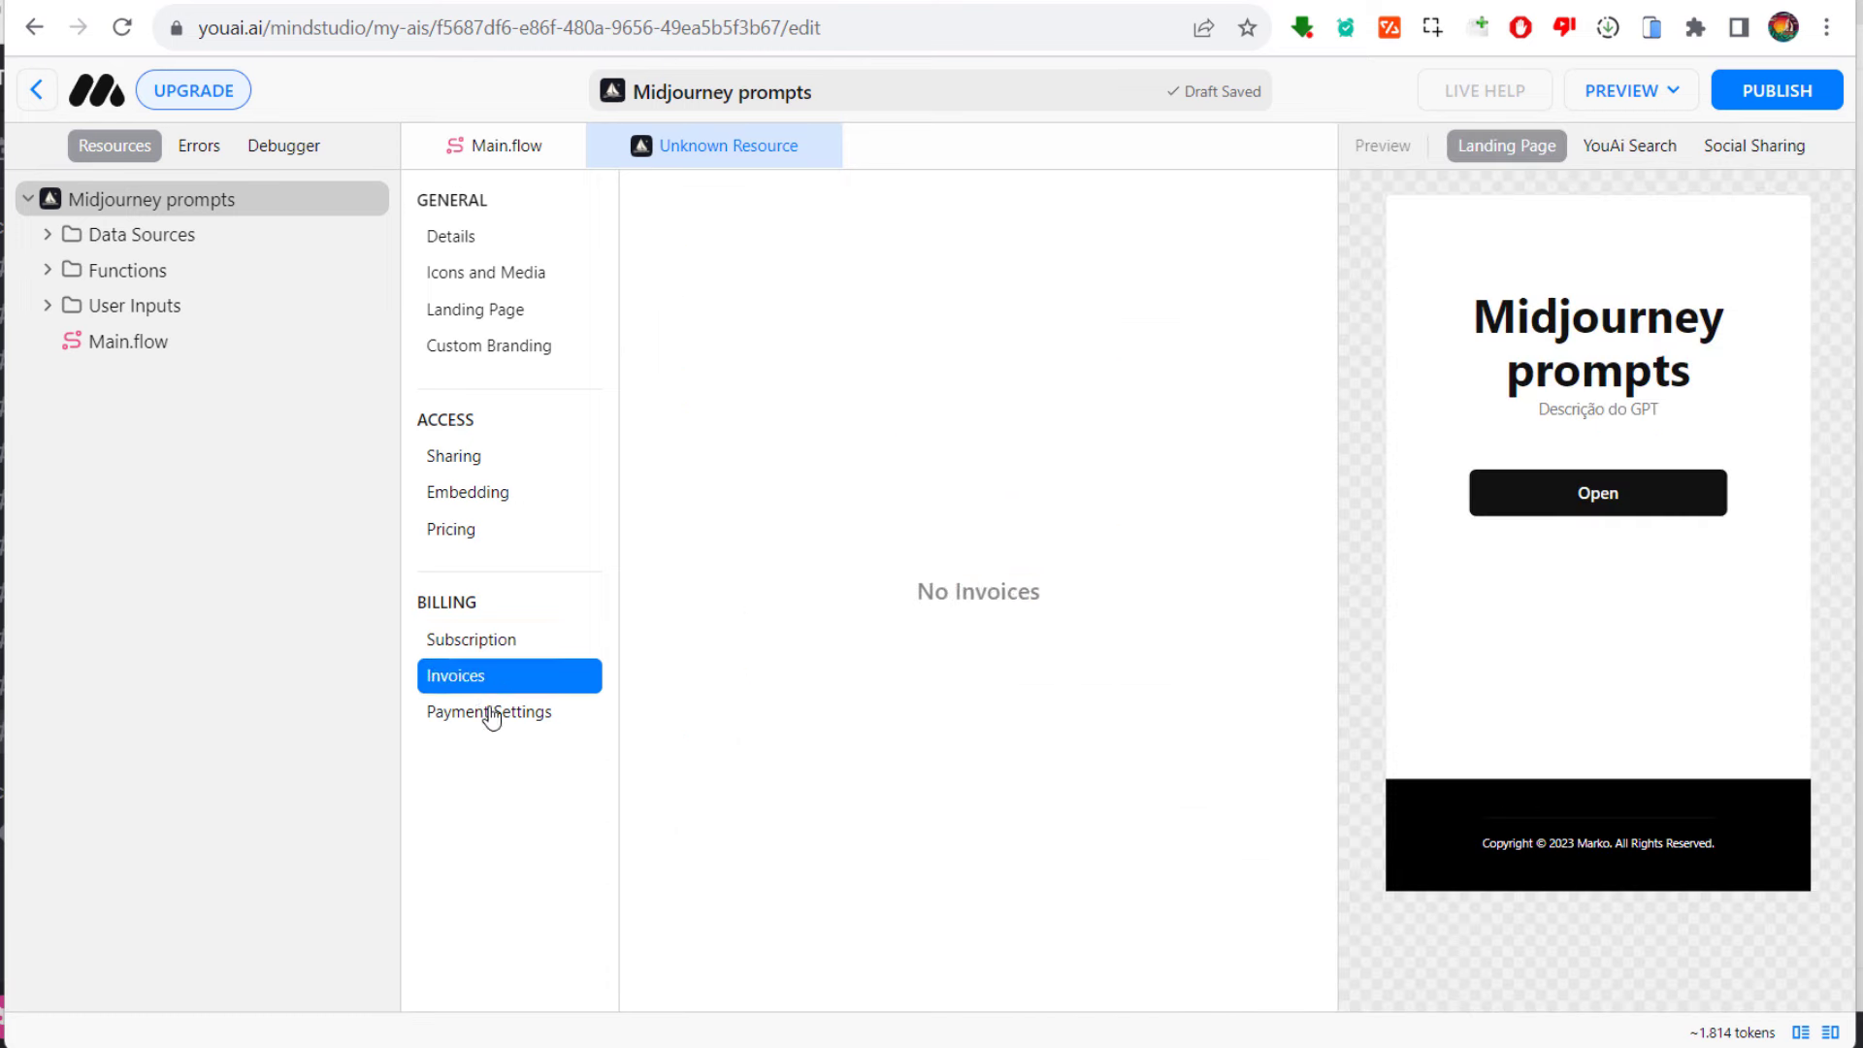
click(497, 723)
click(477, 641)
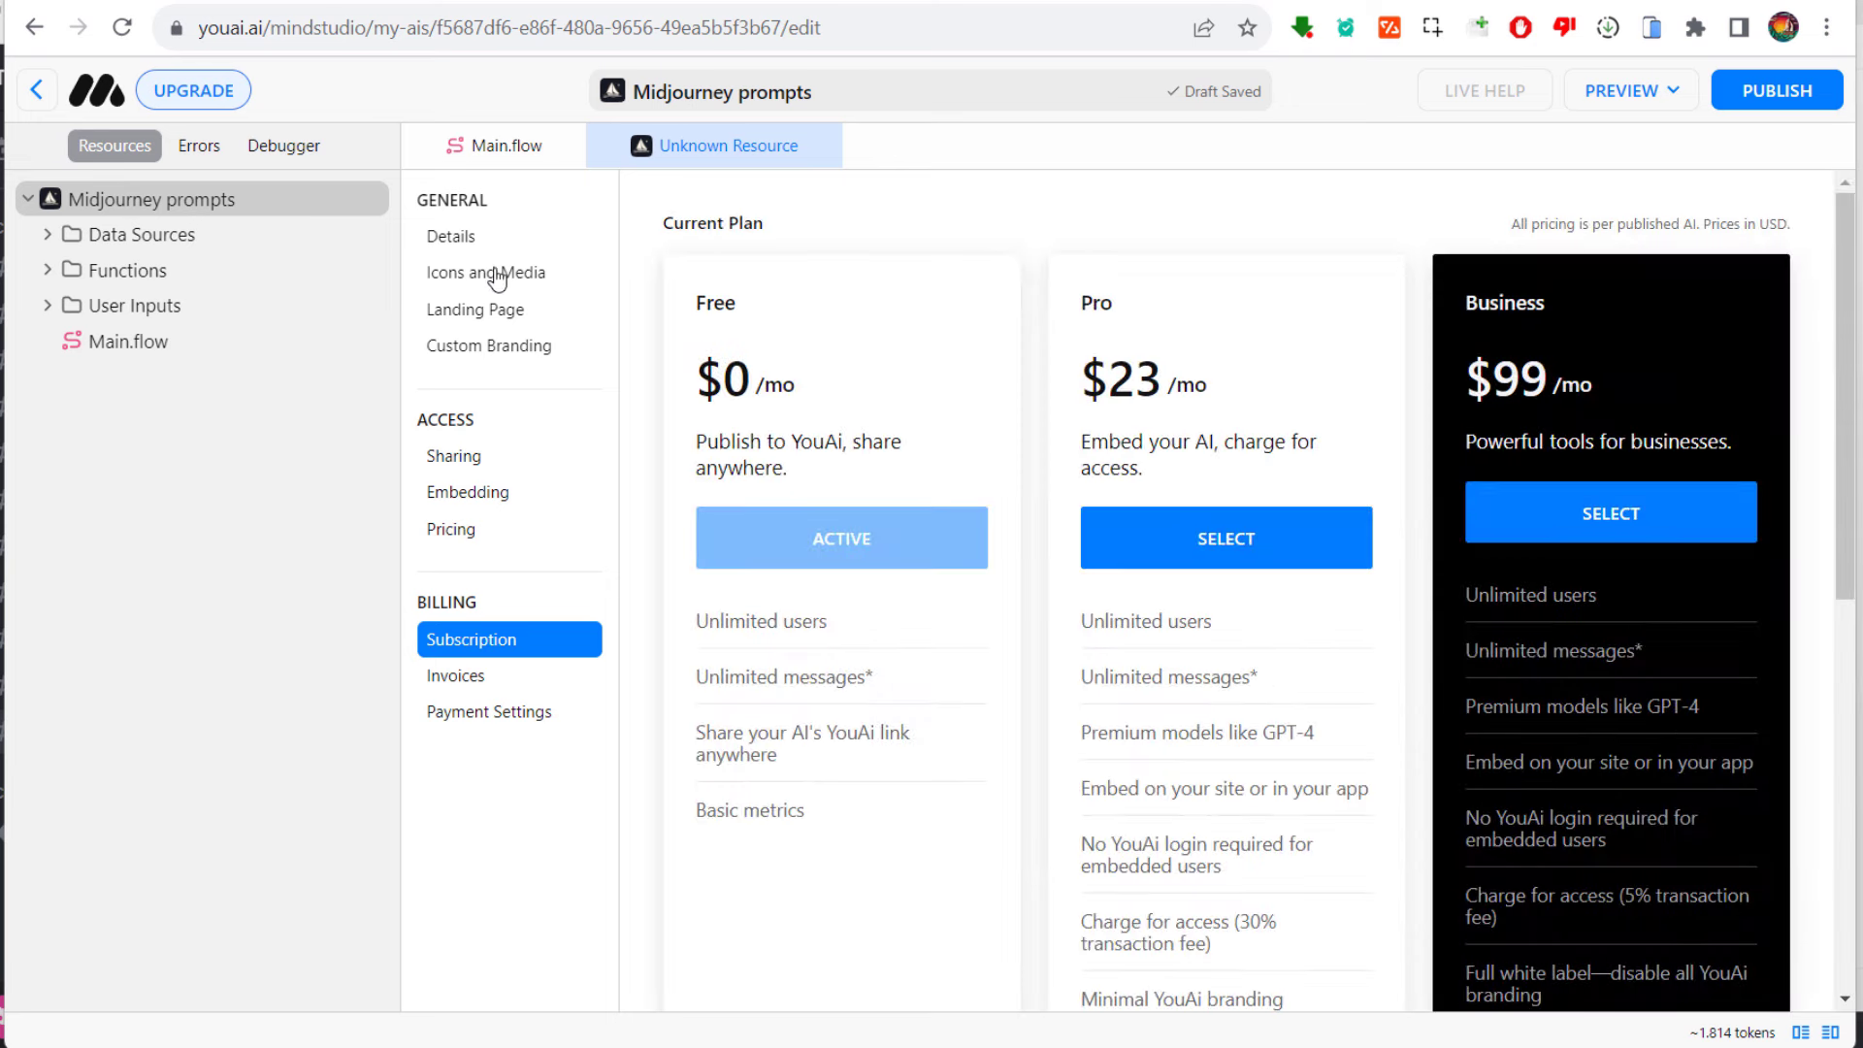
click(456, 237)
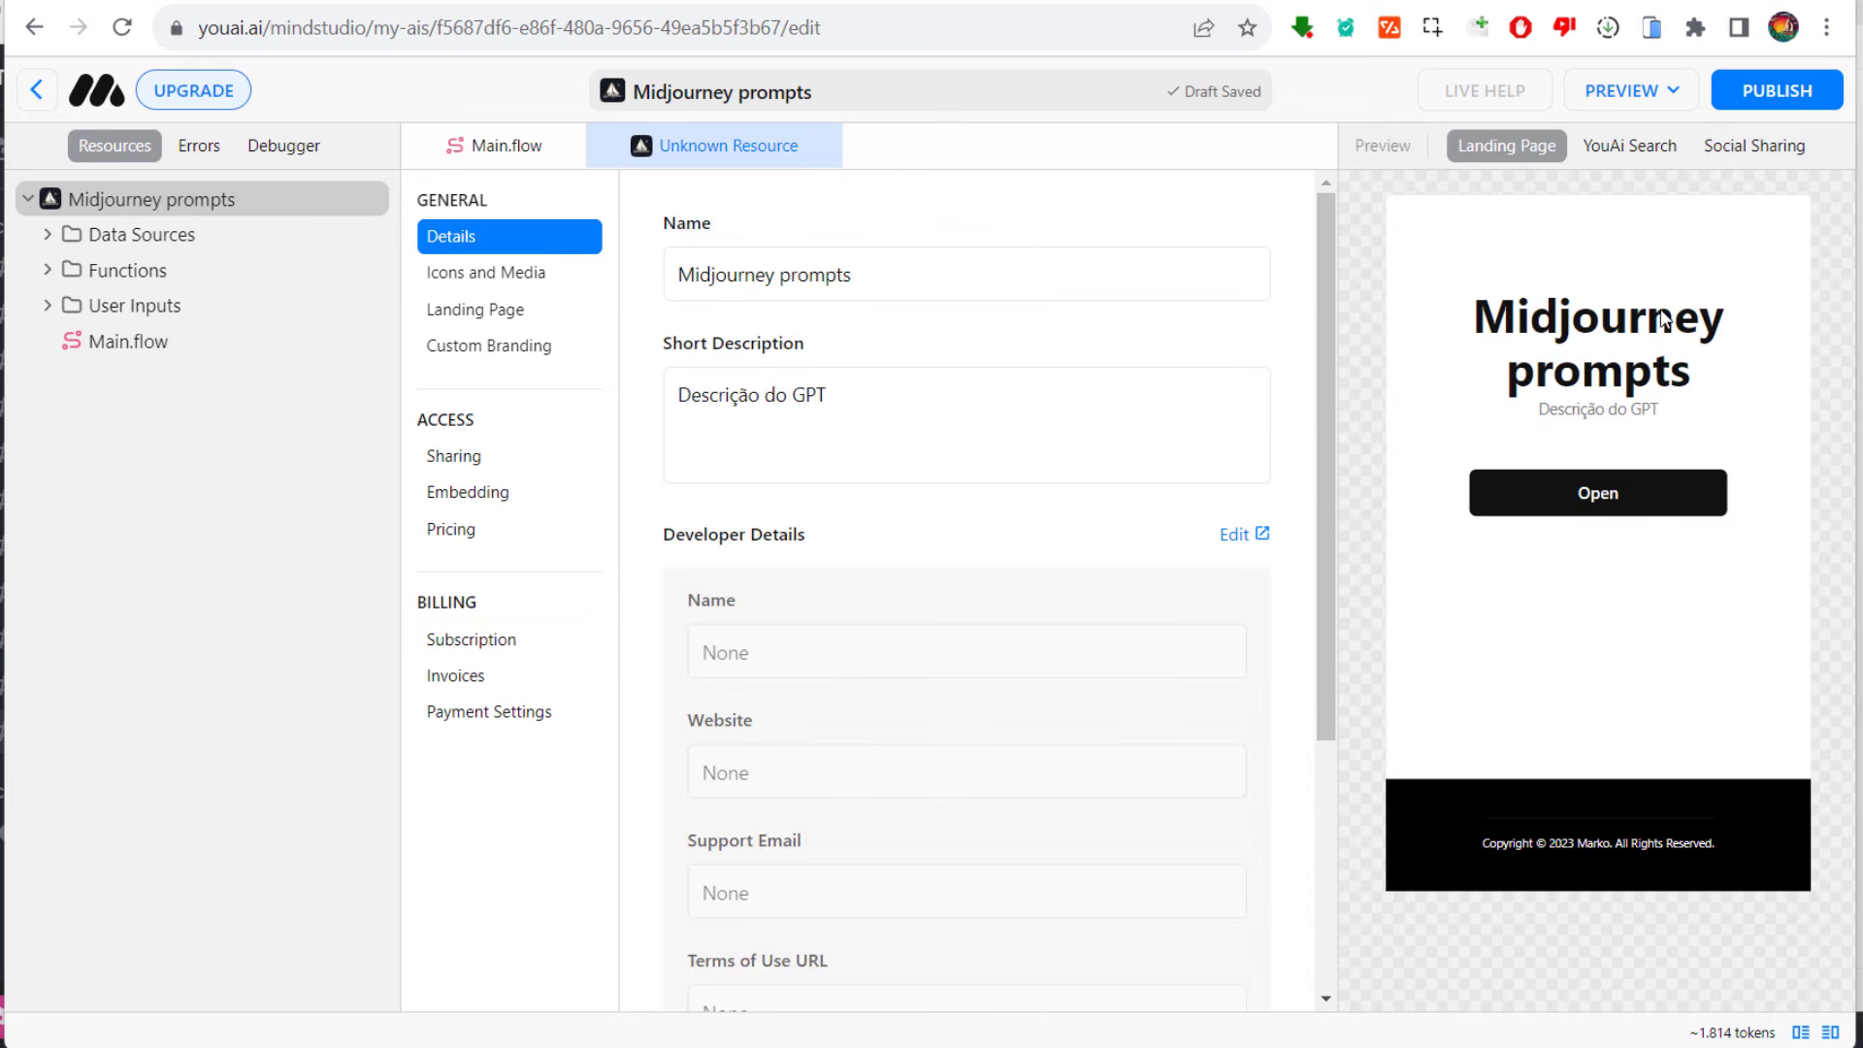